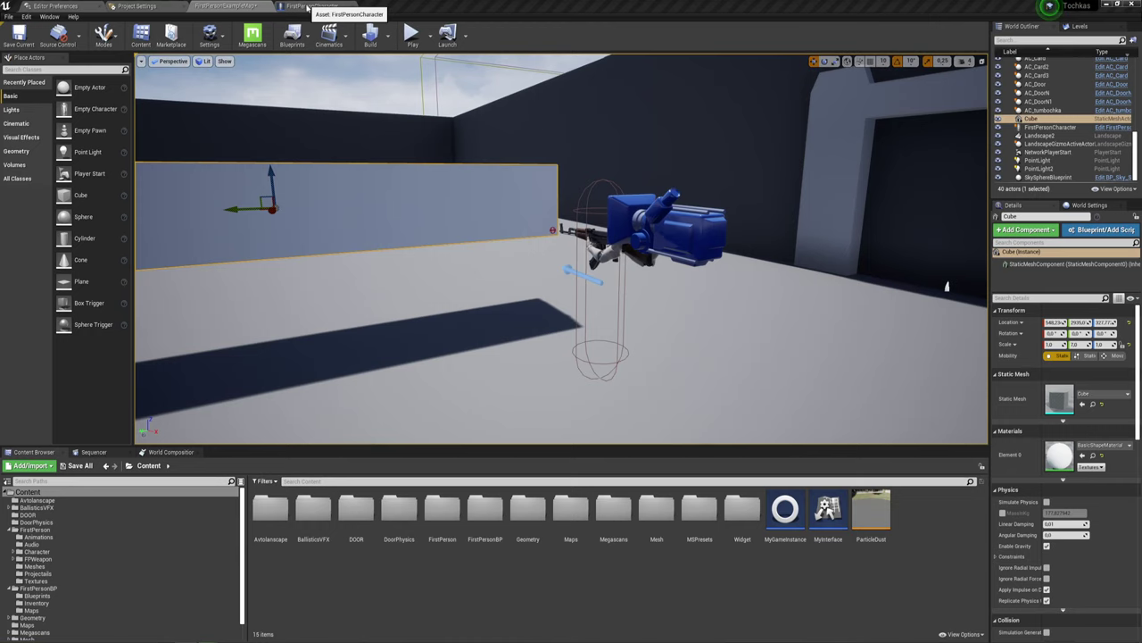
# Switch from the level editor to the FirstPersonCharacter Blueprint's Event Graph tab
pyautogui.click(310, 7)
# Add a Left Ctrl keyboard event node to empty graph space by searching 'left ctrl'
pyautogui.scroll(-1, 691, 217)
pyautogui.scroll(-2, 625, 270)
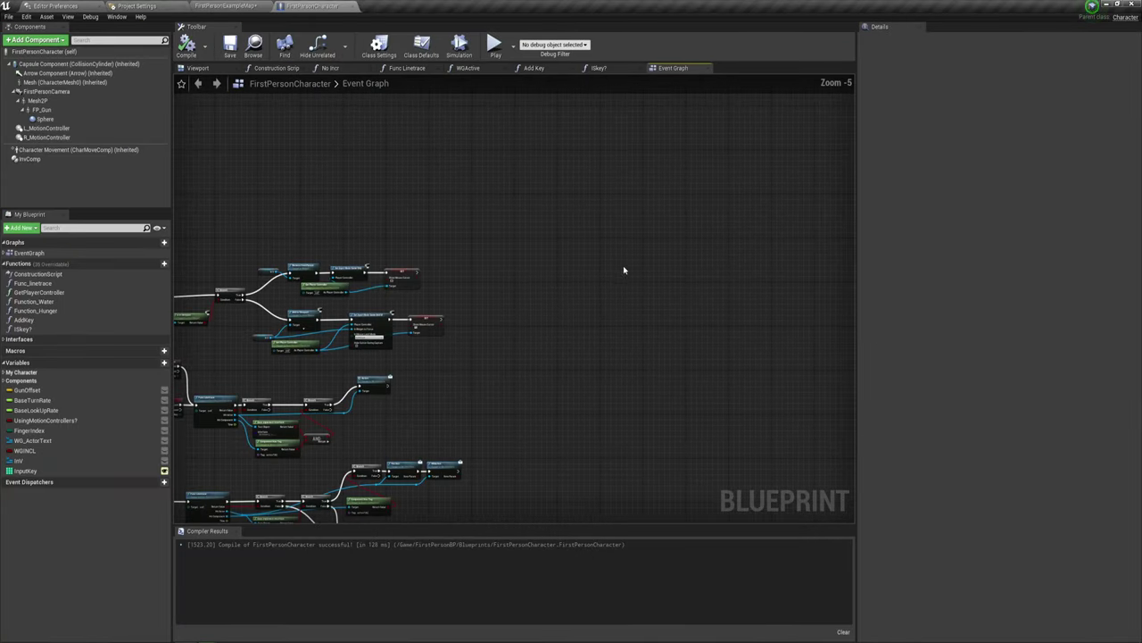
pyautogui.scroll(3, 415, 207)
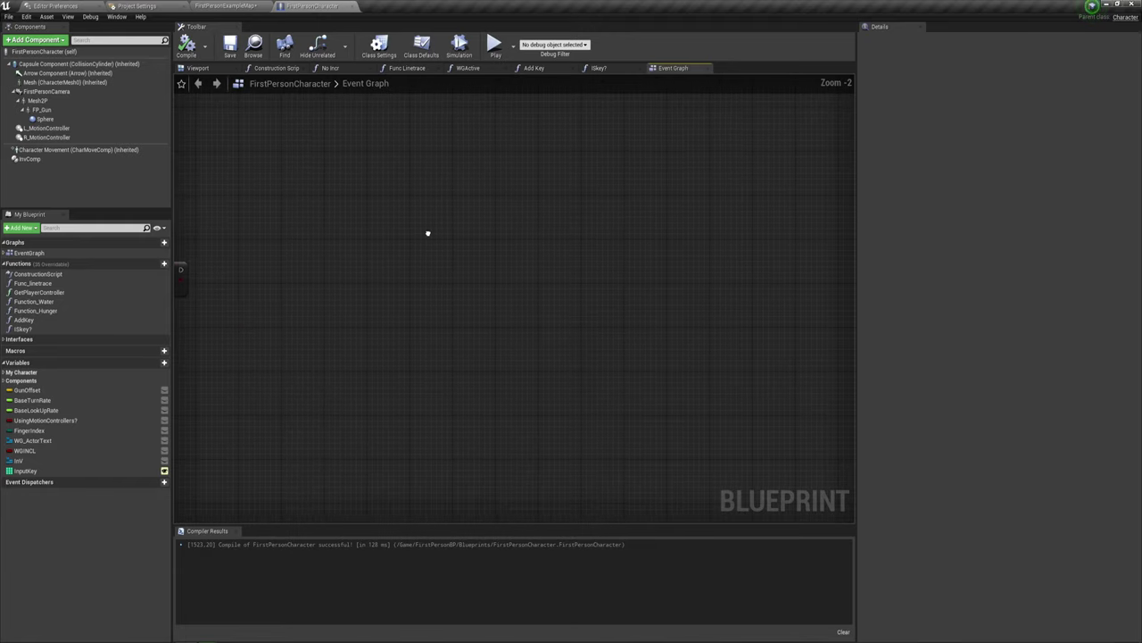
pyautogui.rightClick(388, 252)
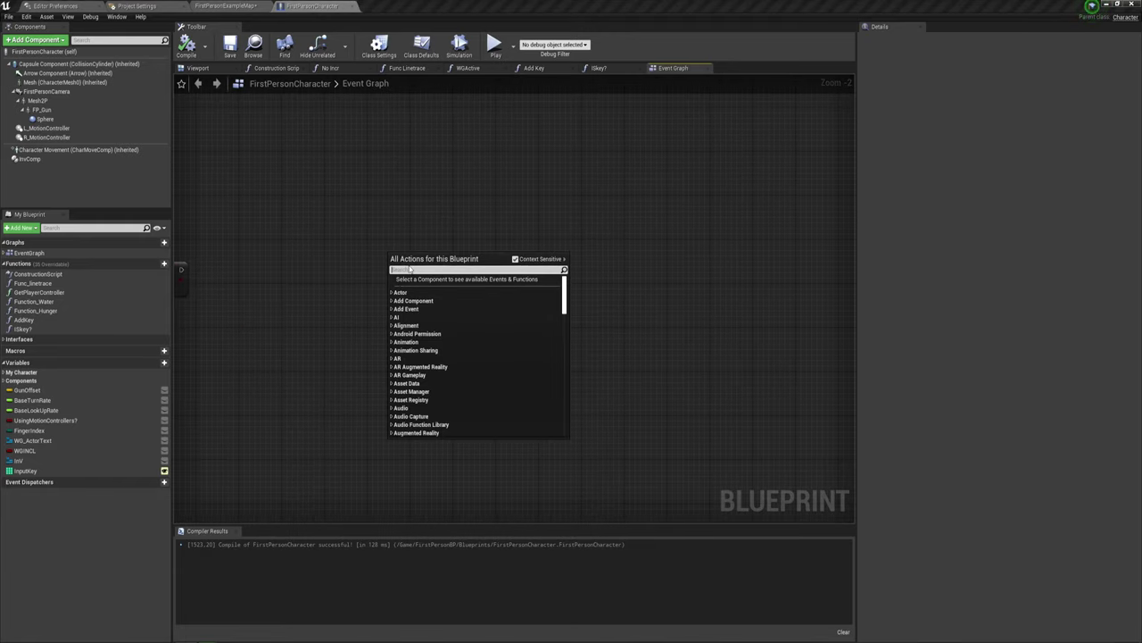
pyautogui.write('avi')
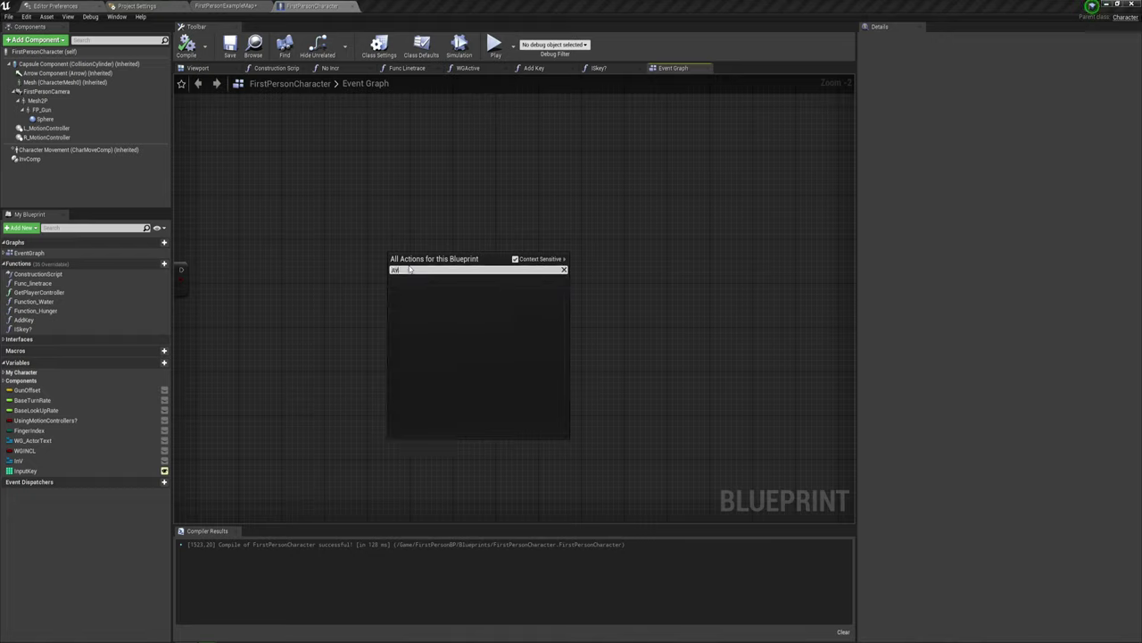
pyautogui.press('BackSpace')
pyautogui.press('BackSpace')
pyautogui.press('BackSpace')
pyautogui.write('left')
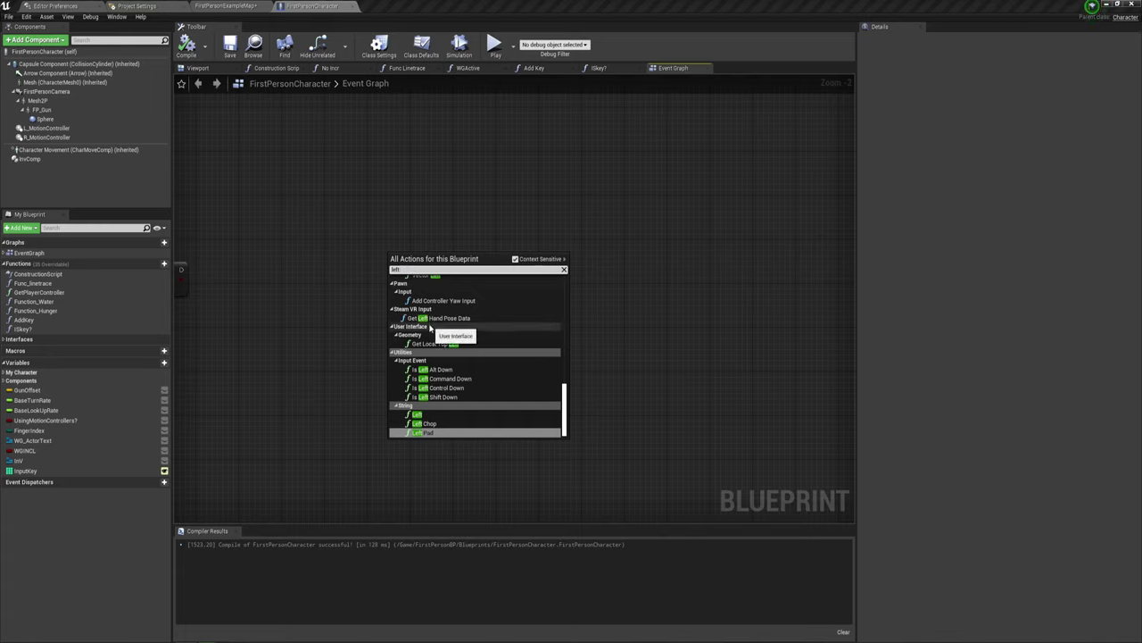
pyautogui.write(' c')
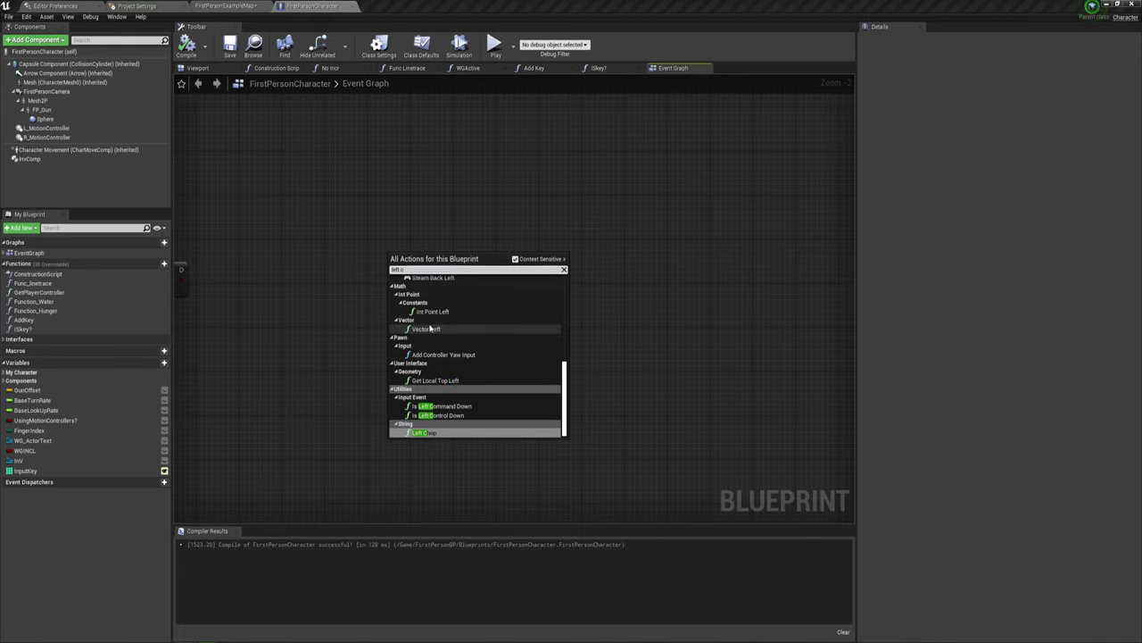
pyautogui.write('t')
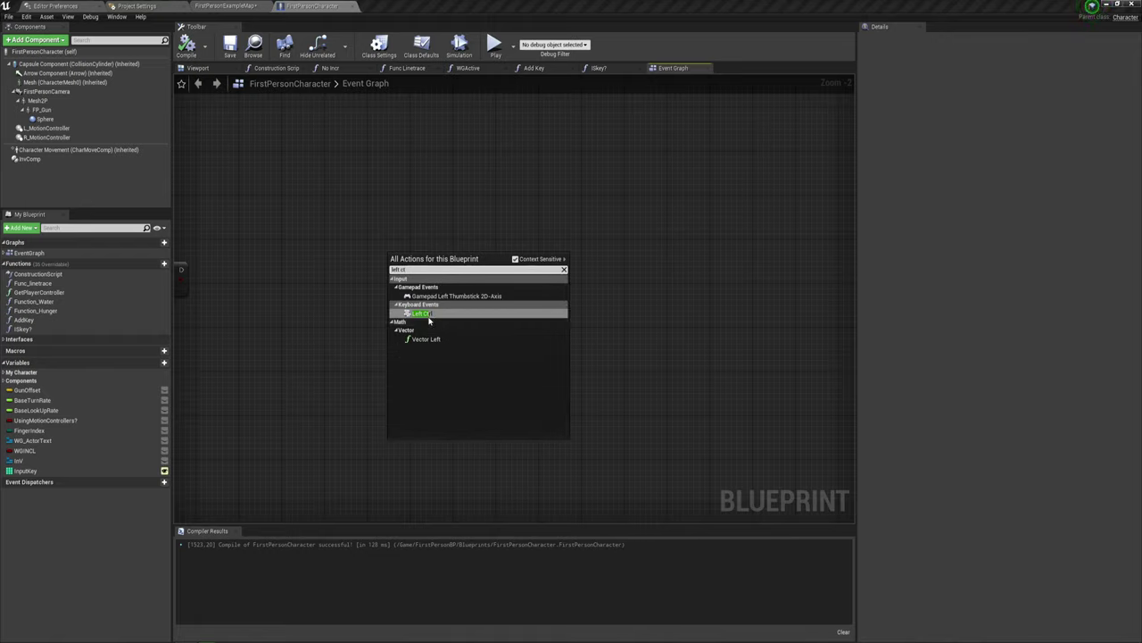
pyautogui.press('Return')
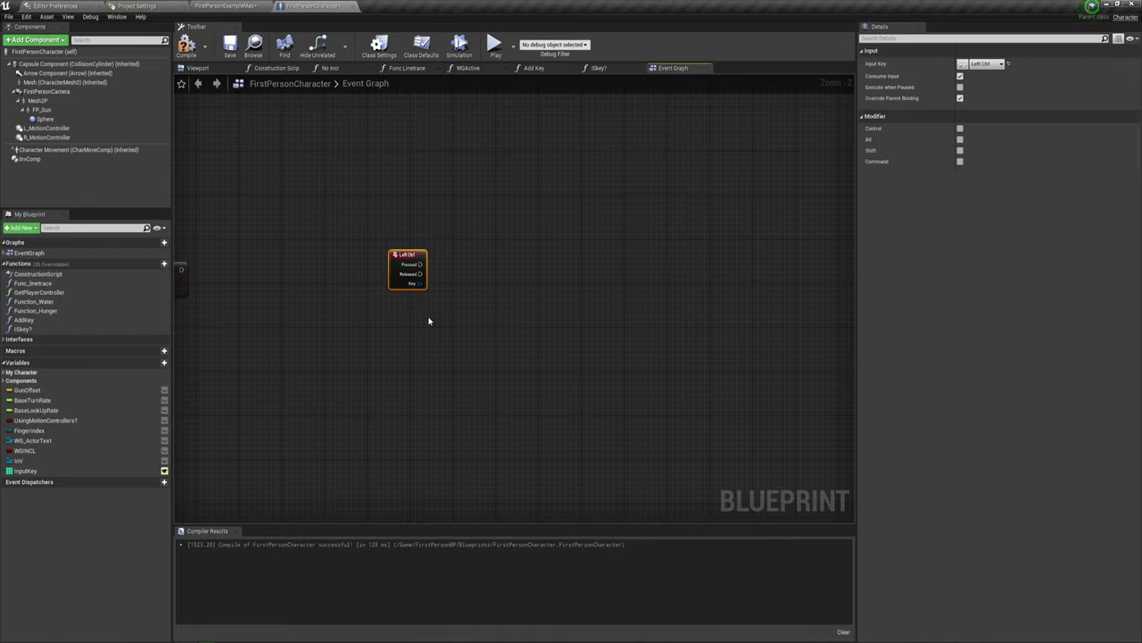
pyautogui.scroll(1, 430, 303)
pyautogui.scroll(1, 388, 311)
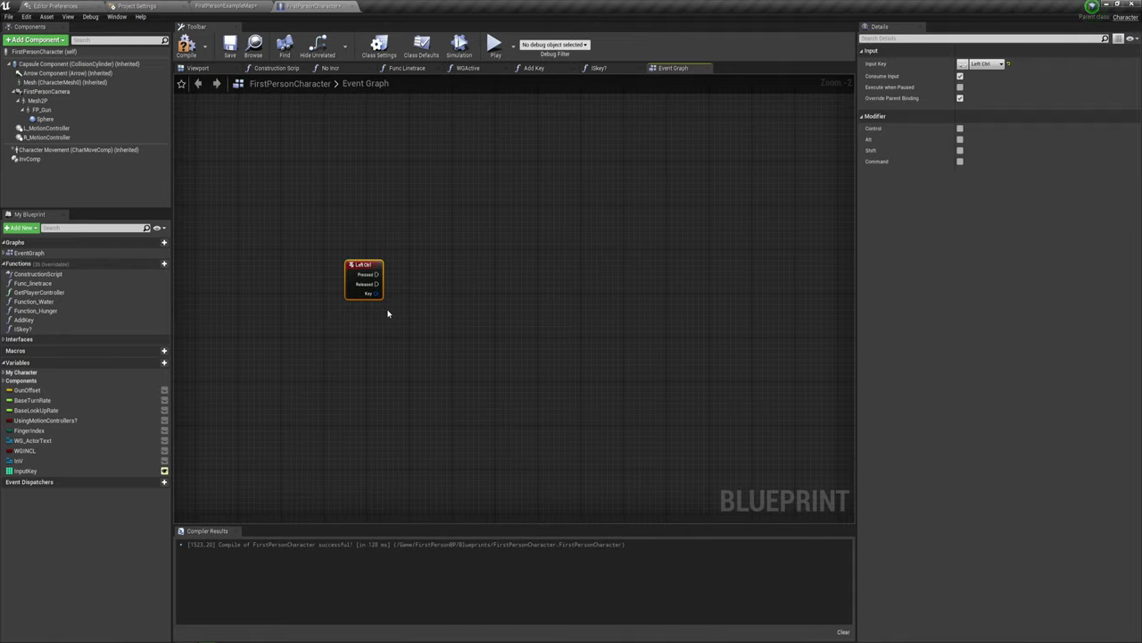
pyautogui.scroll(1, 388, 310)
# Add a Flip Flop node wired to the Left Ctrl event's Pressed output
pyautogui.scroll(1, 414, 318)
pyautogui.moveTo(415, 319); pyautogui.dragTo(380, 332, button='right')
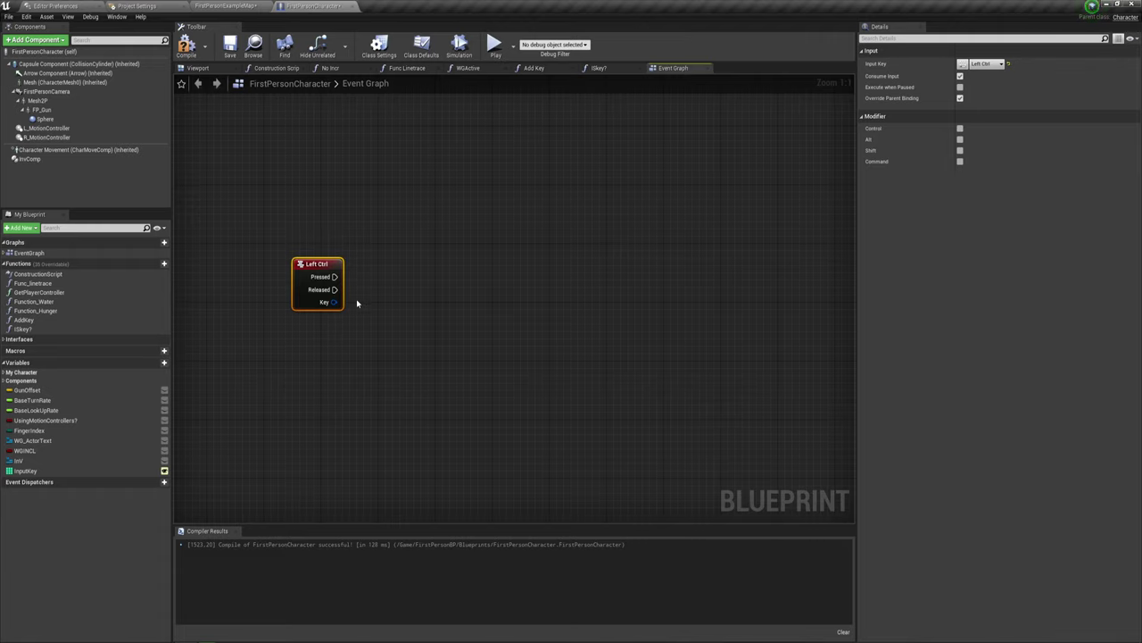
pyautogui.moveTo(355, 302); pyautogui.dragTo(358, 325, button='right')
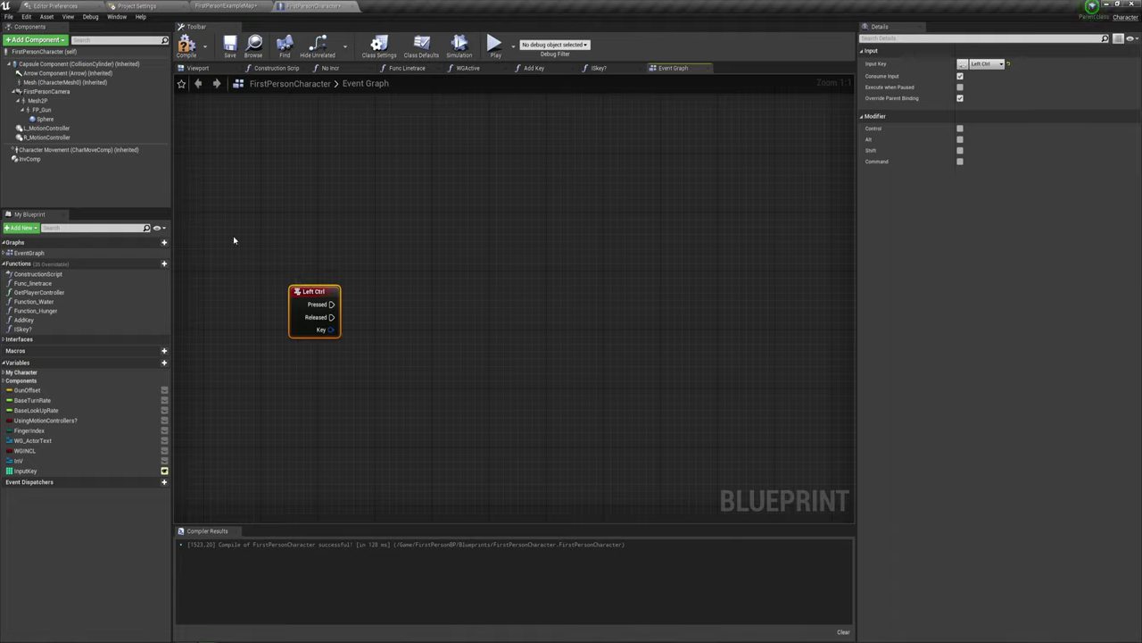
pyautogui.moveTo(224, 281); pyautogui.dragTo(342, 319)
pyautogui.moveTo(331, 305); pyautogui.dragTo(395, 290)
pyautogui.write('fl')
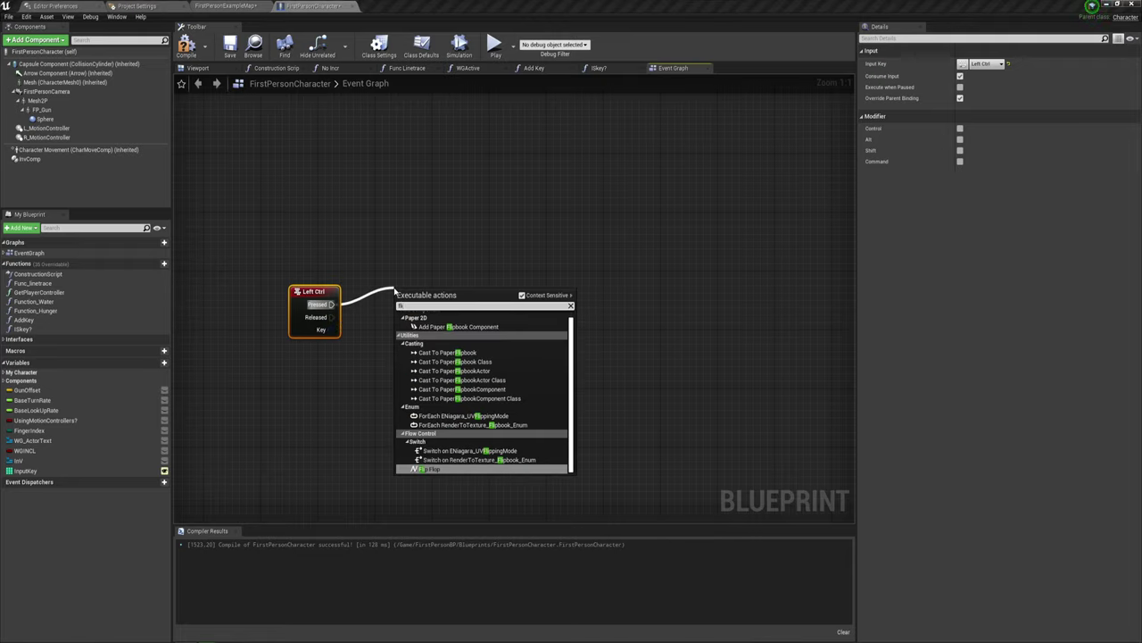
pyautogui.write('ip flop')
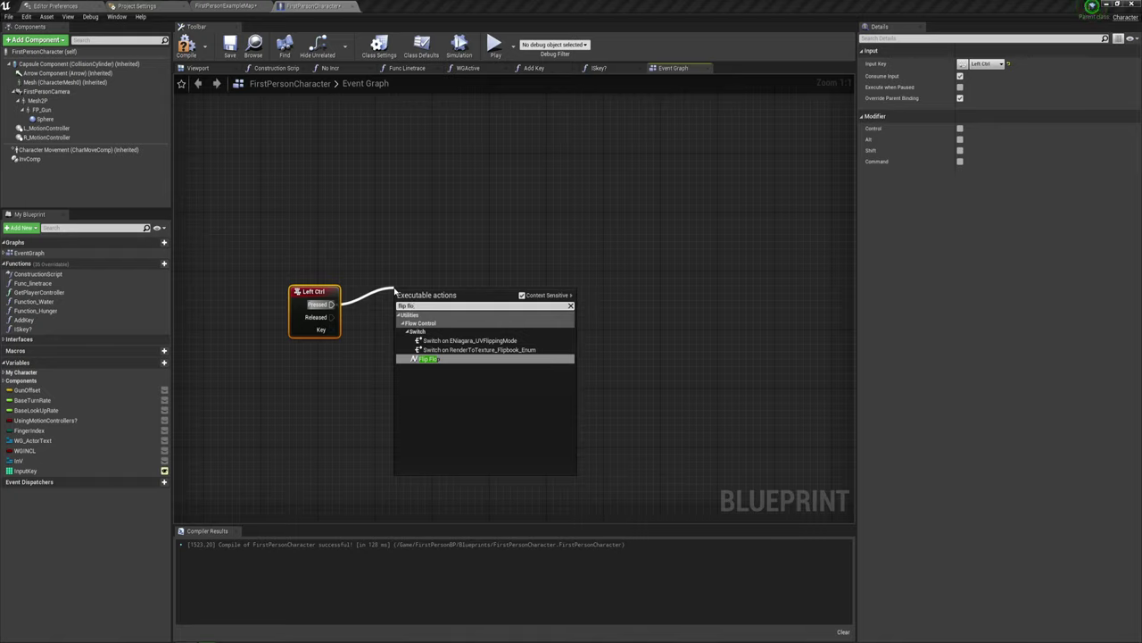
pyautogui.press('Return')
# Position the Flip Flop node beside the Left Ctrl event and recentre the graph
pyautogui.moveTo(399, 293); pyautogui.dragTo(363, 292)
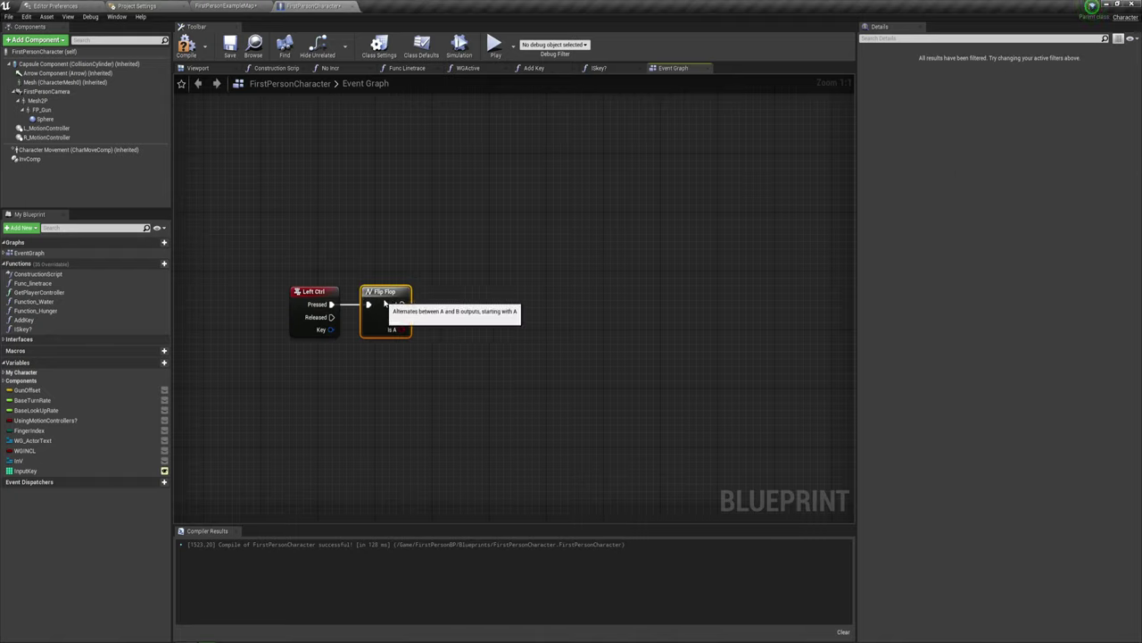
pyautogui.moveTo(324, 184); pyautogui.dragTo(425, 362)
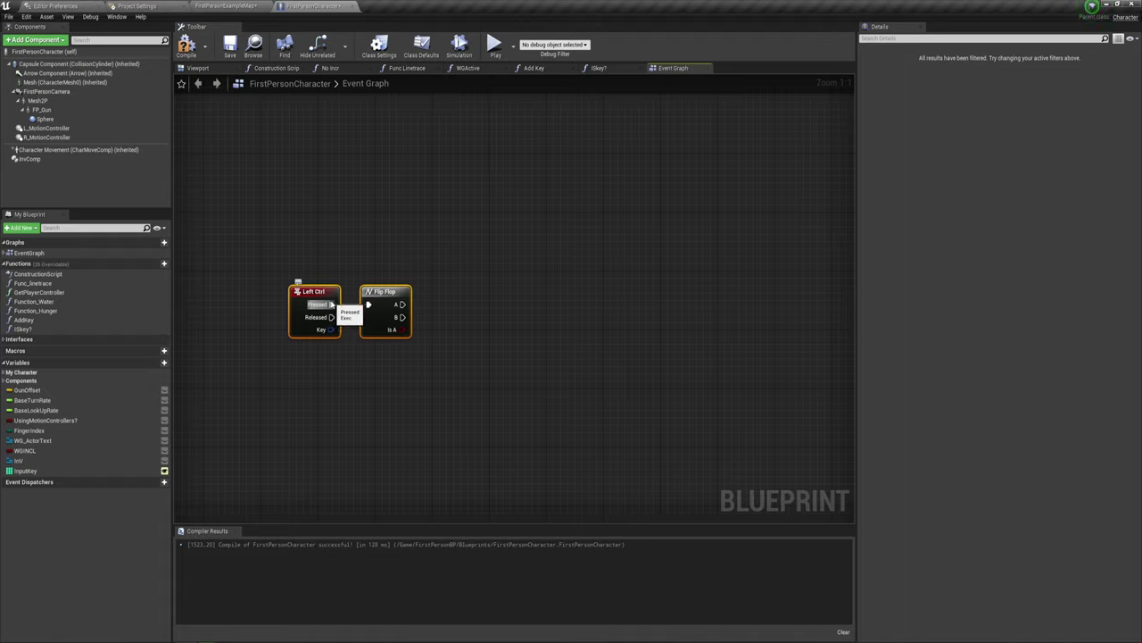
pyautogui.moveTo(330, 304); pyautogui.dragTo(482, 278)
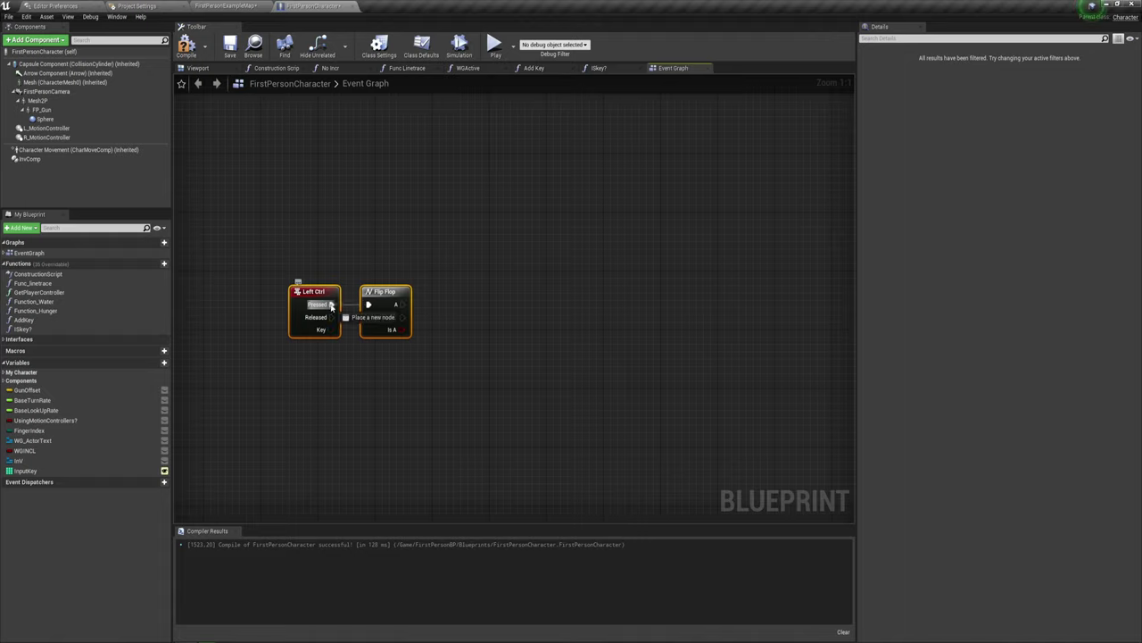
pyautogui.moveTo(331, 316); pyautogui.dragTo(462, 363)
pyautogui.click(486, 280)
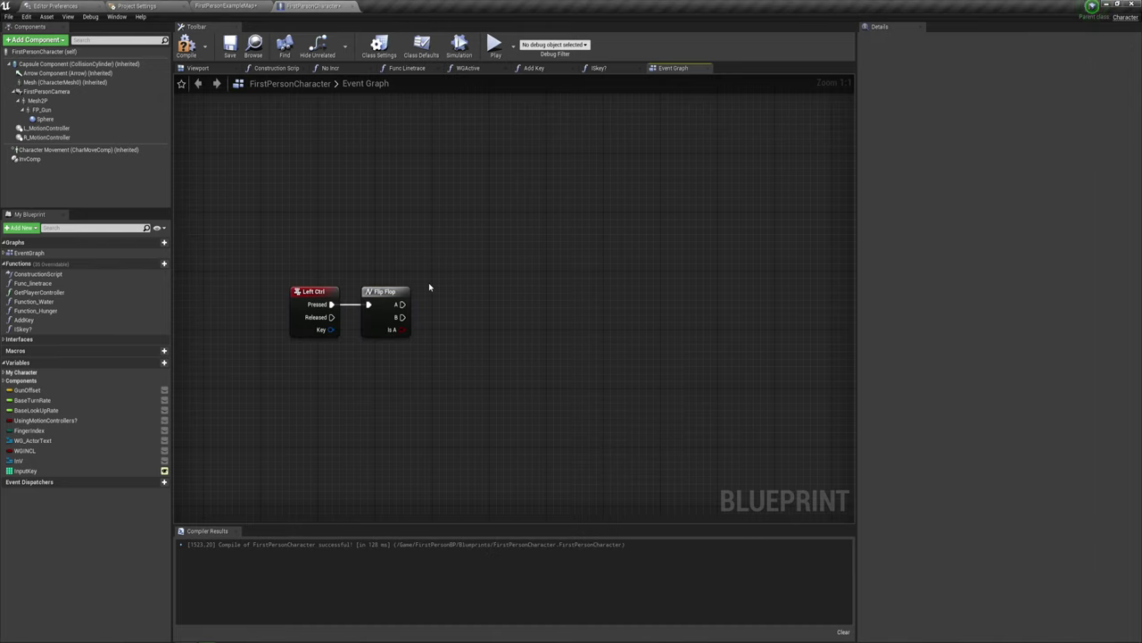
pyautogui.moveTo(468, 278); pyautogui.dragTo(456, 301, button='right')
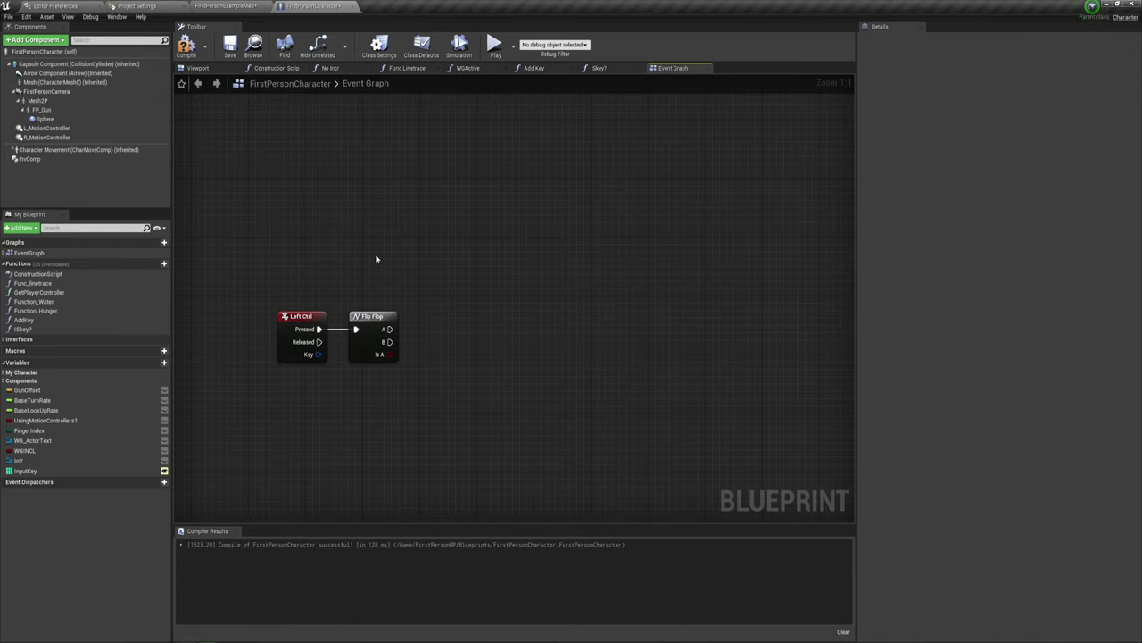
pyautogui.moveTo(347, 251); pyautogui.dragTo(427, 358)
pyautogui.click(411, 384)
pyautogui.moveTo(356, 390); pyautogui.dragTo(391, 261)
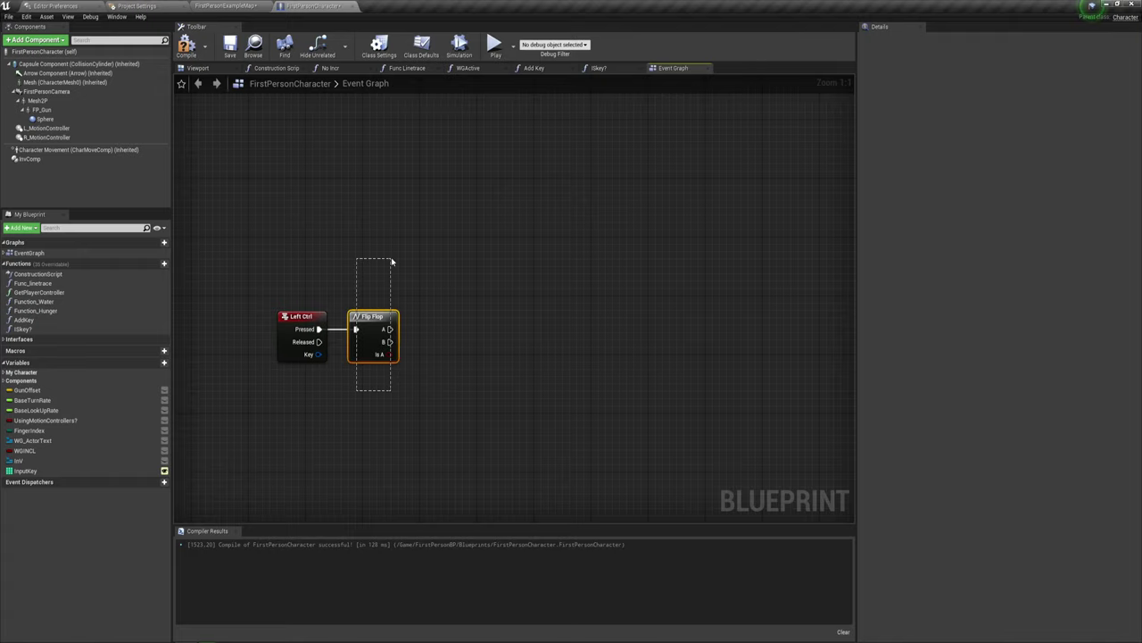
pyautogui.click(436, 328)
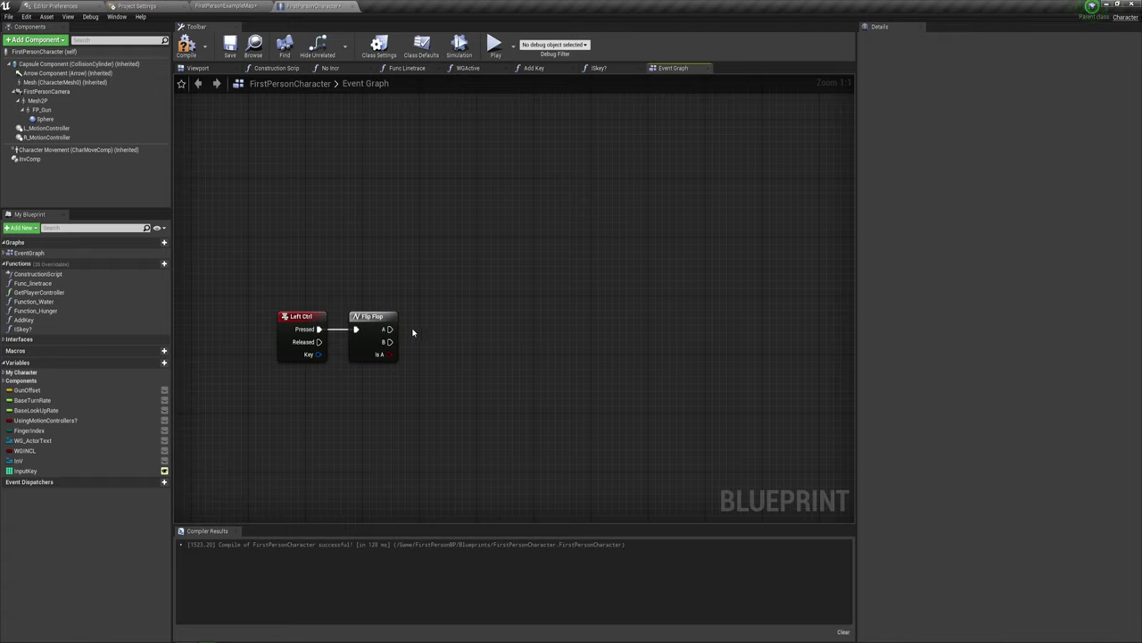
# Create a new Boolean variable named Iscrouch? and compile the blueprint
pyautogui.click(164, 363)
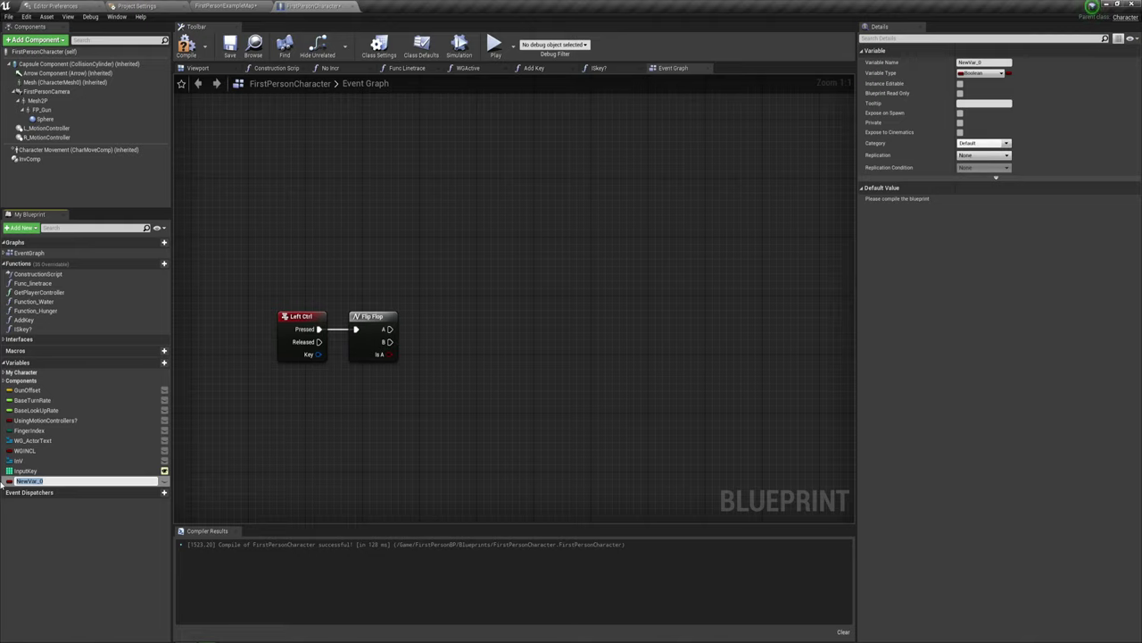
pyautogui.write('c')
pyautogui.press('BackSpace')
pyautogui.write('fa')
pyautogui.write('srcu')
pyautogui.press('Return')
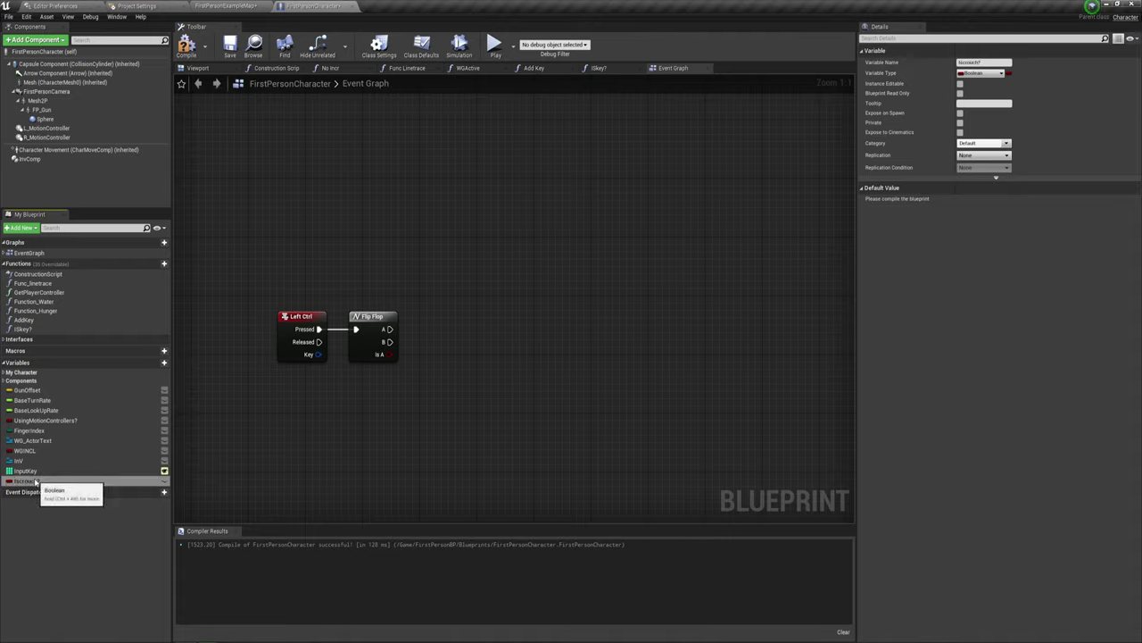
pyautogui.click(187, 45)
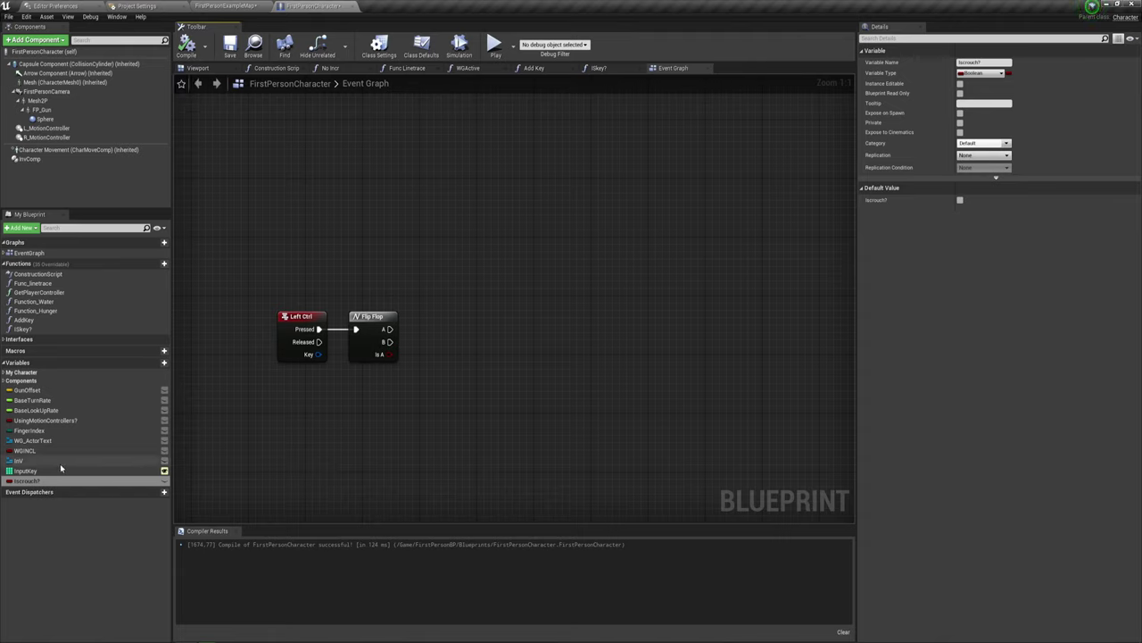
# Add Set Iscrouch? nodes on Flip Flop A (ticked true) and B (false), stacked neatly
pyautogui.moveTo(31, 480); pyautogui.dragTo(390, 330)
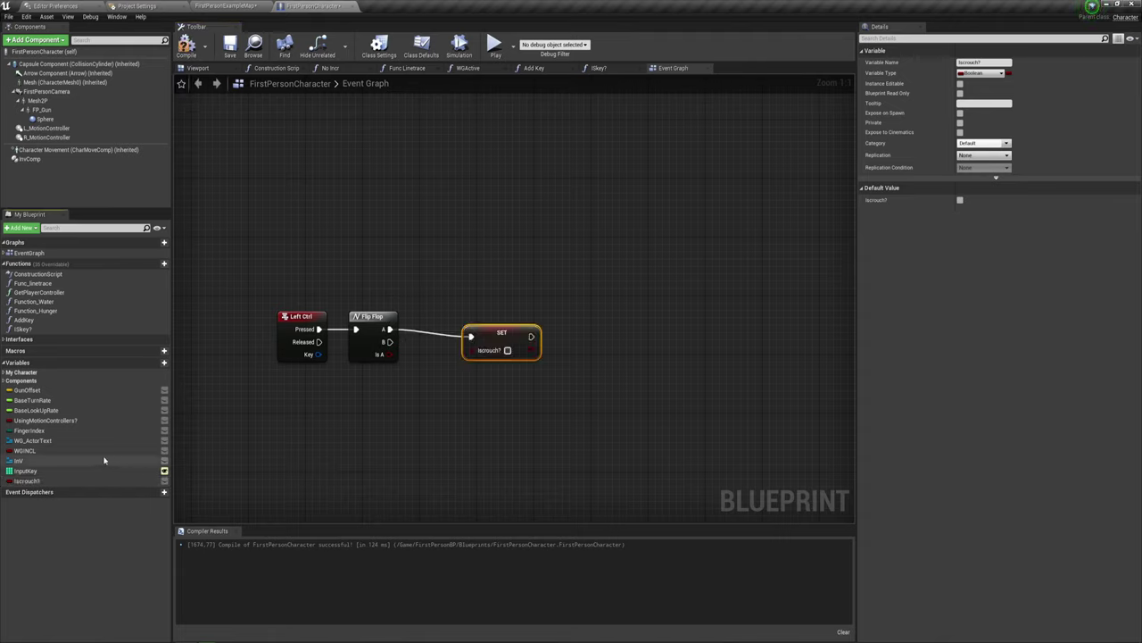
pyautogui.moveTo(27, 481)
pyautogui.mouseDown()
pyautogui.moveTo(459, 421)
pyautogui.moveTo(389, 342)
pyautogui.mouseUp()
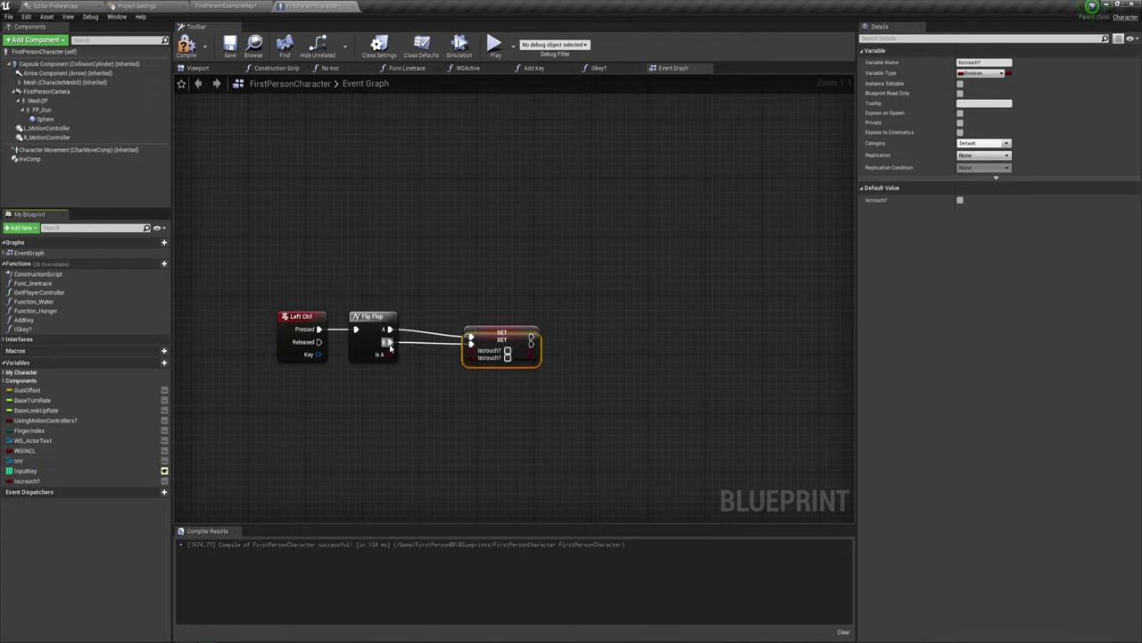
pyautogui.moveTo(495, 328); pyautogui.dragTo(490, 297)
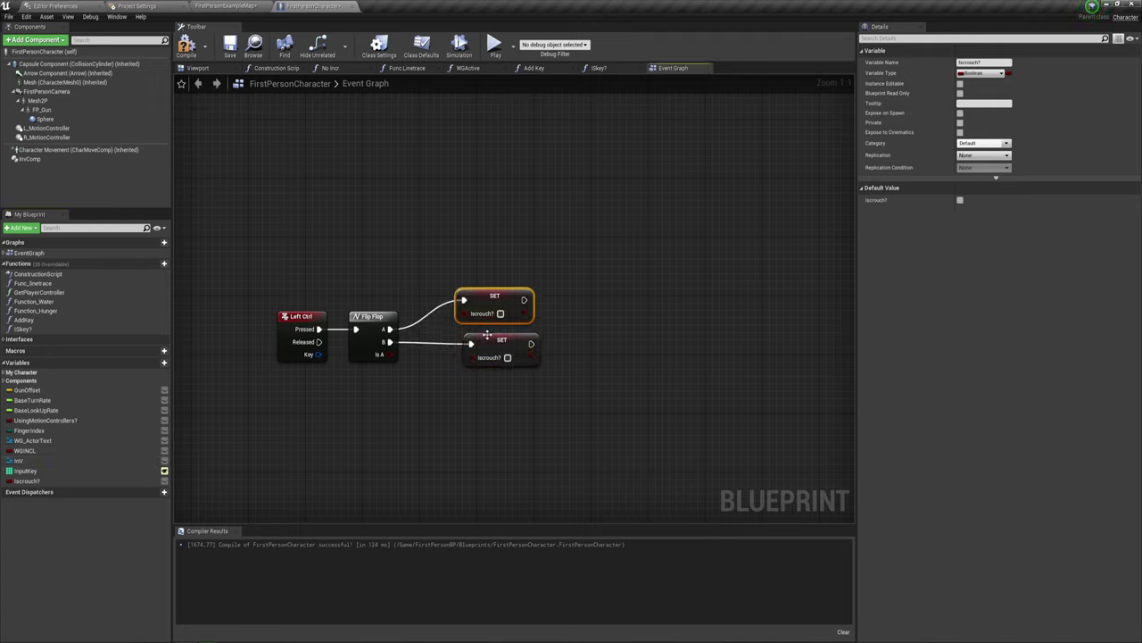
pyautogui.moveTo(486, 337); pyautogui.dragTo(437, 357)
pyautogui.moveTo(493, 297); pyautogui.dragTo(448, 305)
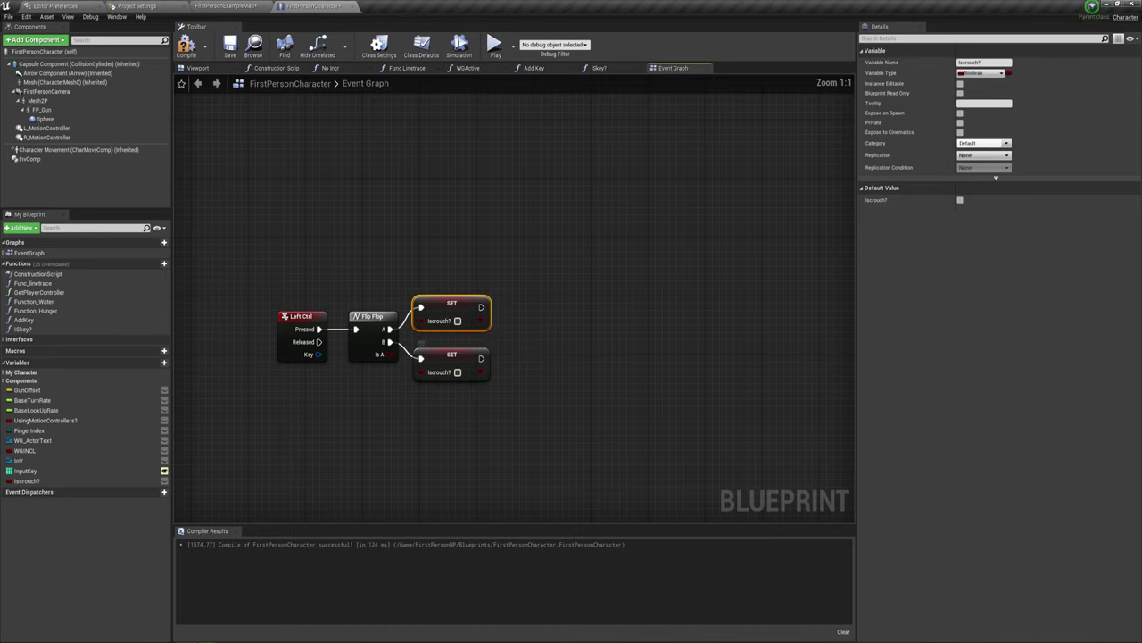
pyautogui.moveTo(505, 346); pyautogui.dragTo(485, 310, button='right')
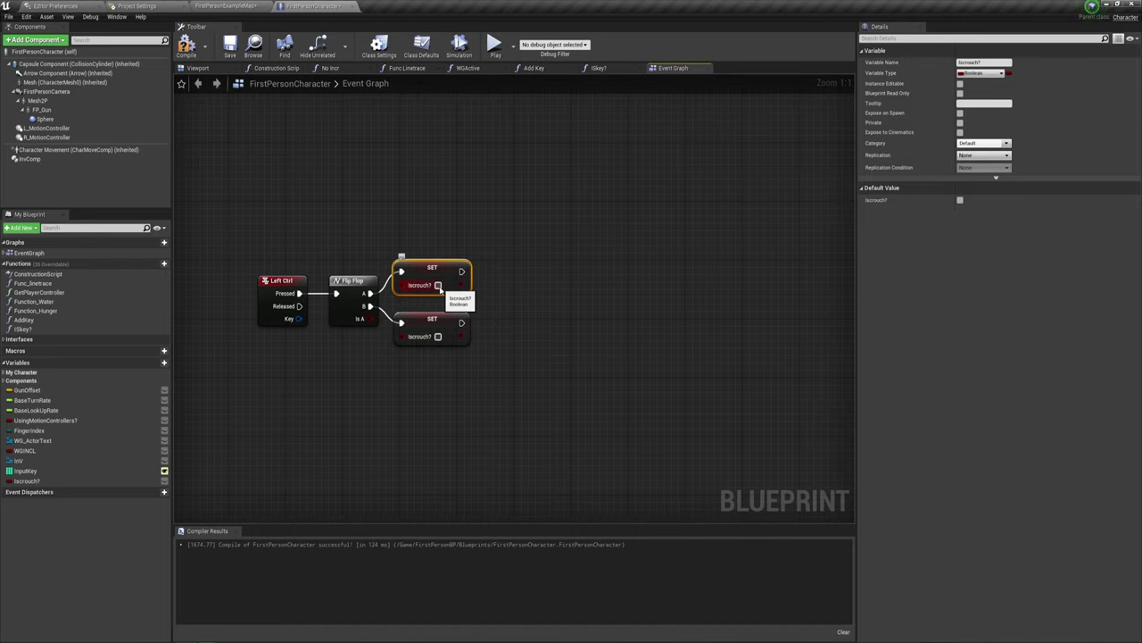
pyautogui.click(437, 284)
pyautogui.moveTo(527, 317); pyautogui.dragTo(490, 340, button='right')
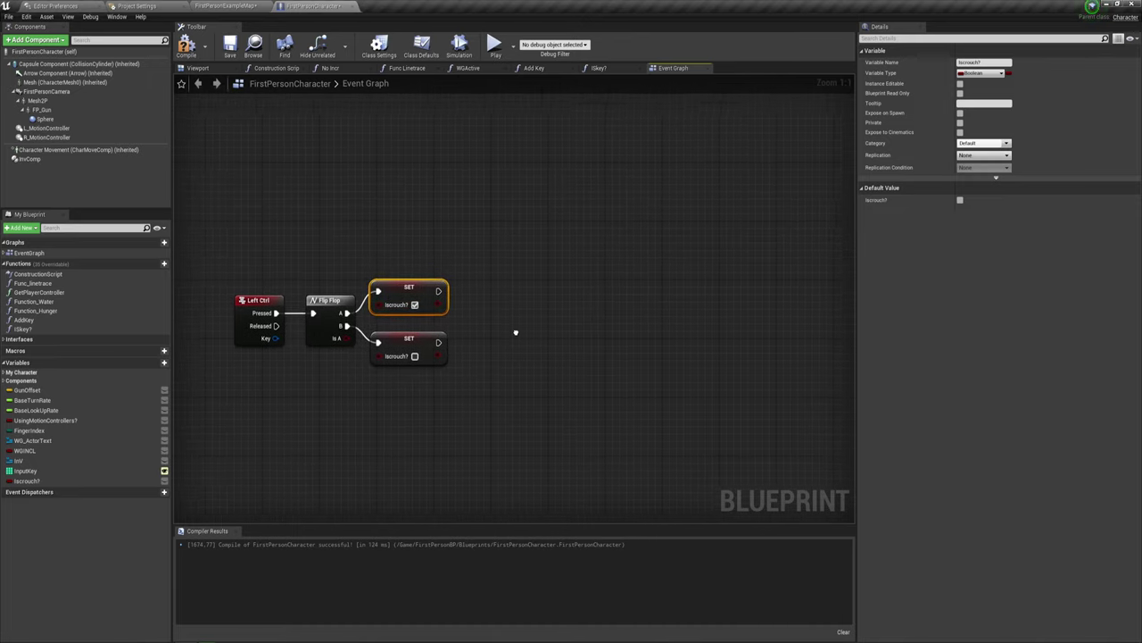
pyautogui.moveTo(350, 238); pyautogui.dragTo(461, 319)
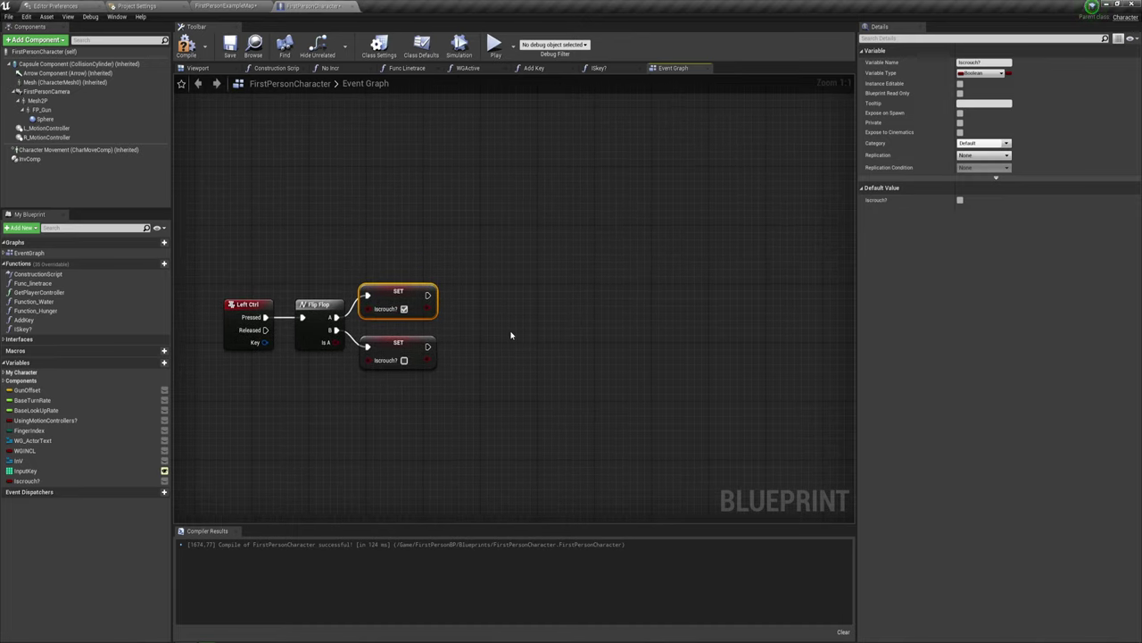
pyautogui.moveTo(512, 331); pyautogui.dragTo(496, 342, button='right')
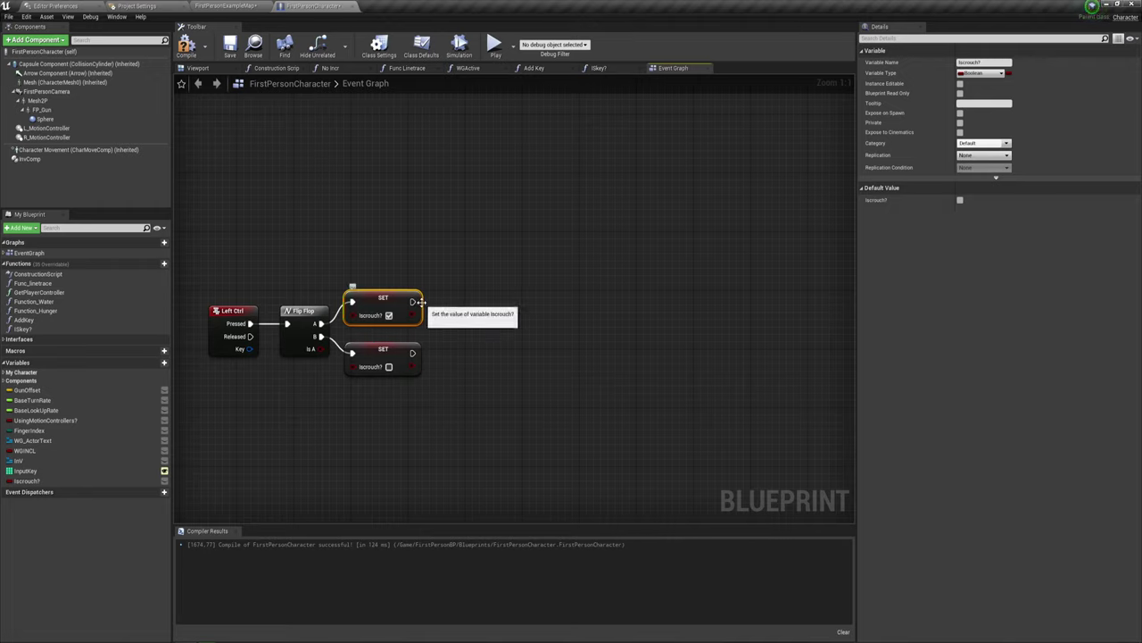
# Add a Timeline node after the upper SET node and name it Crouch_timeline
pyautogui.moveTo(413, 302); pyautogui.dragTo(491, 286)
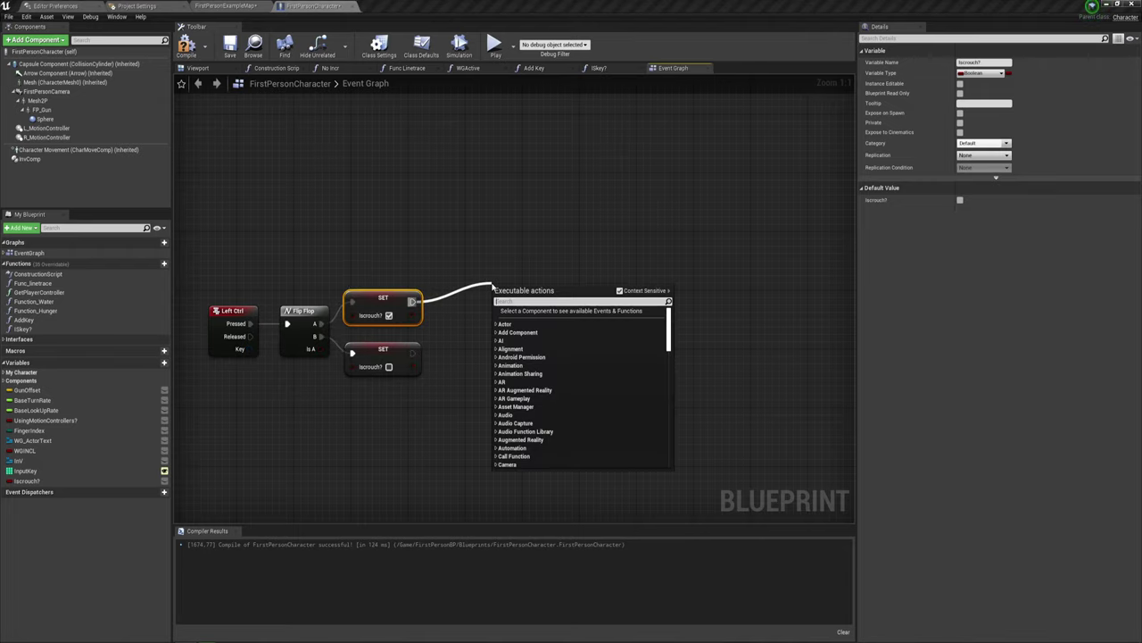
pyautogui.write('i')
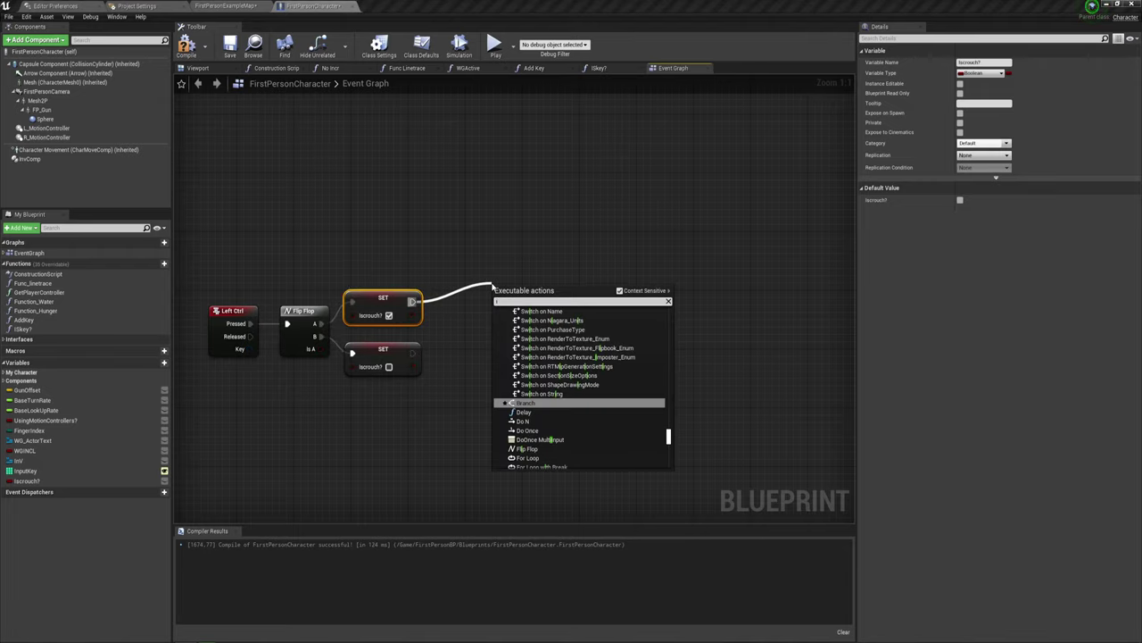
pyautogui.write('ime')
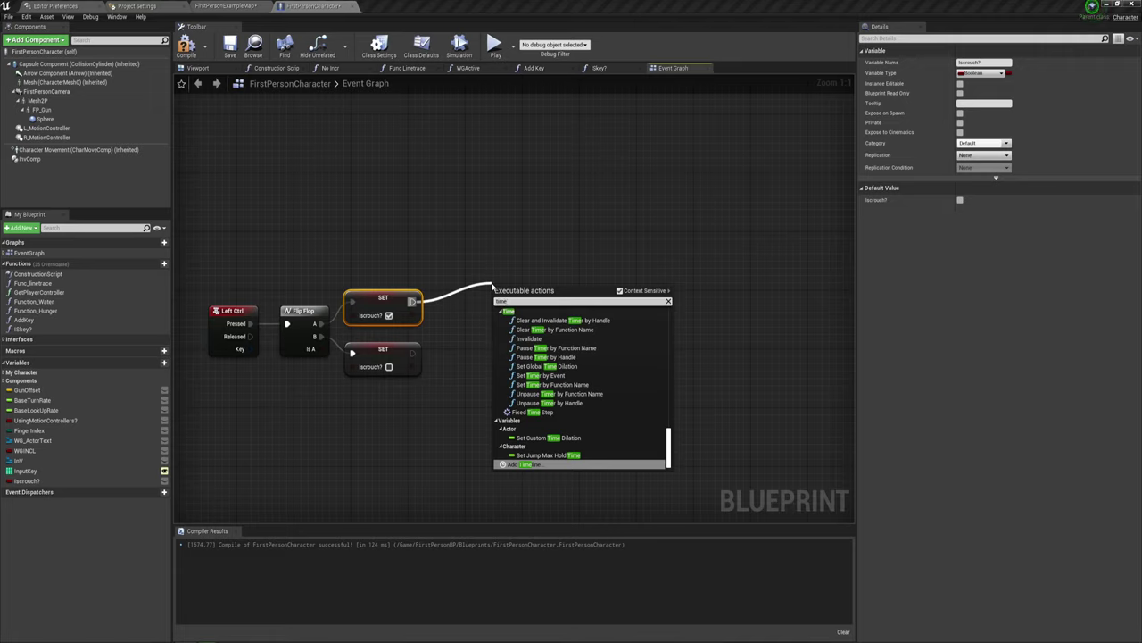
pyautogui.press('Return')
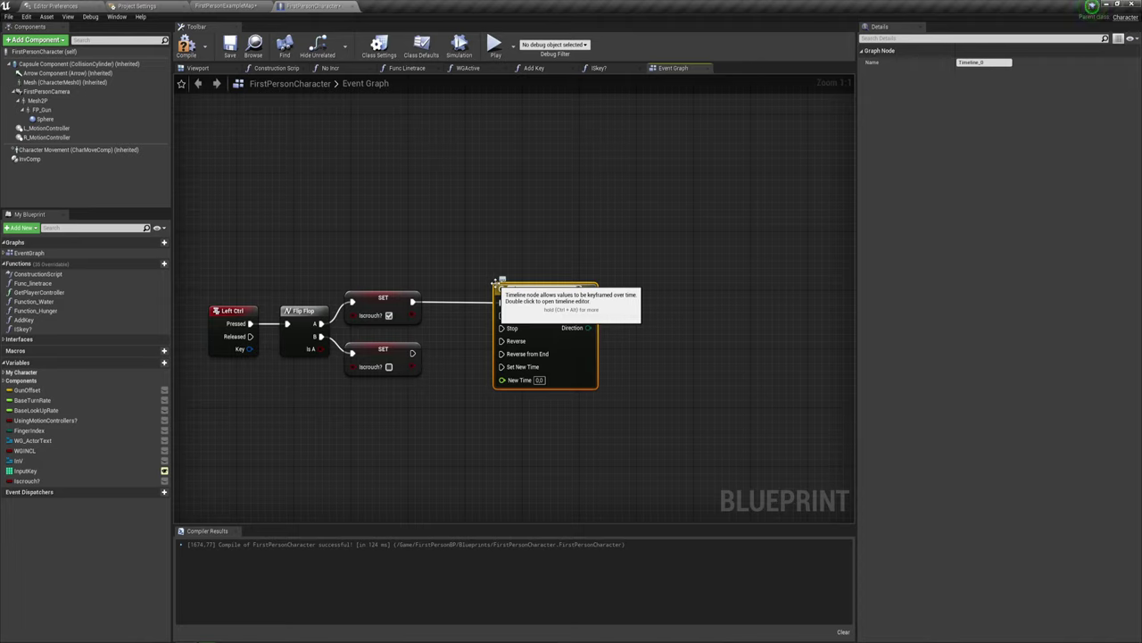
pyautogui.write('Crouch_ti')
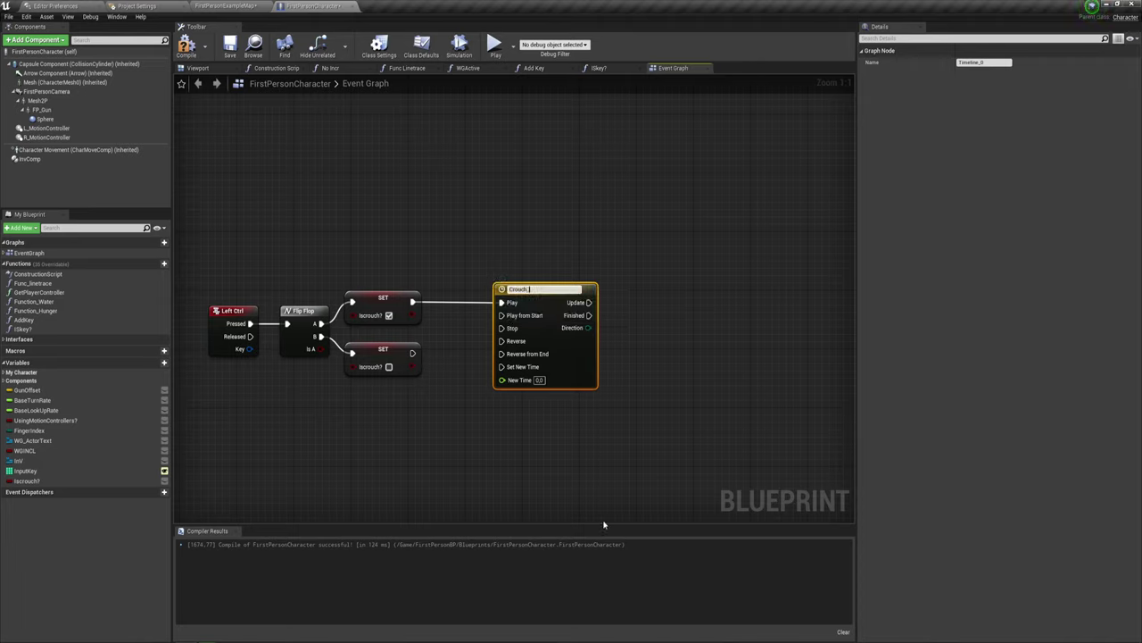
pyautogui.write('meline')
pyautogui.press('Return')
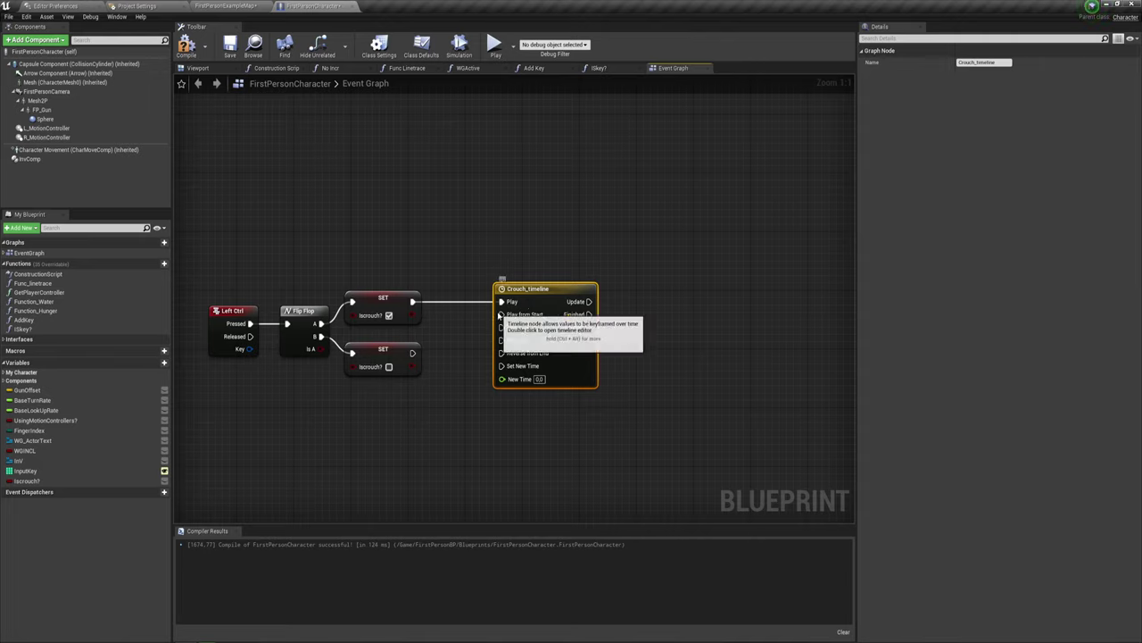
# Wire the true setter to Play from Start and the false setter to Reverse
pyautogui.moveTo(501, 314); pyautogui.dragTo(412, 302)
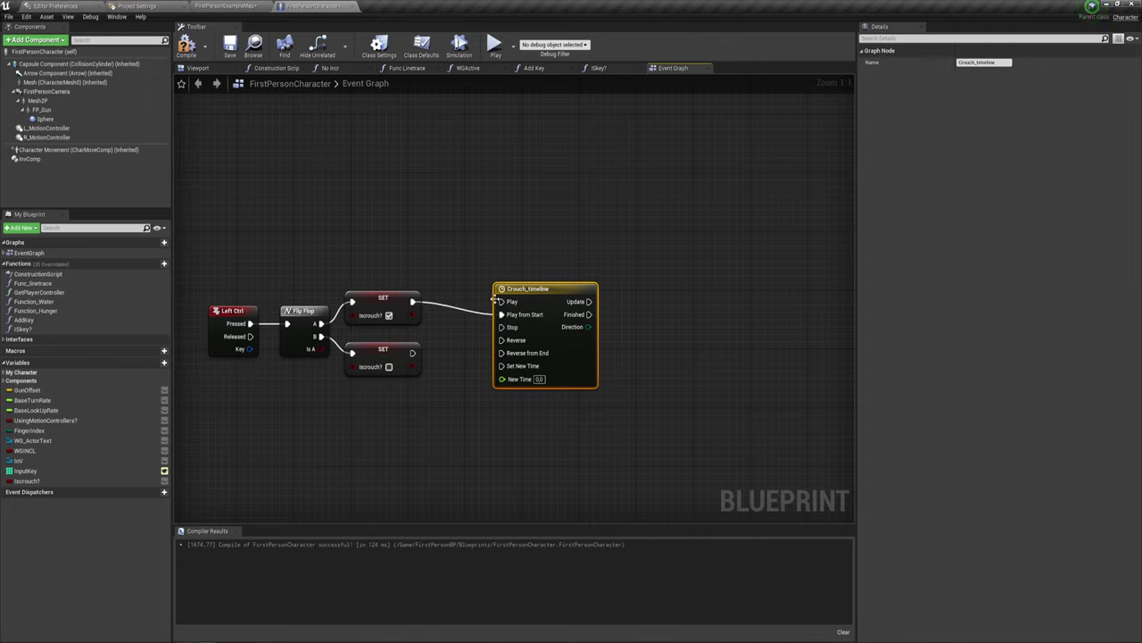
pyautogui.moveTo(538, 299); pyautogui.dragTo(497, 298)
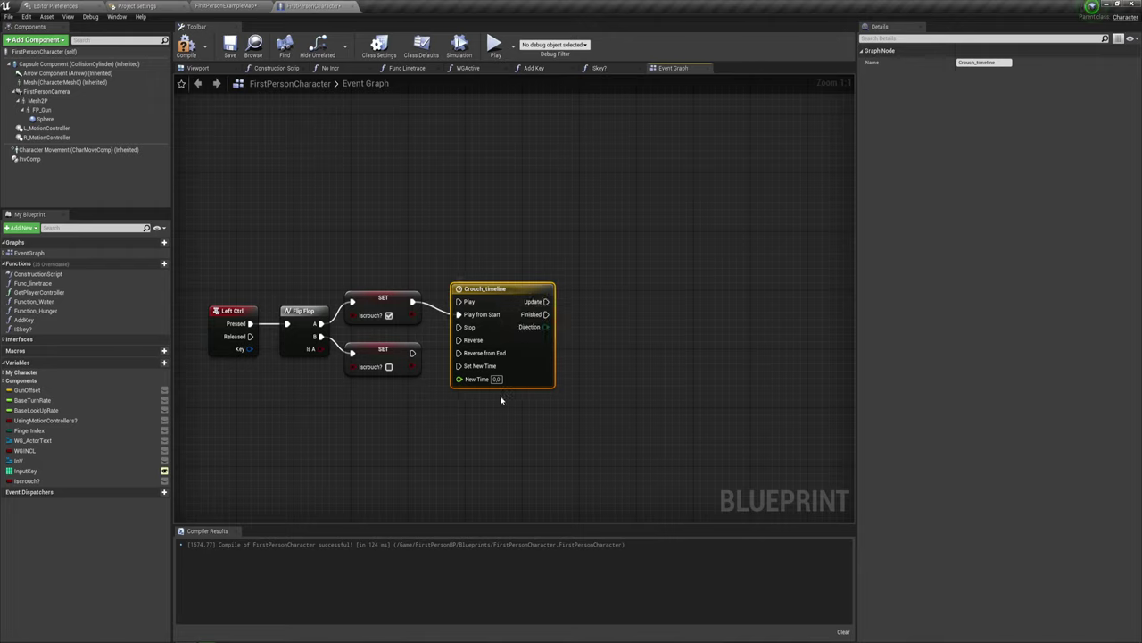
pyautogui.moveTo(412, 353); pyautogui.dragTo(460, 341)
pyautogui.moveTo(623, 338); pyautogui.dragTo(542, 330, button='right')
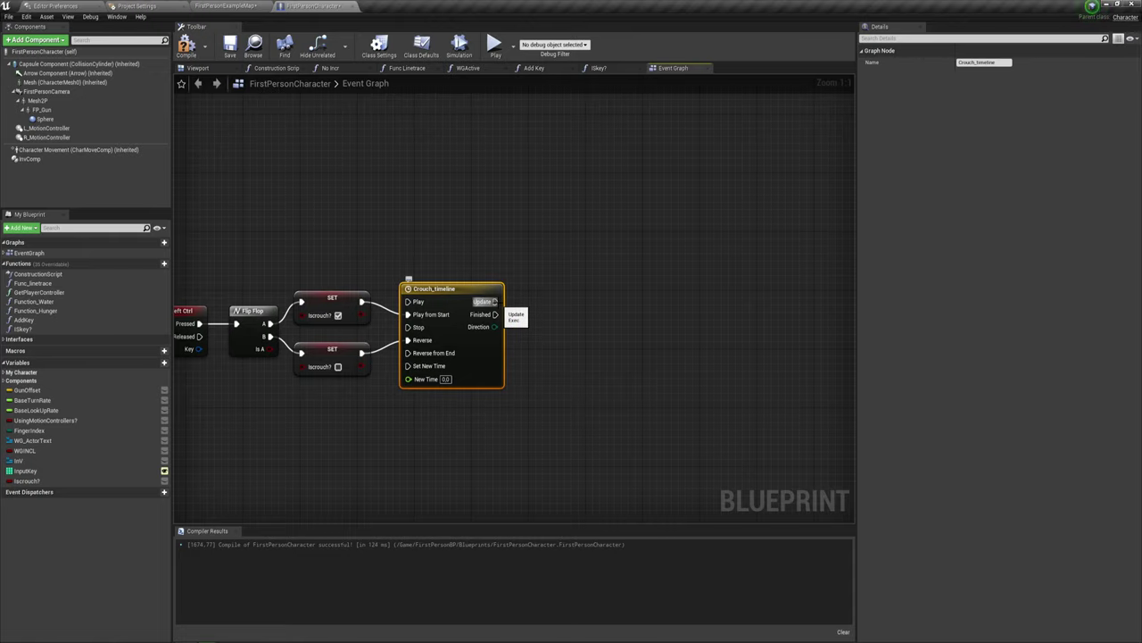
pyautogui.moveTo(490, 304); pyautogui.dragTo(587, 286)
pyautogui.moveTo(549, 318); pyautogui.dragTo(486, 308, button='right')
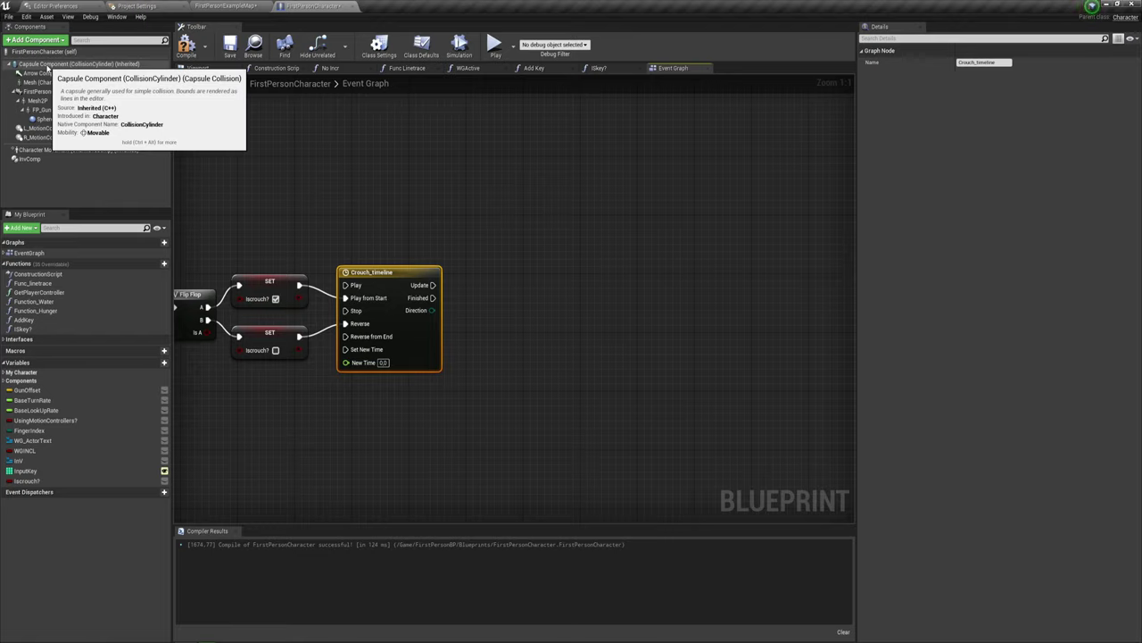
# Check the capsule's half height, then place a Capsule Component reference in the graph
pyautogui.click(49, 65)
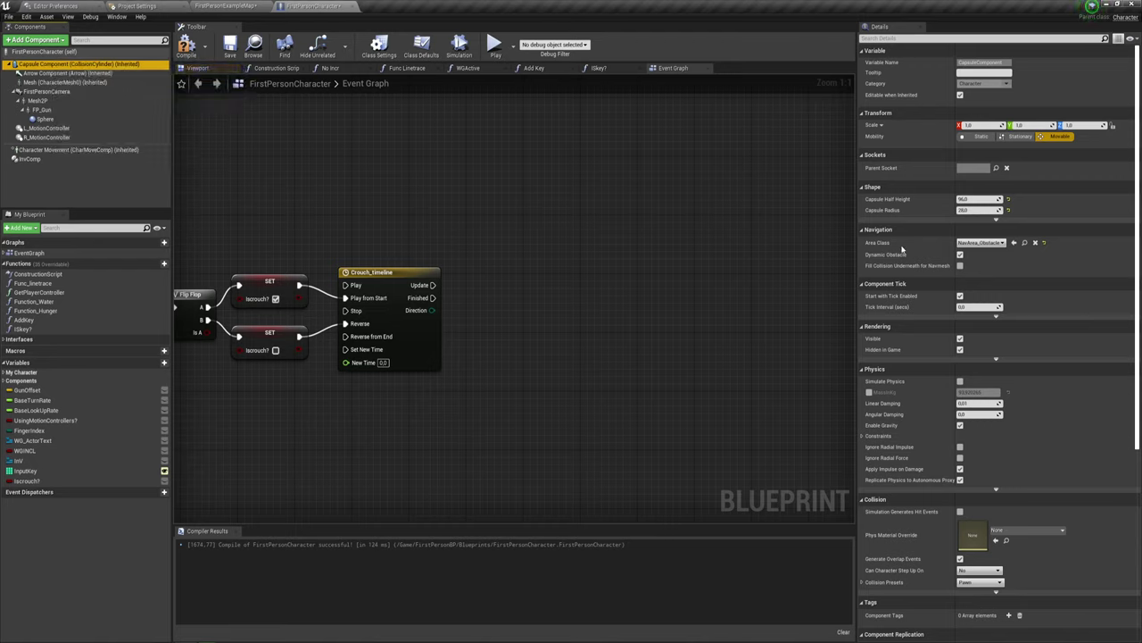
pyautogui.click(972, 198)
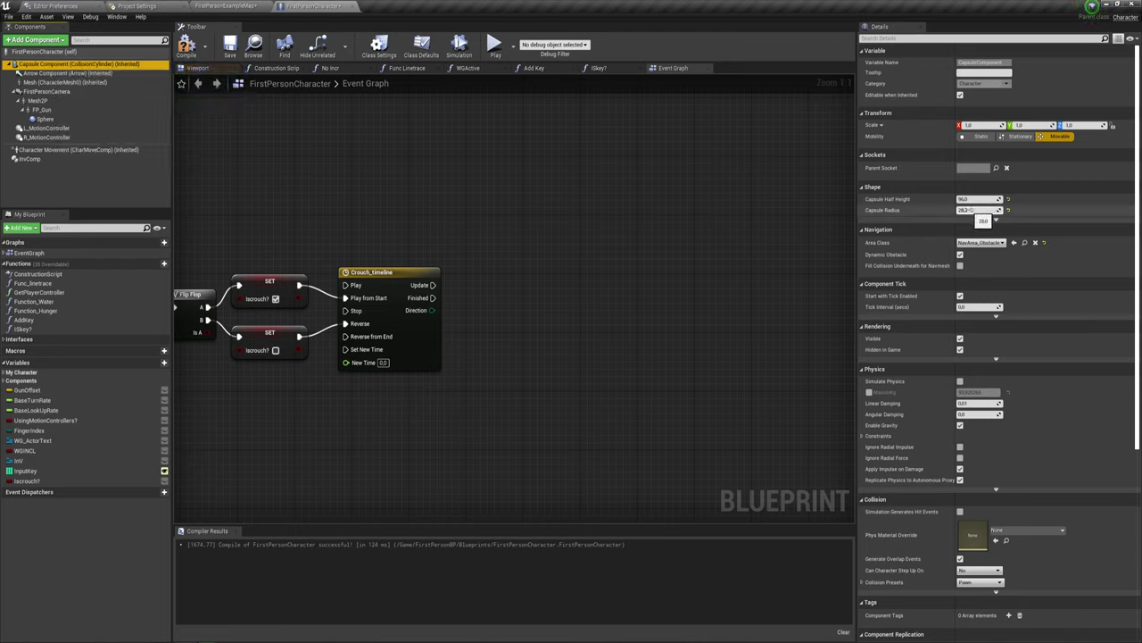
pyautogui.keyDown('ctrl'); pyautogui.click(39, 66); pyautogui.keyUp('ctrl')
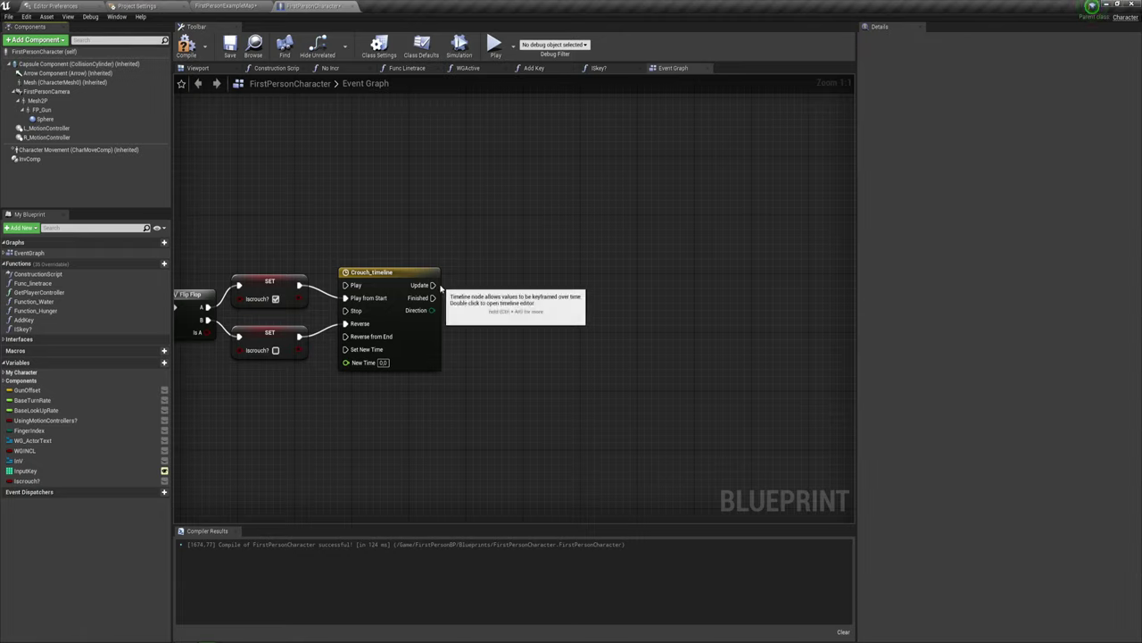
pyautogui.moveTo(56, 66); pyautogui.dragTo(509, 308)
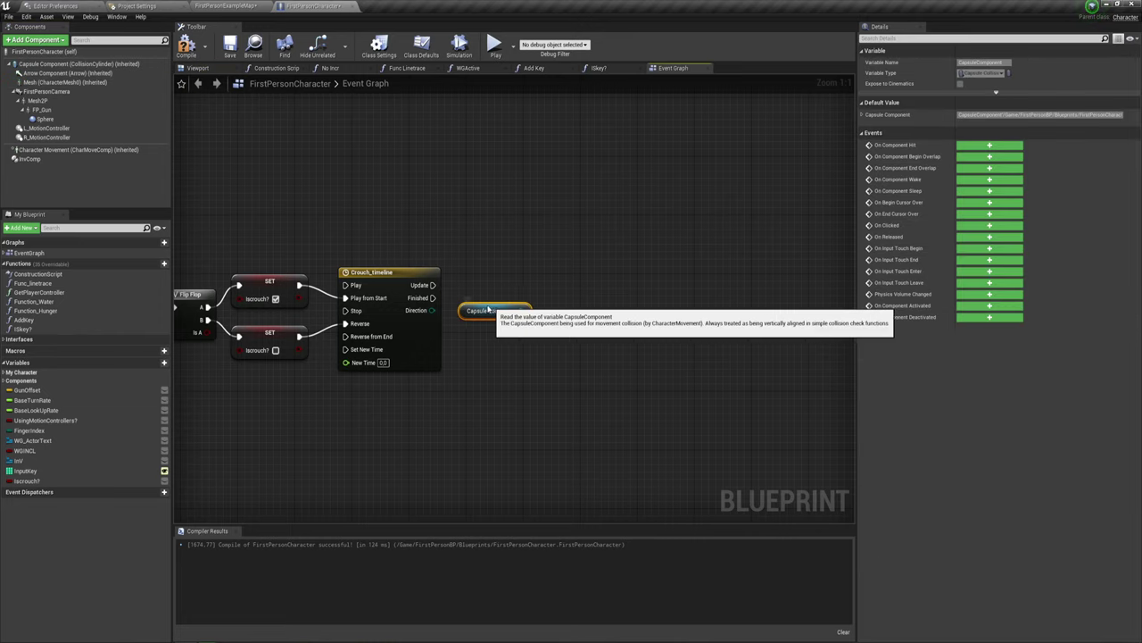
pyautogui.moveTo(509, 308); pyautogui.dragTo(488, 309)
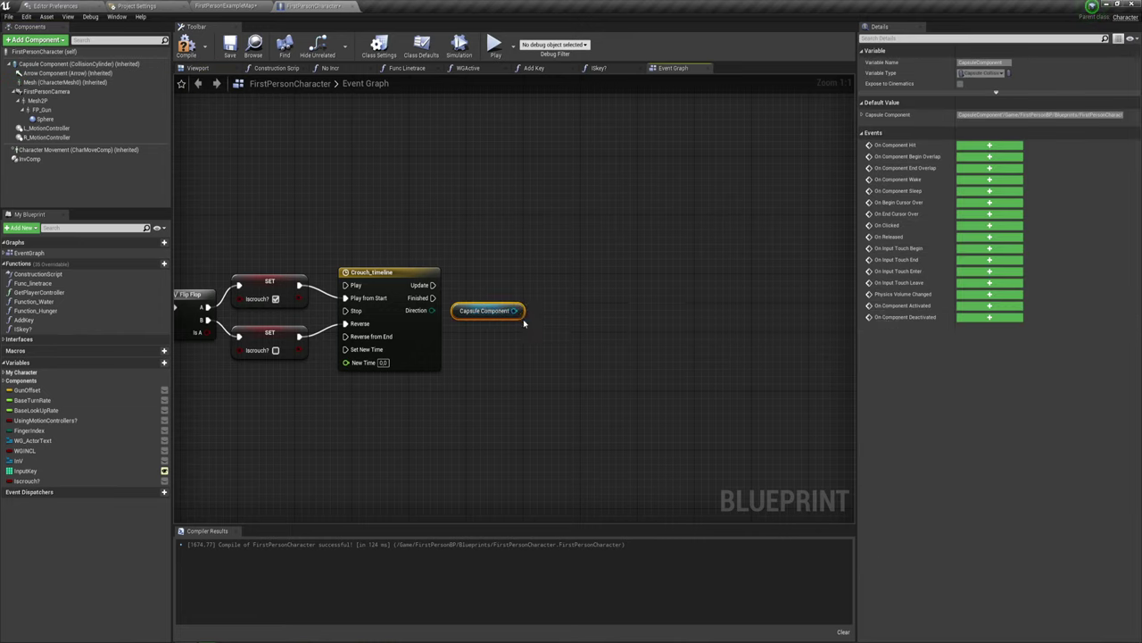
pyautogui.moveTo(456, 243); pyautogui.dragTo(525, 361)
# Add Set Capsule Half Height from the capsule, with a Lerp node feeding Half Height
pyautogui.moveTo(515, 311); pyautogui.dragTo(512, 268)
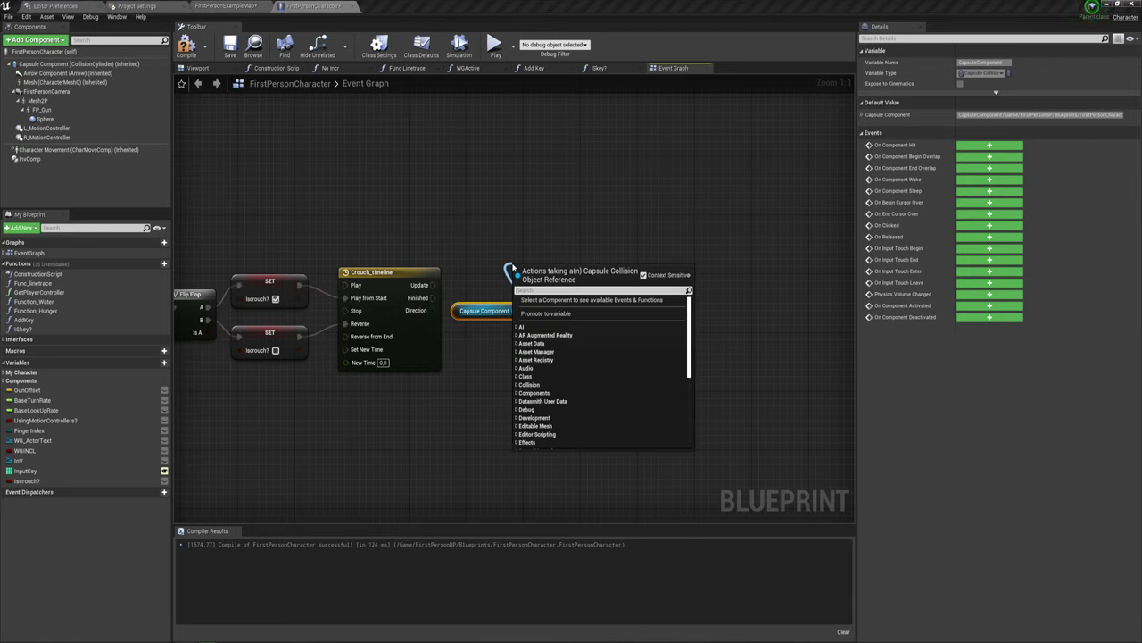
pyautogui.write('set')
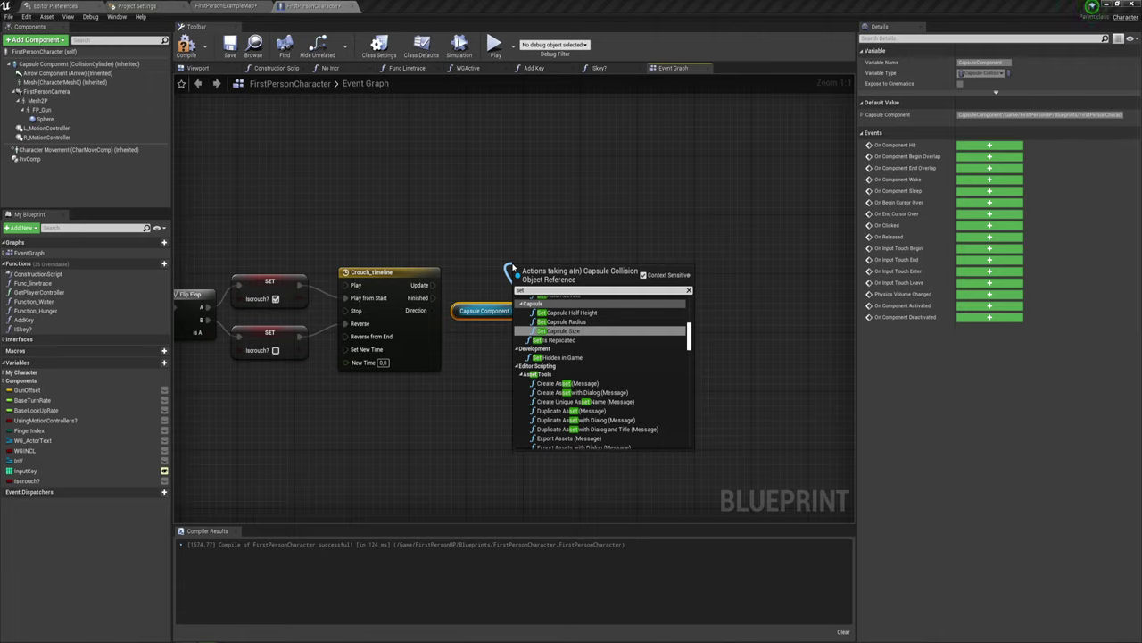
pyautogui.write(' cap')
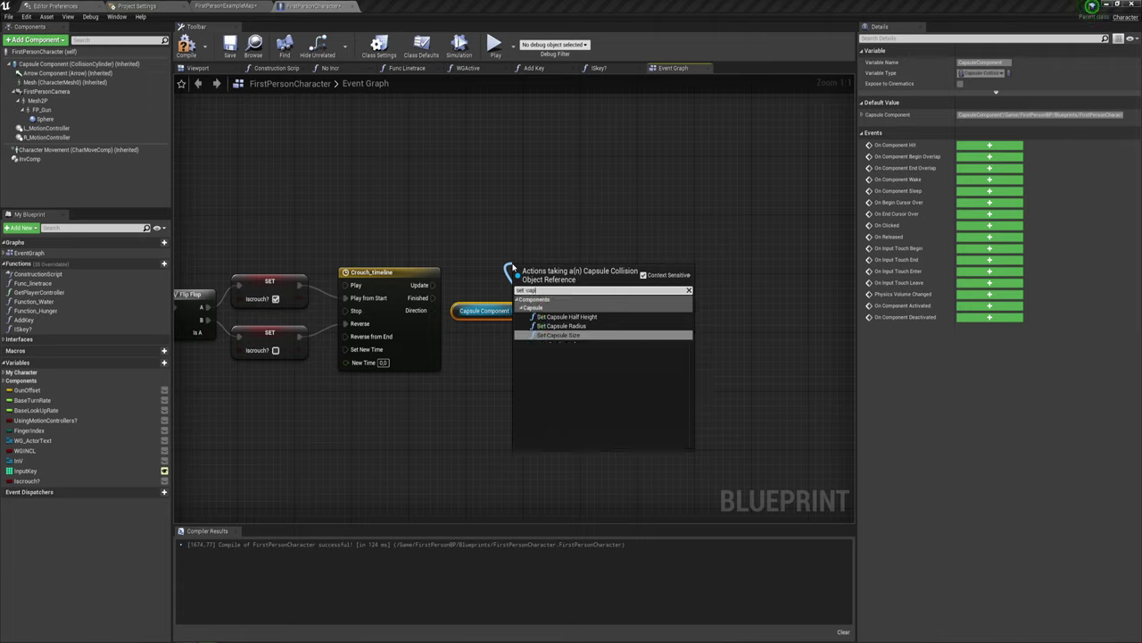
pyautogui.click(594, 317)
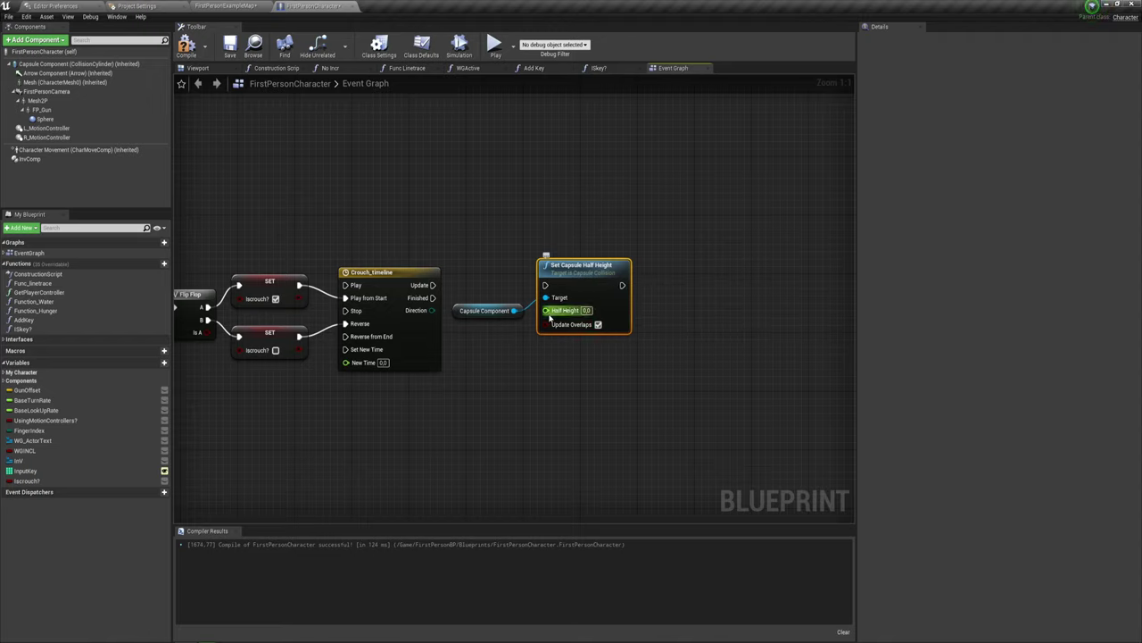
pyautogui.moveTo(546, 309); pyautogui.dragTo(515, 364)
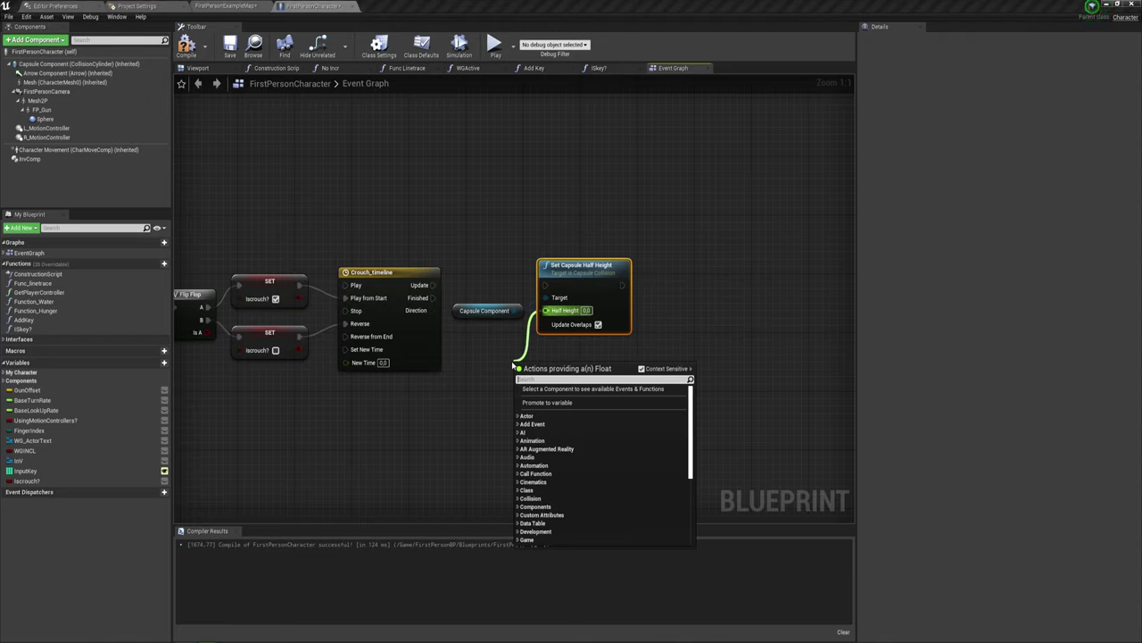
pyautogui.write('lerp')
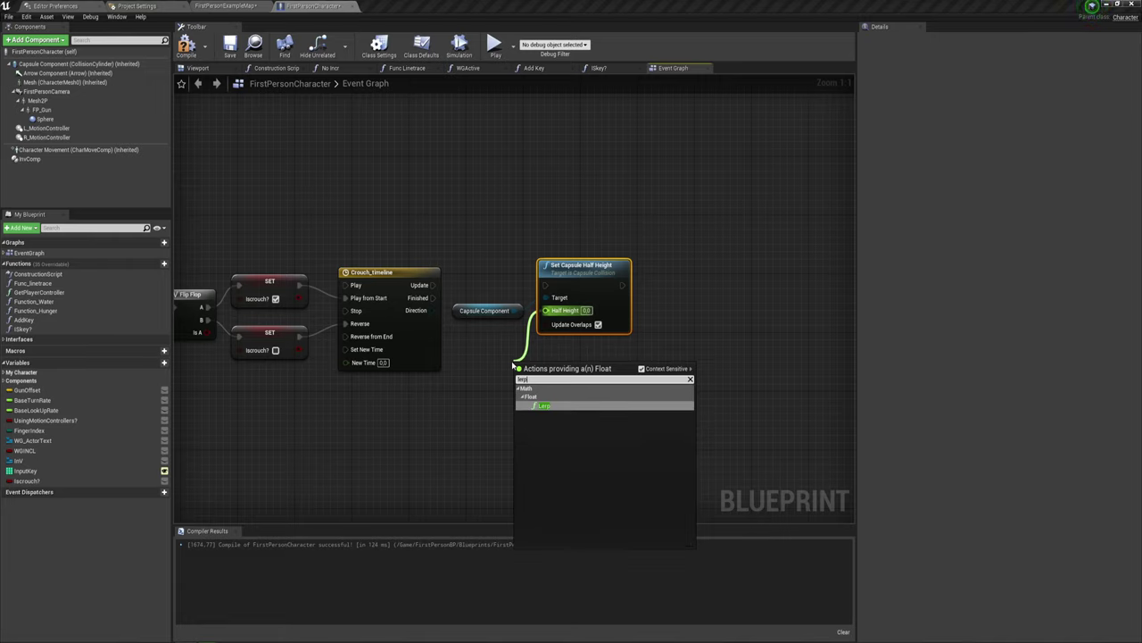
pyautogui.press('Return')
pyautogui.moveTo(565, 385); pyautogui.dragTo(515, 363)
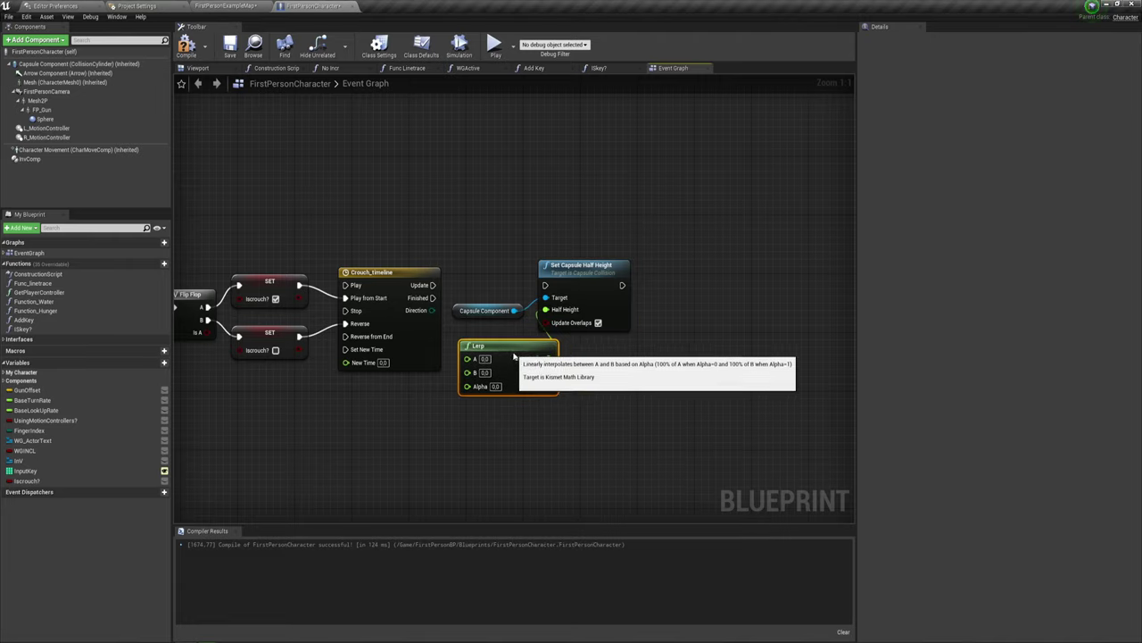
pyautogui.click(397, 318)
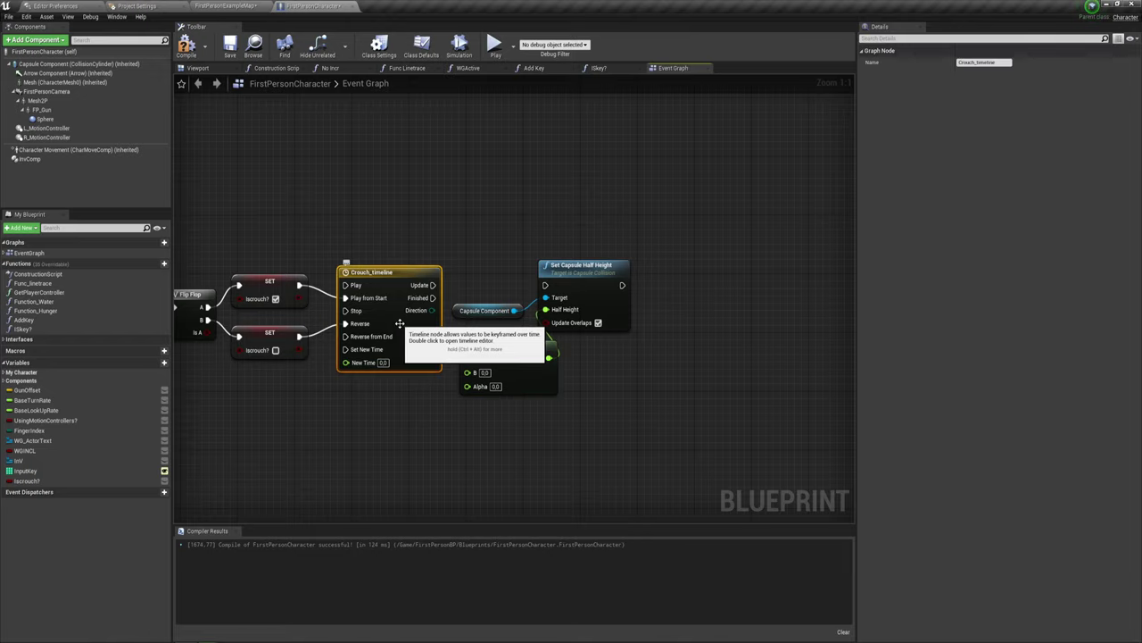
# In Crouch_timeline, add a float track with two keys, the first at time 0
pyautogui.doubleClick(402, 326)
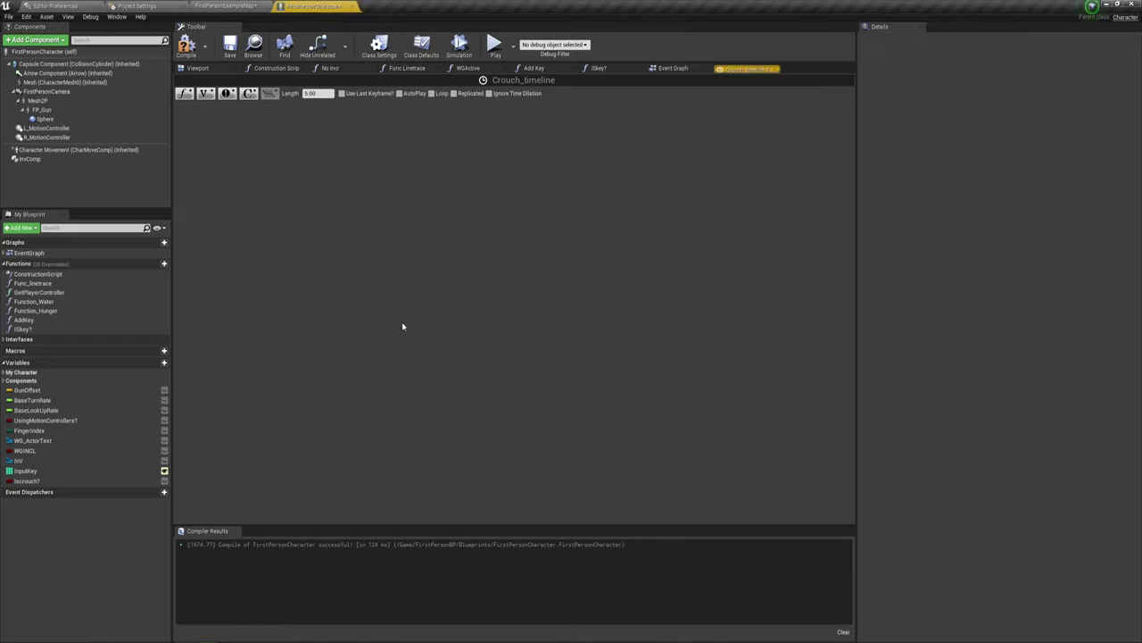
pyautogui.click(185, 93)
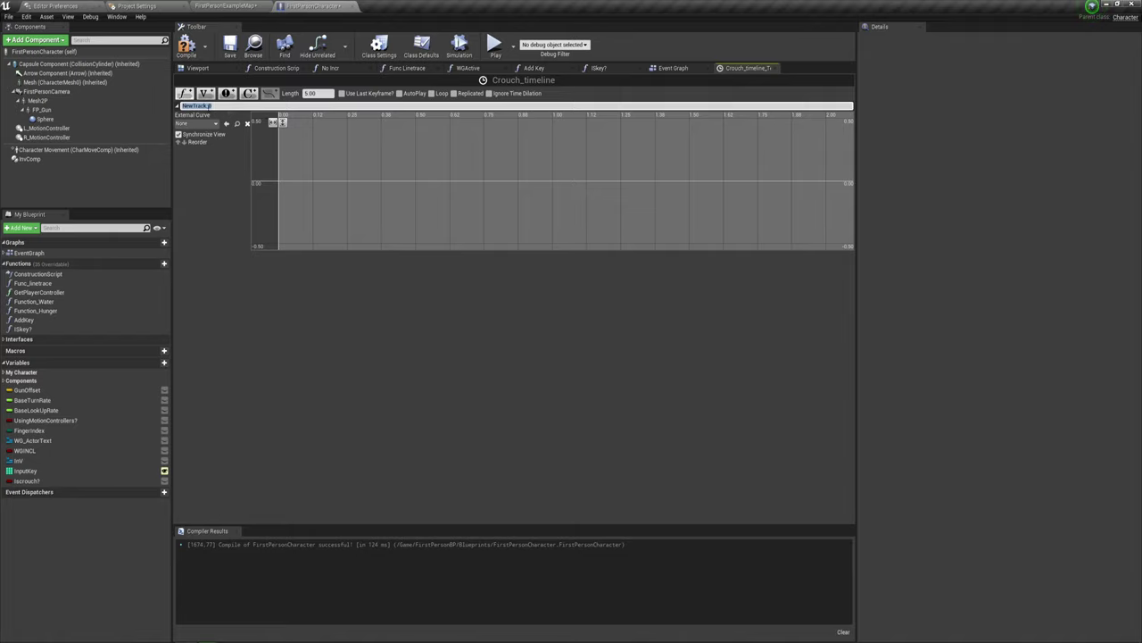
pyautogui.keyDown('shift'); pyautogui.click(280, 180); pyautogui.keyUp('shift')
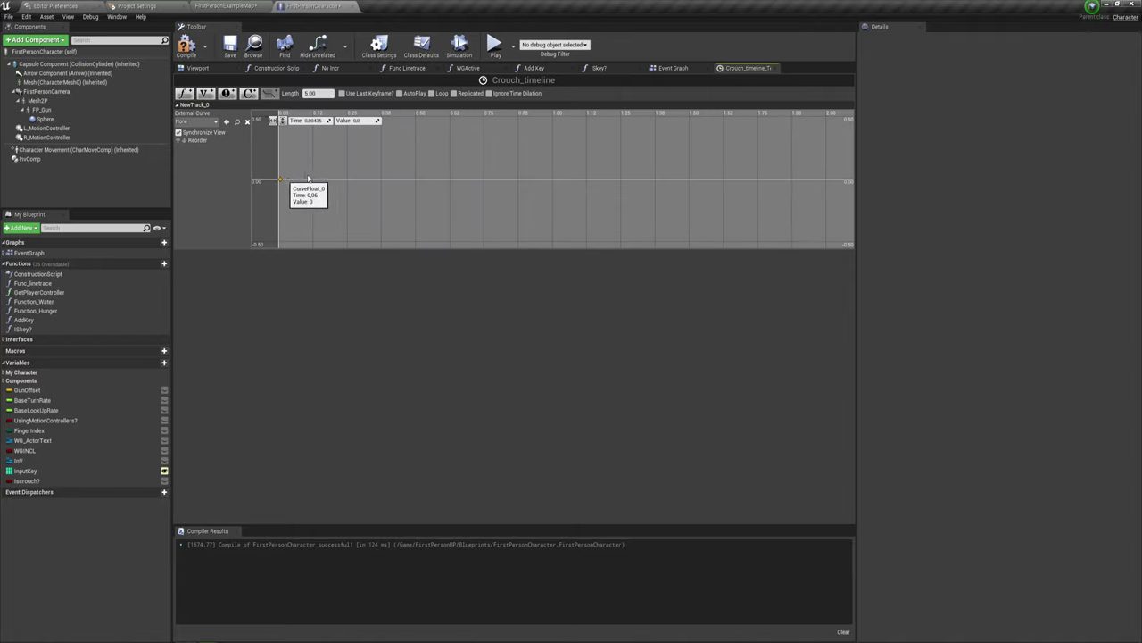
pyautogui.keyDown('shift'); pyautogui.click(401, 146); pyautogui.keyUp('shift')
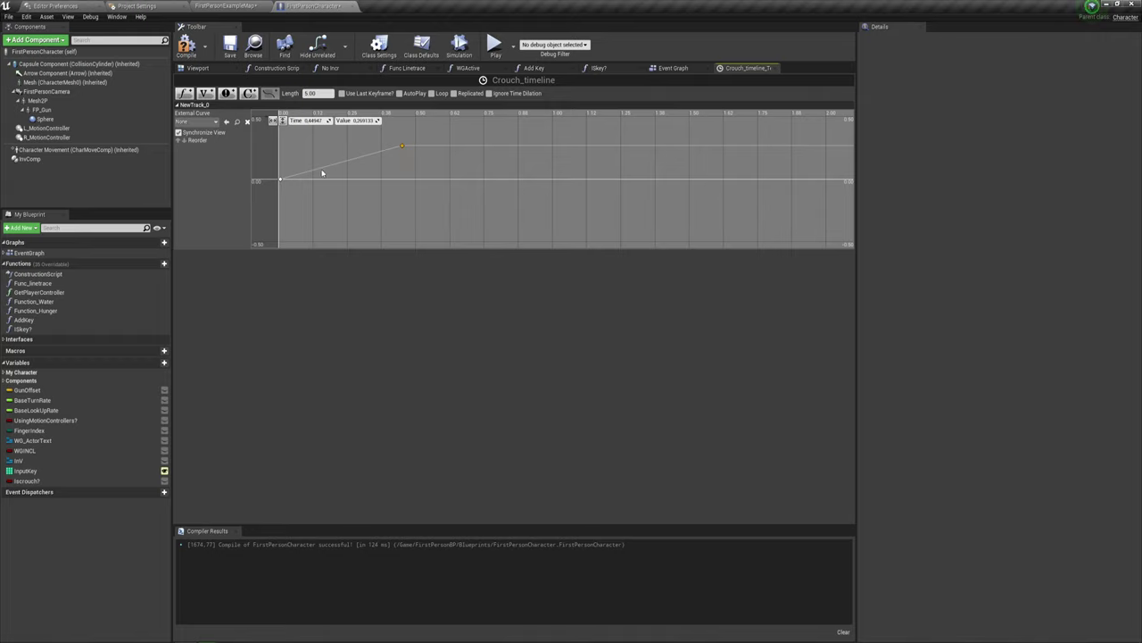
pyautogui.click(280, 179)
pyautogui.click(315, 120)
pyautogui.write('0.3')
pyautogui.press('Return')
# Set the second key to time 0.3 and value 1.0, fit the curve, and select both keys
pyautogui.click(402, 146)
pyautogui.click(360, 121)
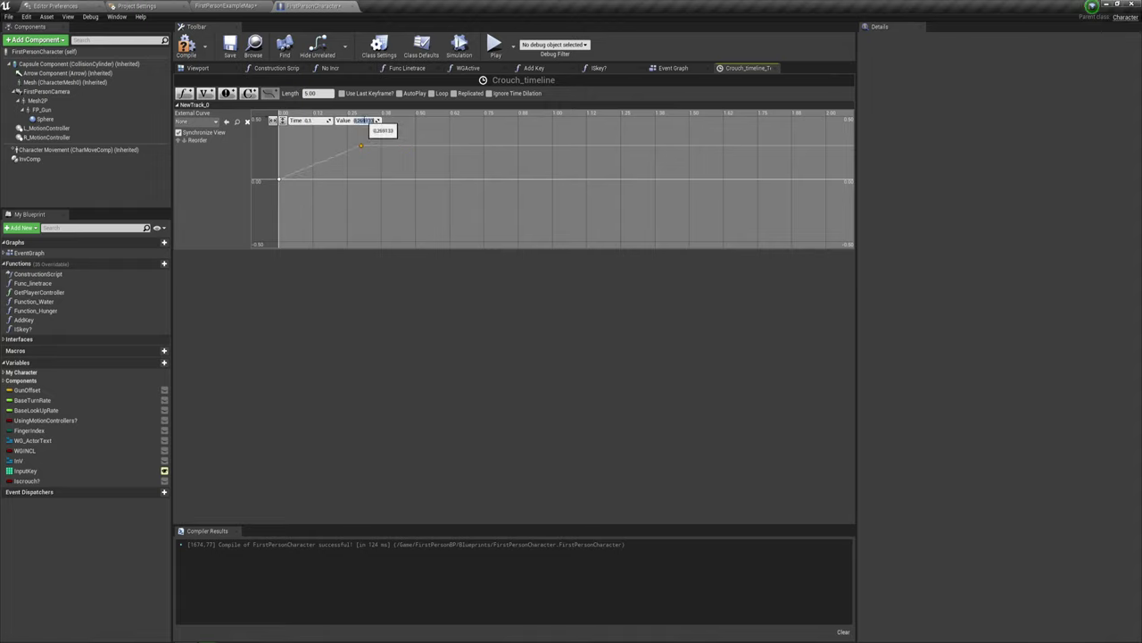
pyautogui.write('1')
pyautogui.click(371, 126)
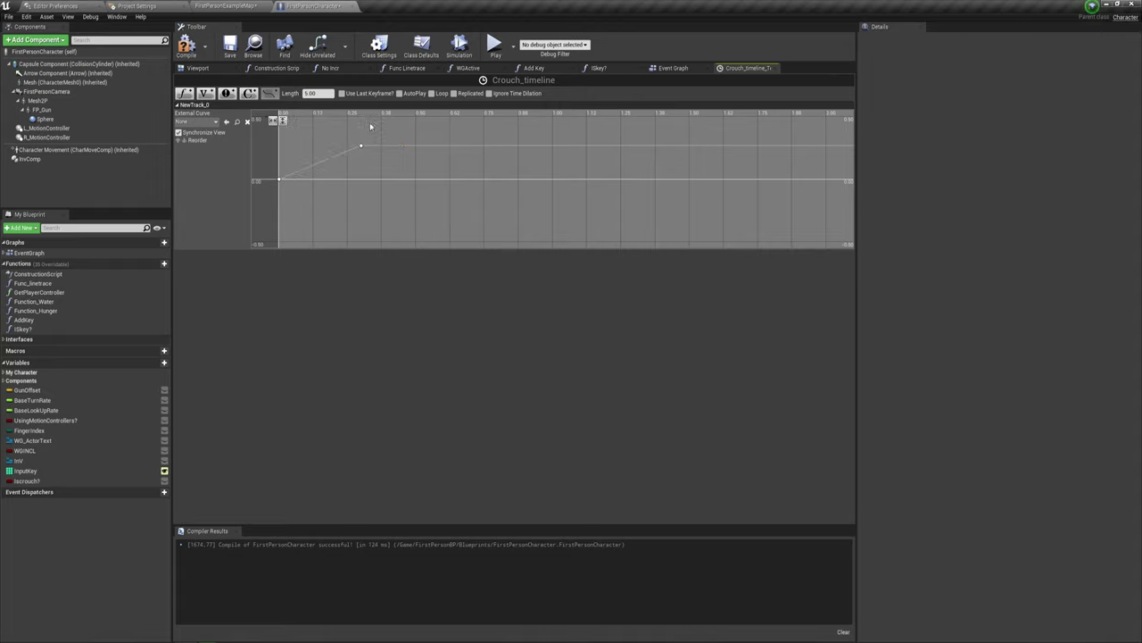
pyautogui.click(361, 146)
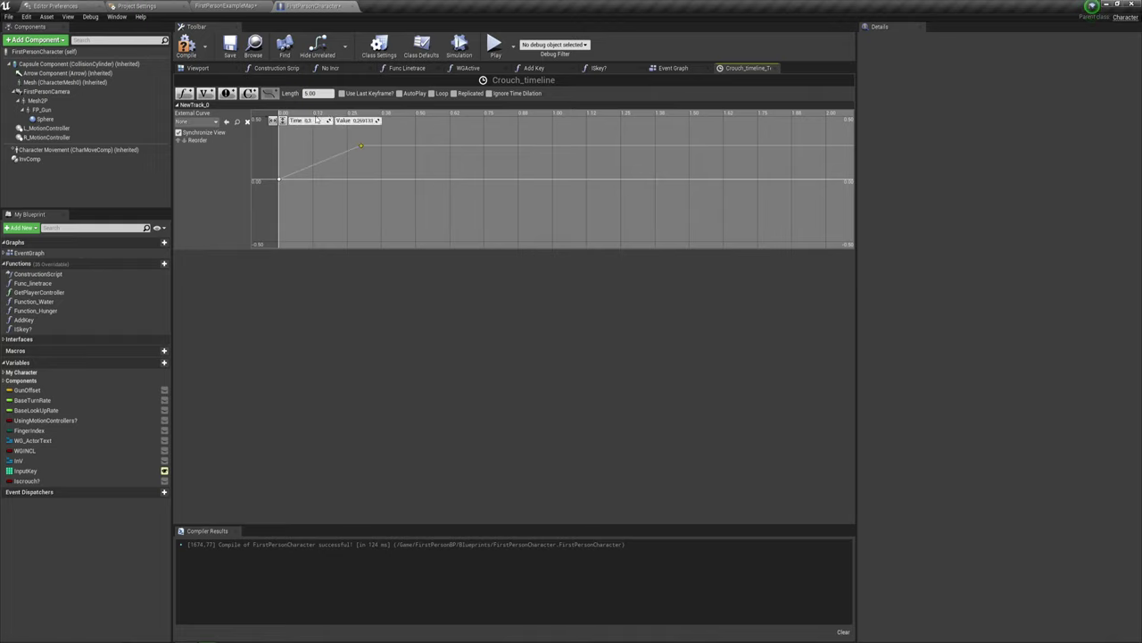
pyautogui.click(361, 121)
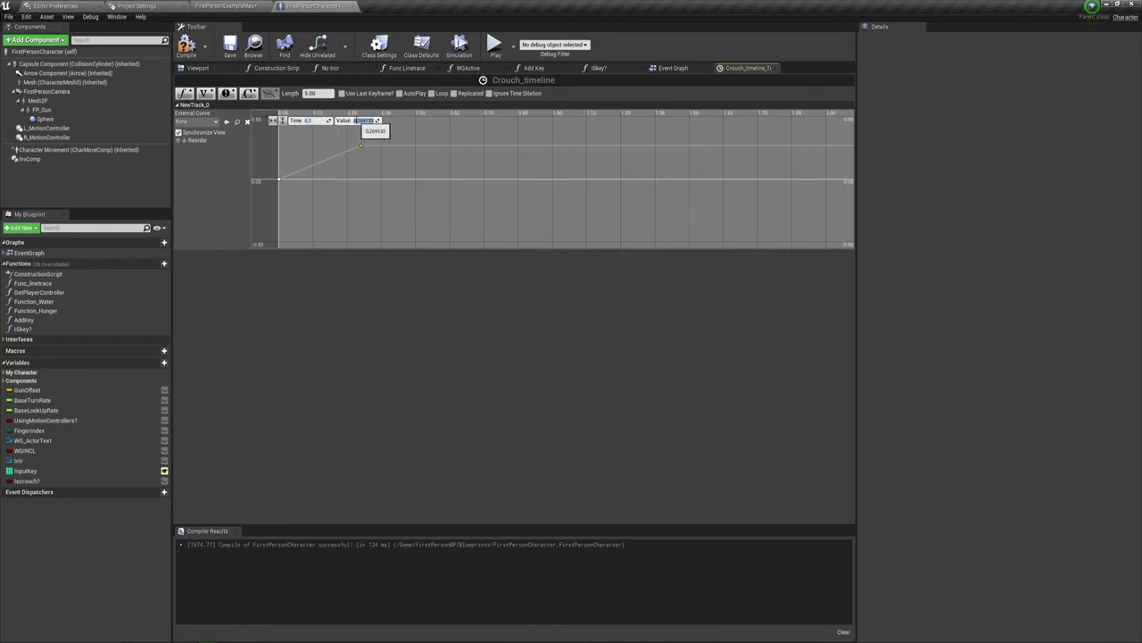
pyautogui.write('1')
pyautogui.press('Return')
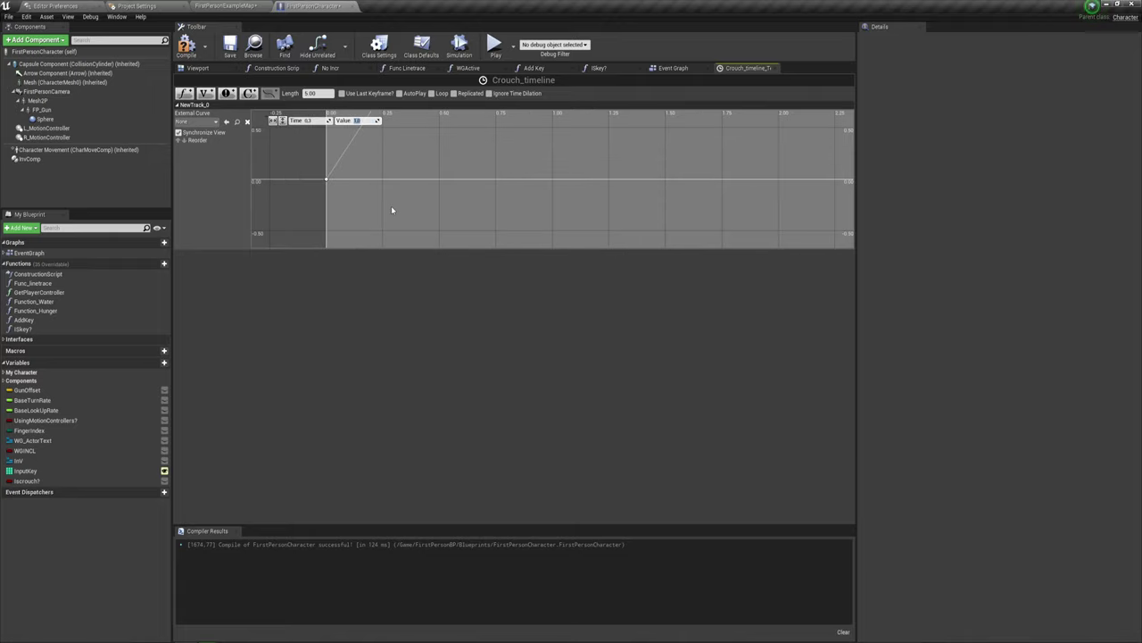
pyautogui.moveTo(358, 120); pyautogui.dragTo(412, 204)
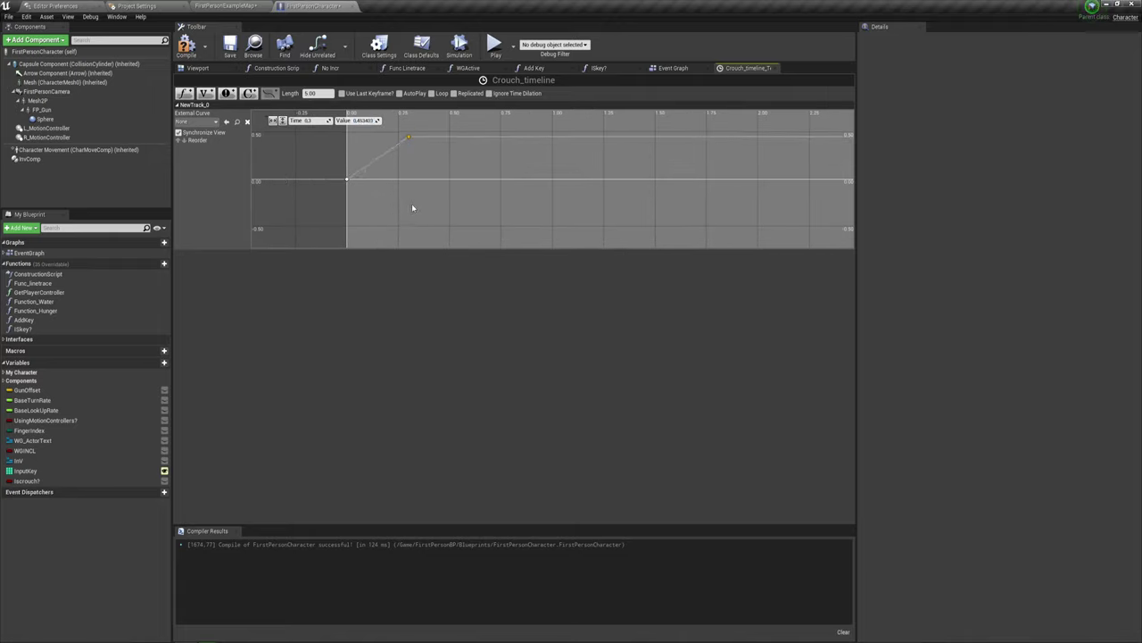
pyautogui.click(358, 120)
pyautogui.write('1')
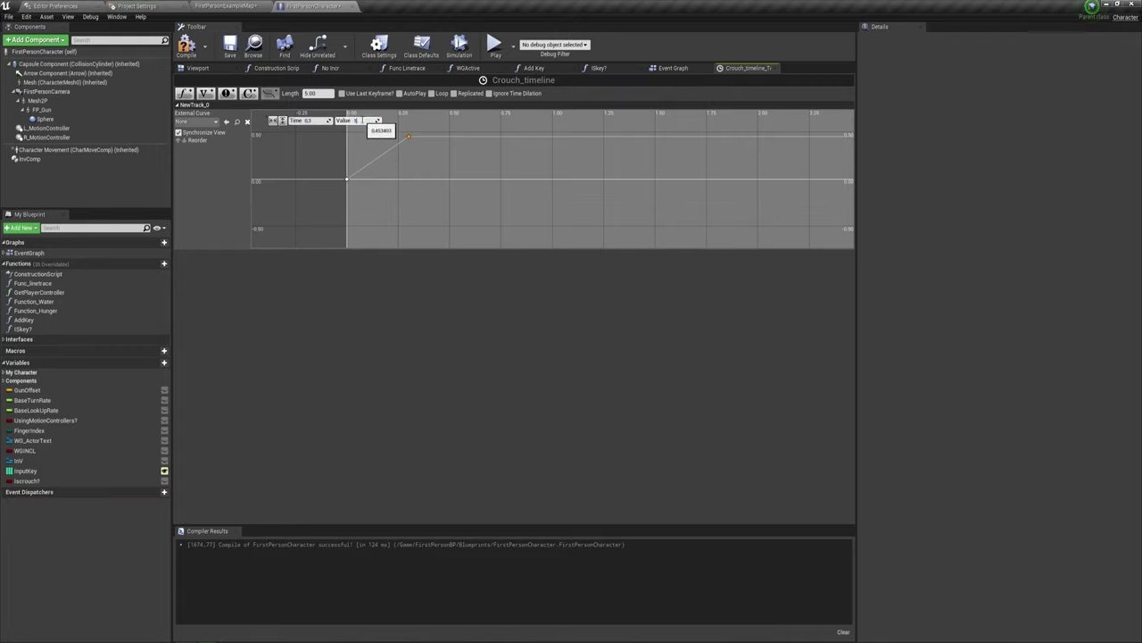
pyautogui.press('Return')
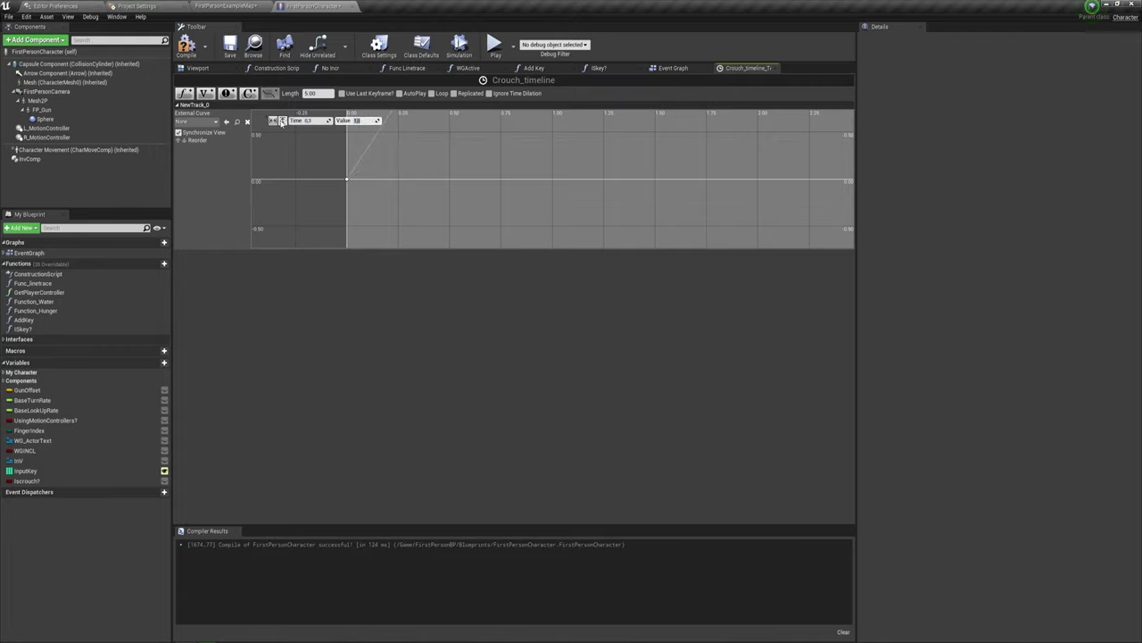
pyautogui.click(282, 121)
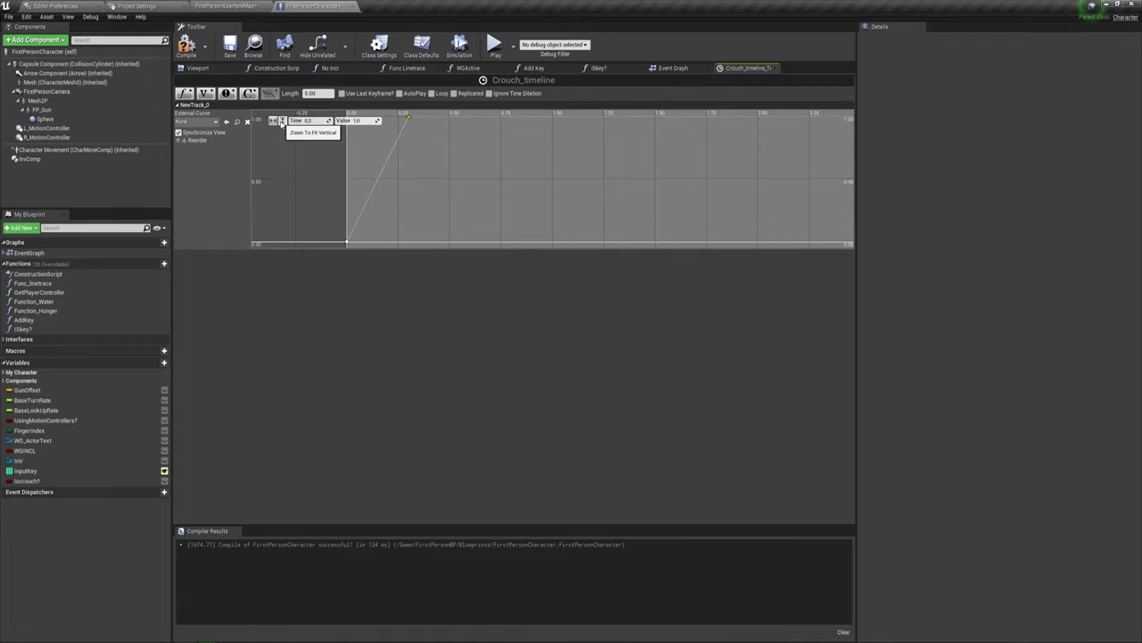
pyautogui.keyDown('ctrl'); pyautogui.click(348, 243); pyautogui.keyUp('ctrl')
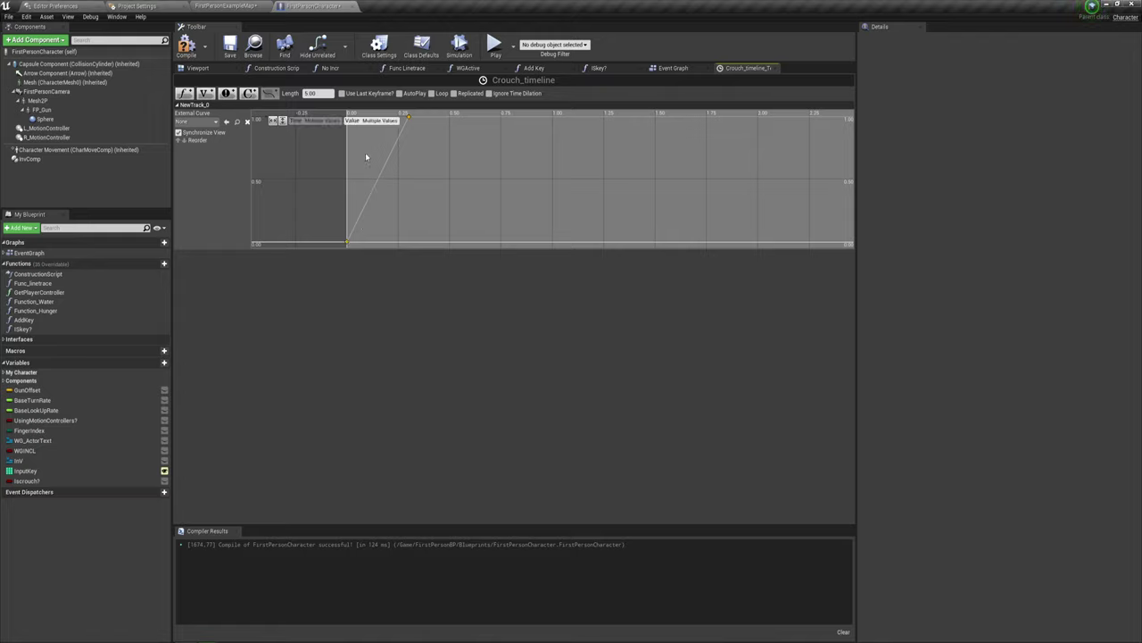
# Give the keys Auto interpolation and set the timeline length to 0.30
pyautogui.rightClick(409, 118)
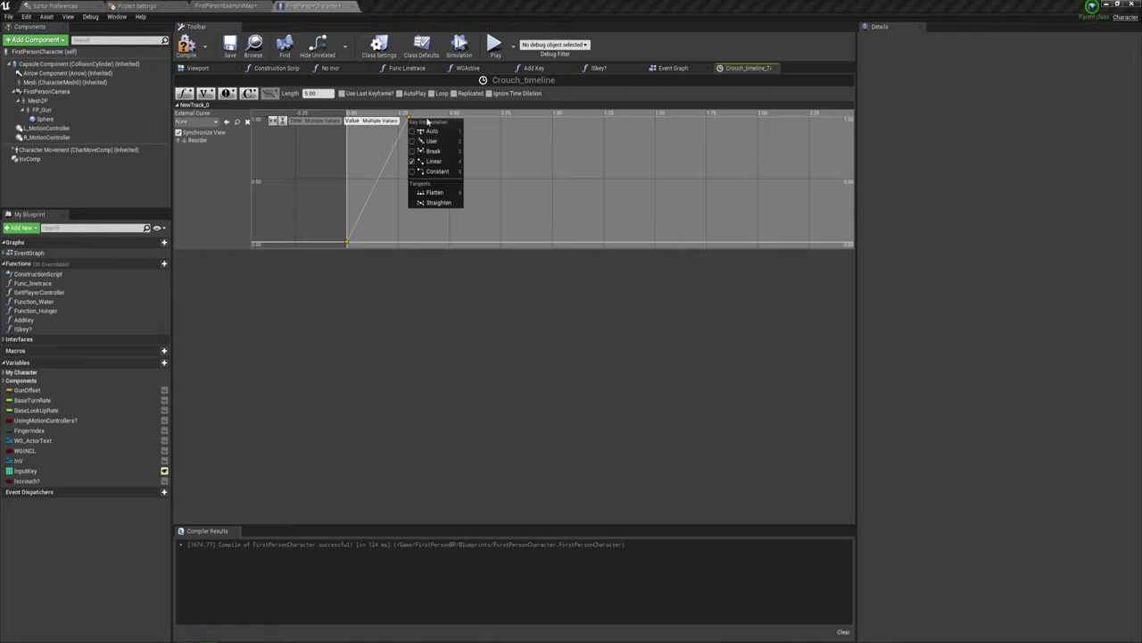
pyautogui.click(431, 132)
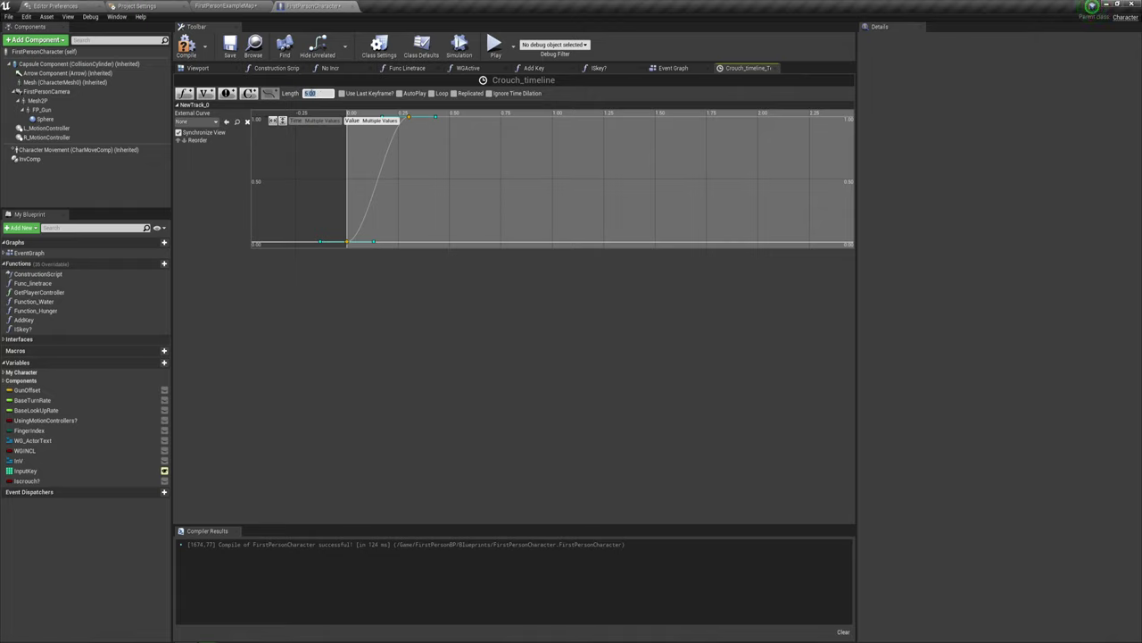
pyautogui.click(319, 93)
pyautogui.write('0.2')
pyautogui.write('0.3')
pyautogui.press('Return')
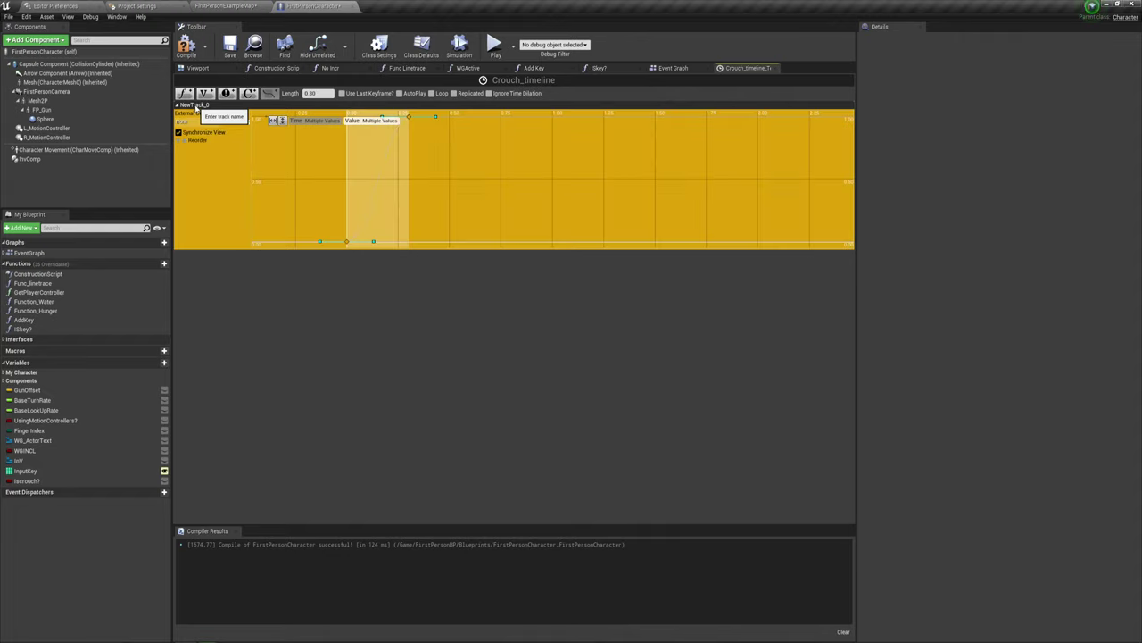
# Rename the float track NewTrack_0 to Height
pyautogui.rightClick(202, 105)
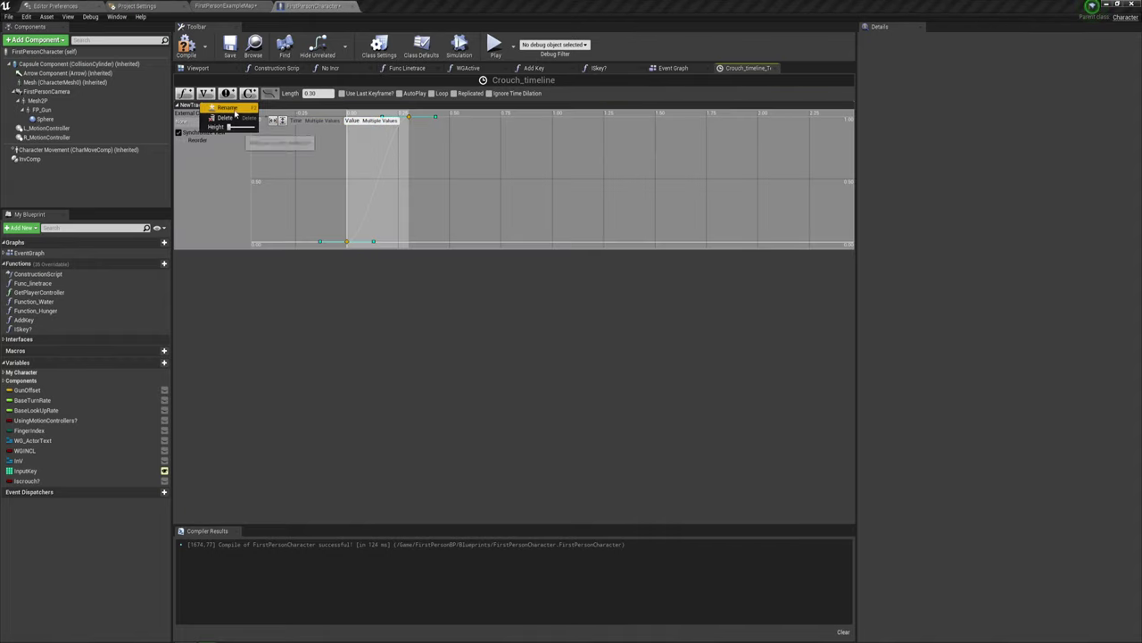
pyautogui.click(224, 111)
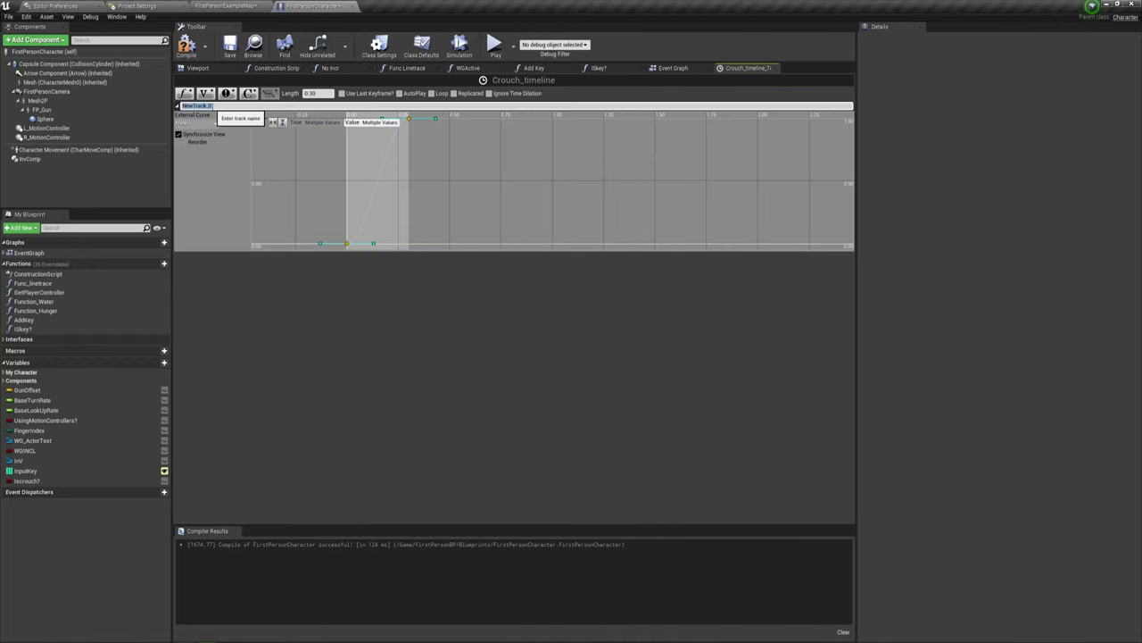
pyautogui.press('BackSpace')
pyautogui.write('Height')
pyautogui.press('Return')
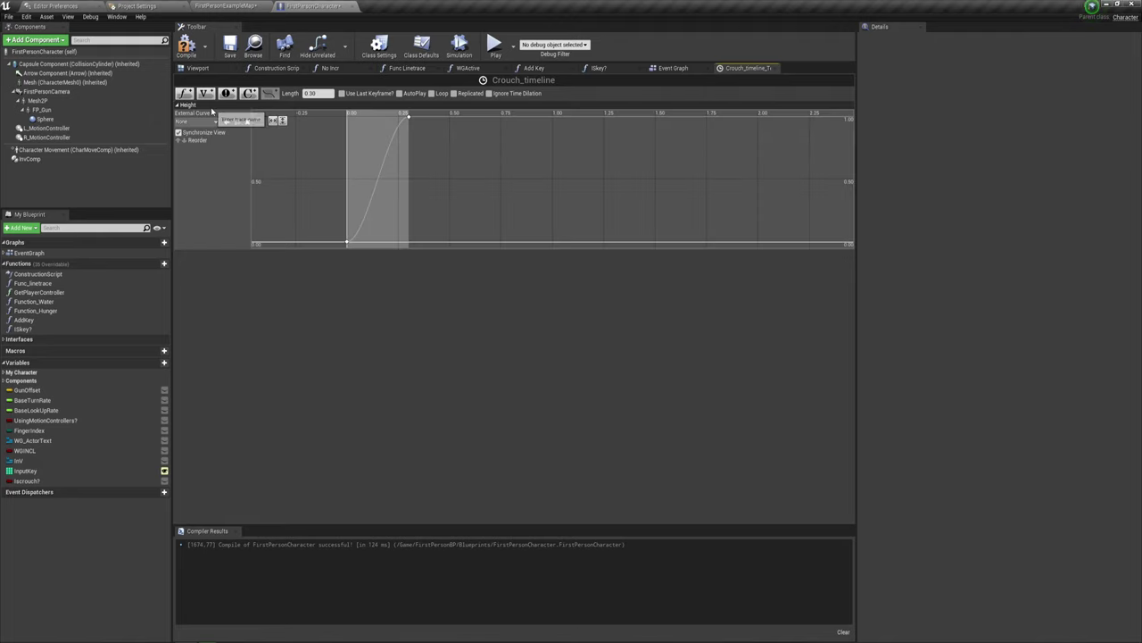
# Back in the Event Graph, feed Height into Lerp Alpha with A 96 and B 50
pyautogui.click(776, 68)
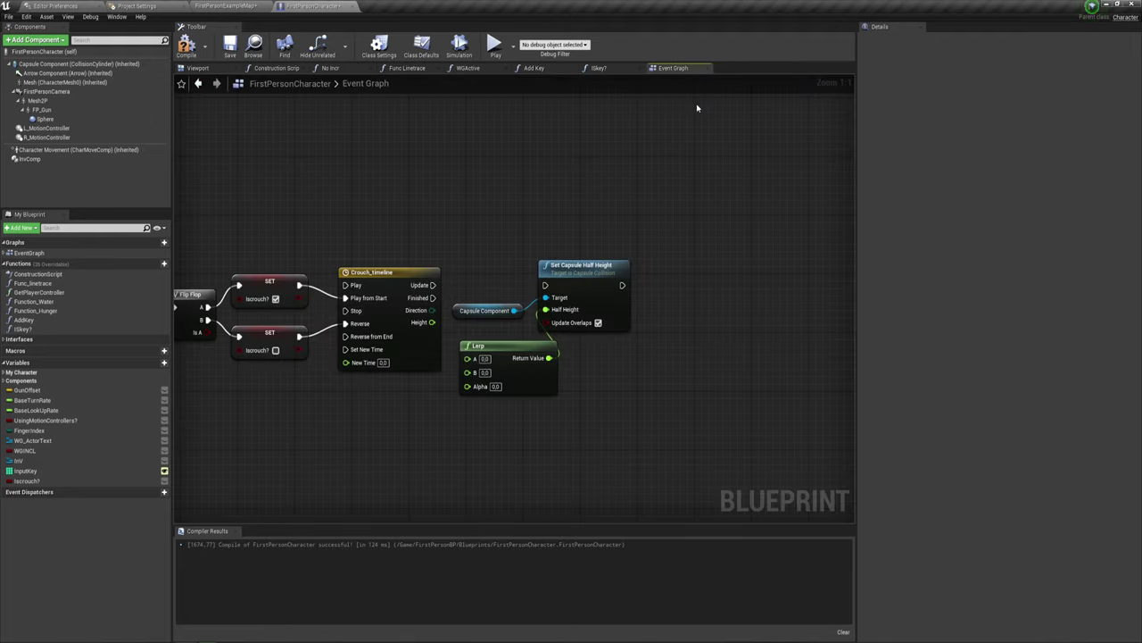
pyautogui.moveTo(514, 244); pyautogui.dragTo(491, 181, button='right')
pyautogui.moveTo(409, 259); pyautogui.dragTo(444, 328)
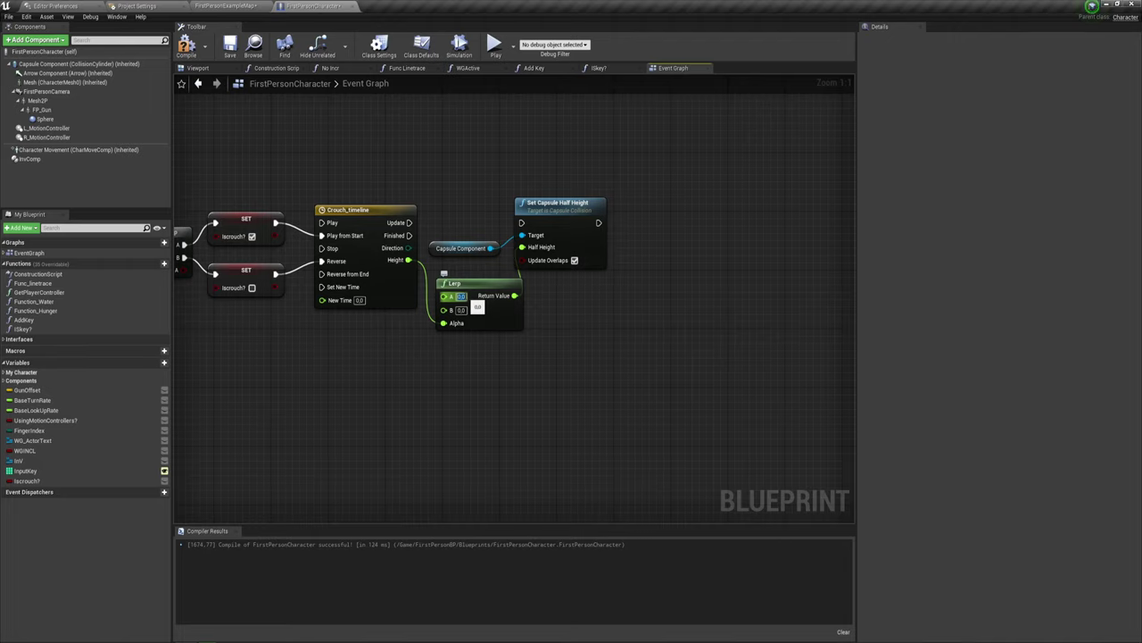
pyautogui.click(460, 296)
pyautogui.write('96')
pyautogui.click(461, 310)
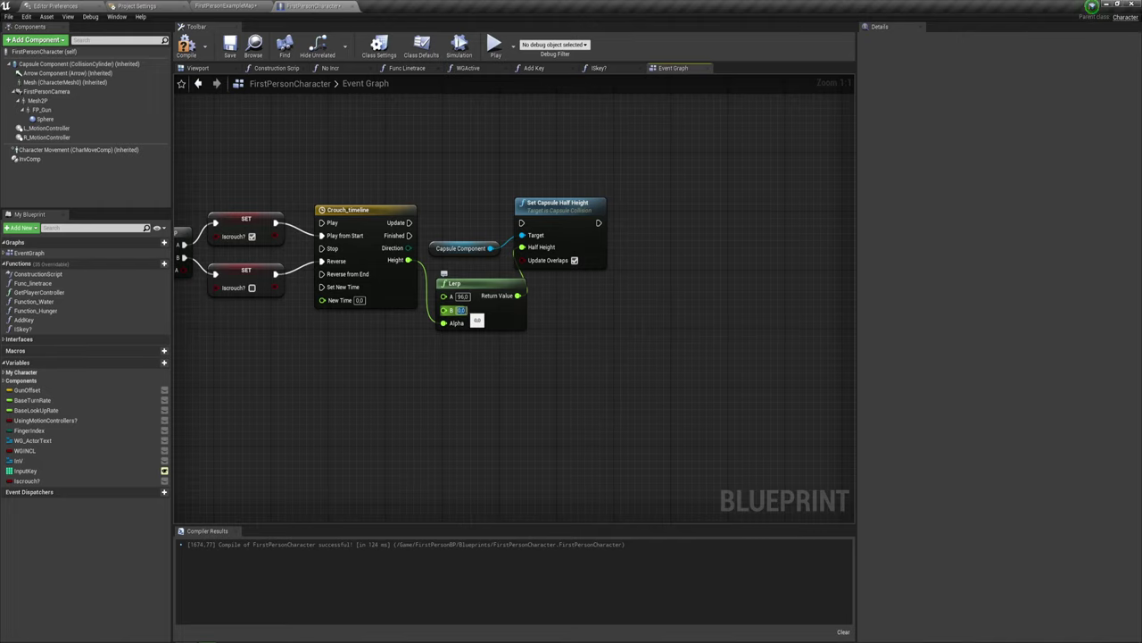
pyautogui.press('Return')
# Connect the timeline's Update to Set Capsule Half Height and compile the blueprint
pyautogui.moveTo(582, 315); pyautogui.dragTo(603, 340, button='right')
pyautogui.moveTo(434, 247); pyautogui.dragTo(539, 248)
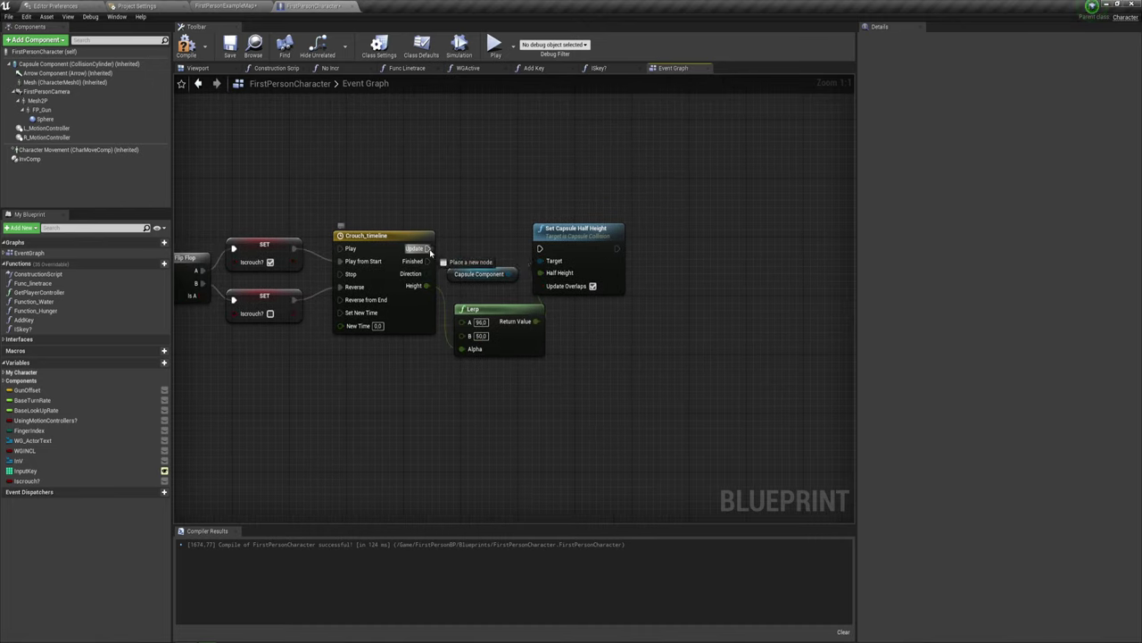
pyautogui.moveTo(605, 406); pyautogui.dragTo(629, 379, button='right')
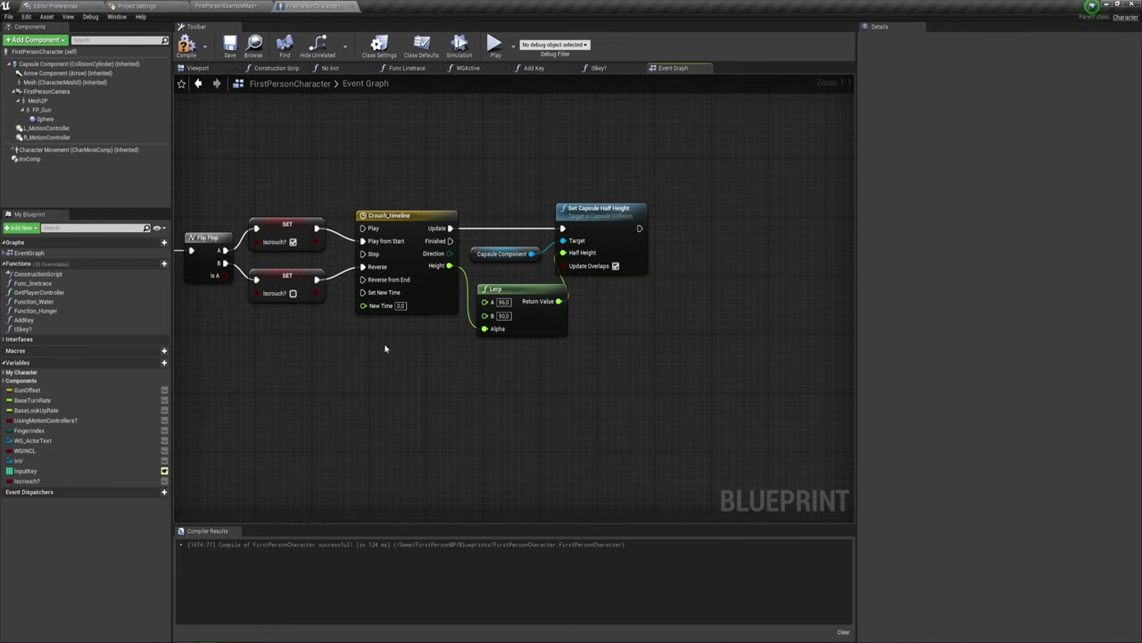
pyautogui.moveTo(385, 348); pyautogui.dragTo(506, 362, button='right')
pyautogui.click(185, 47)
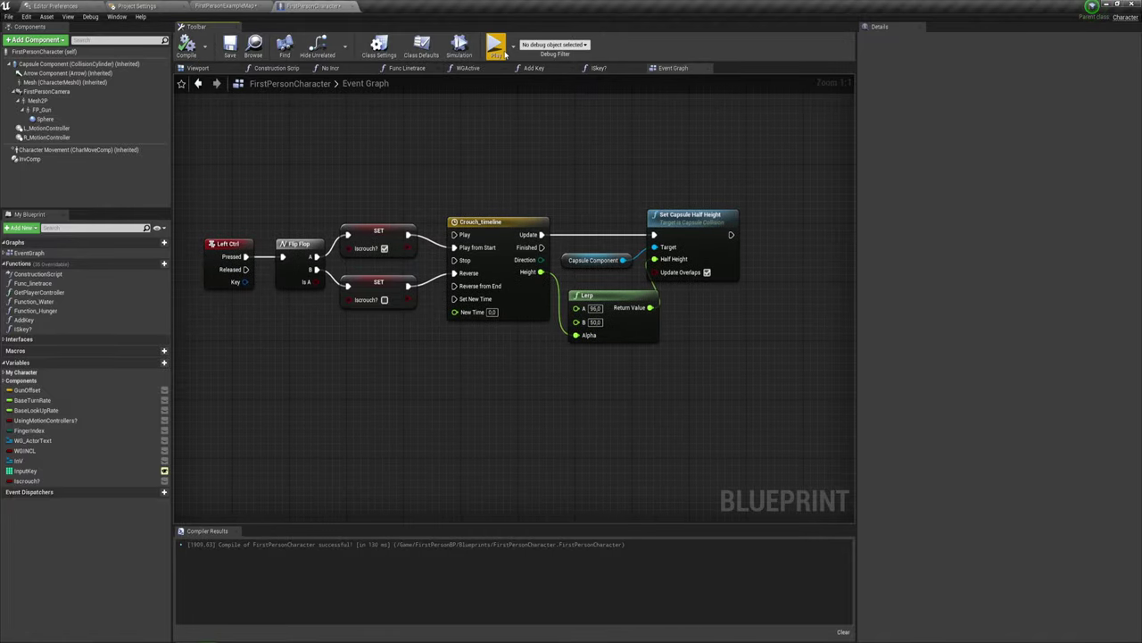
# Play-test the level, walking and jumping around the grey block, then exit with Esc
pyautogui.click(499, 50)
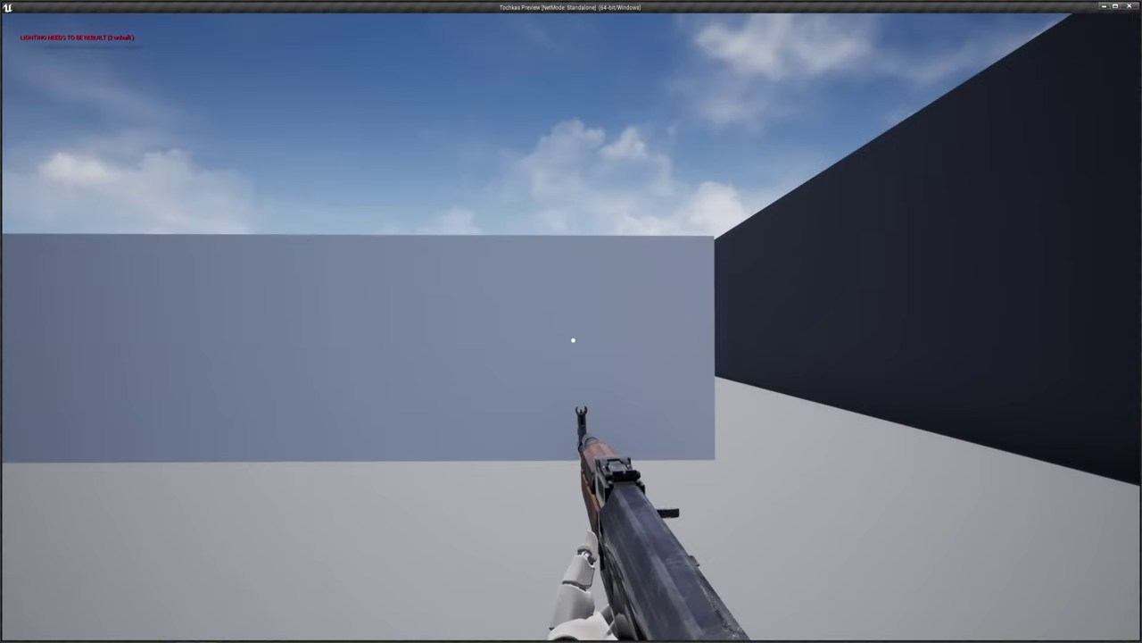
pyautogui.press('w')
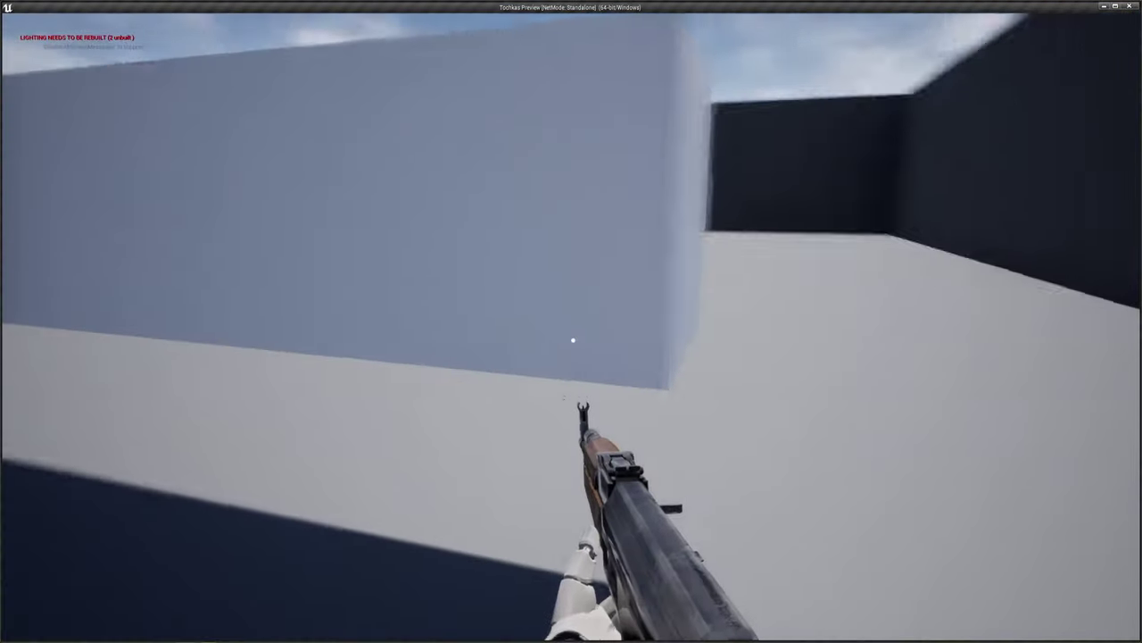
pyautogui.press('s')
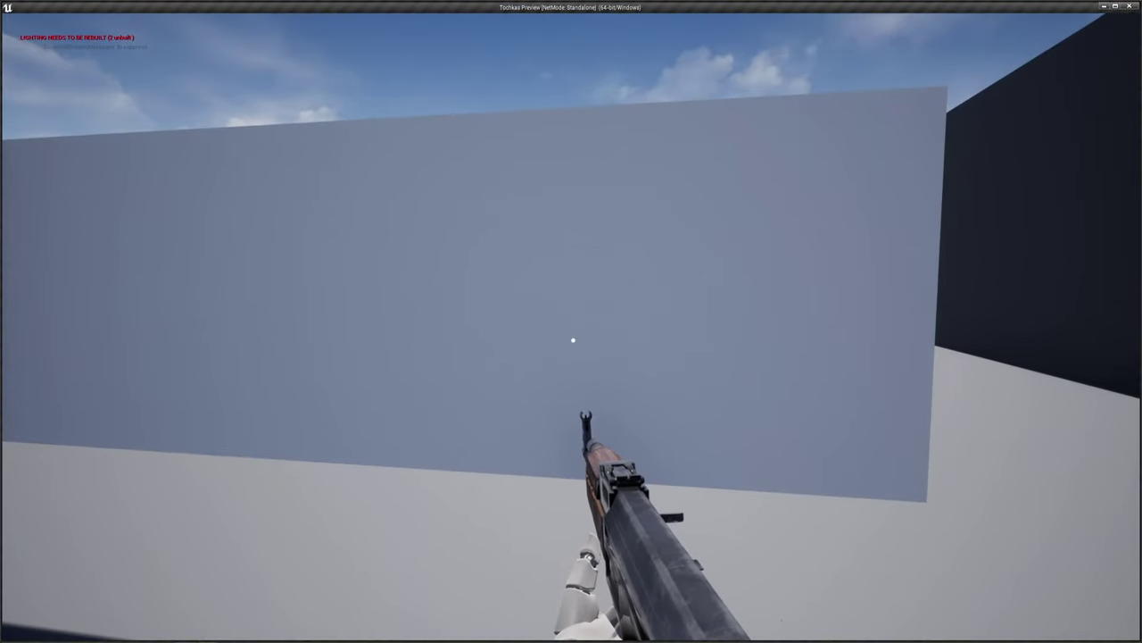
pyautogui.press('space')
pyautogui.press('w')
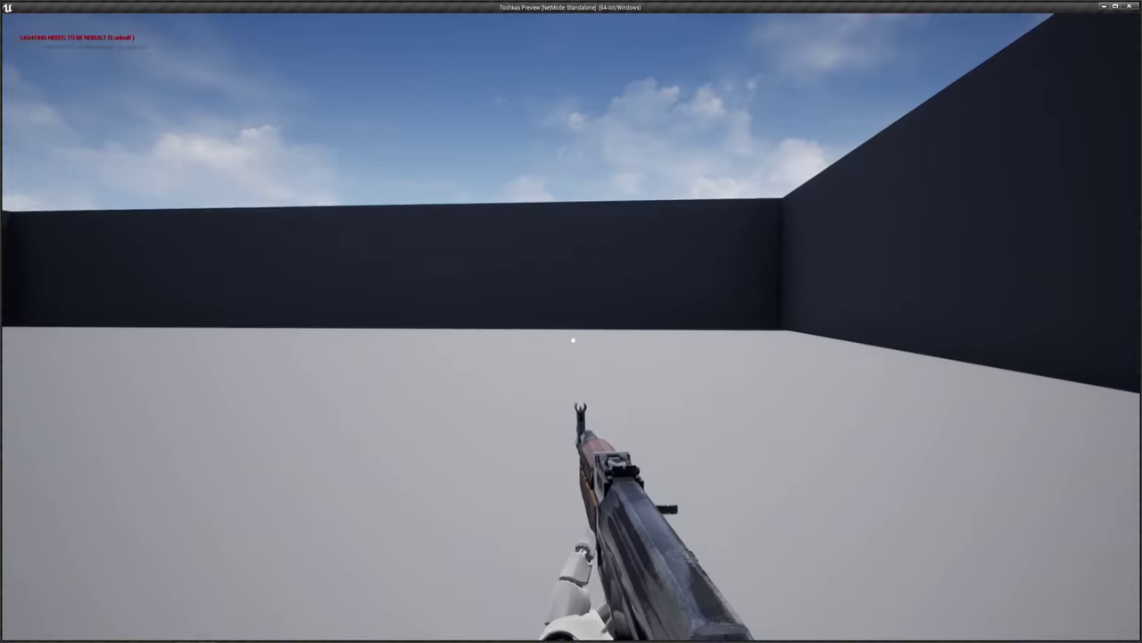
pyautogui.press('s')
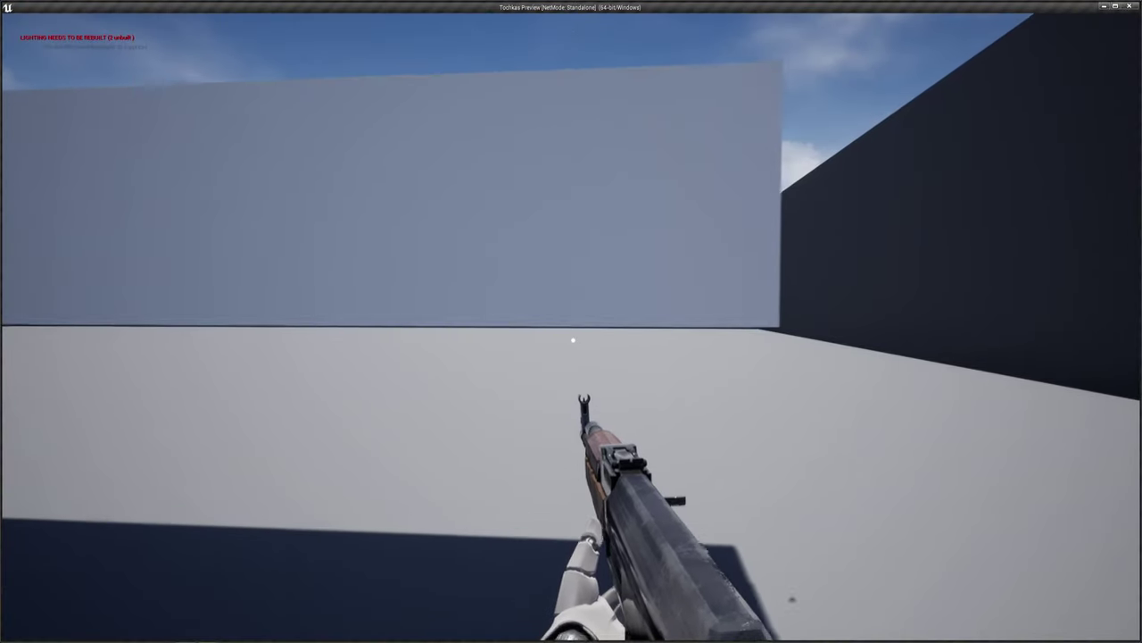
pyautogui.press('space')
pyautogui.press('space')
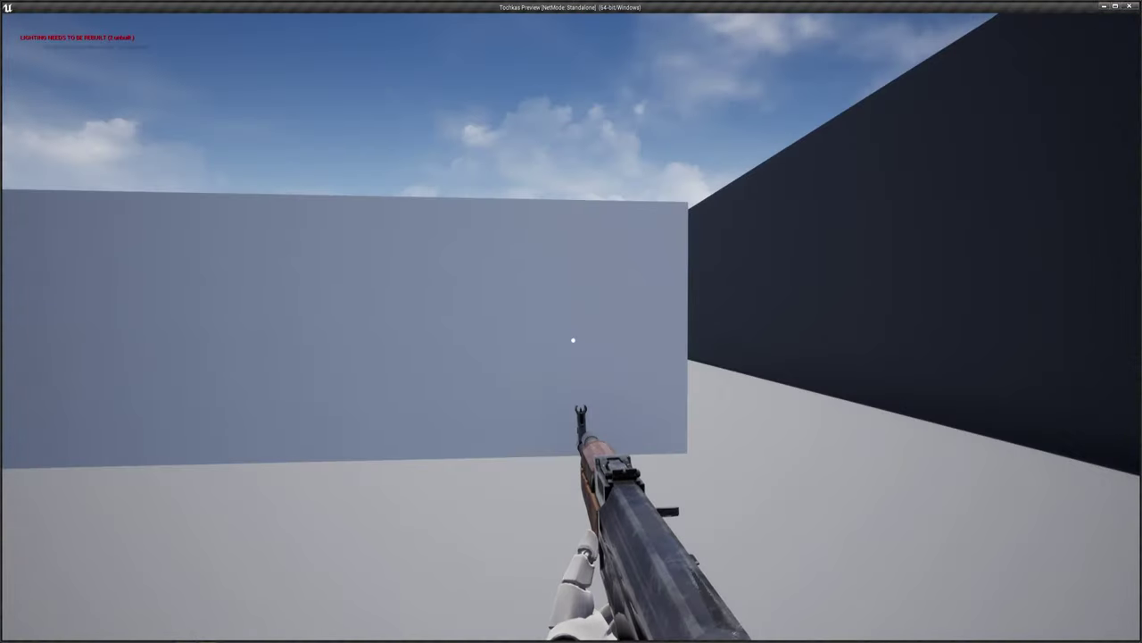
pyautogui.press('w')
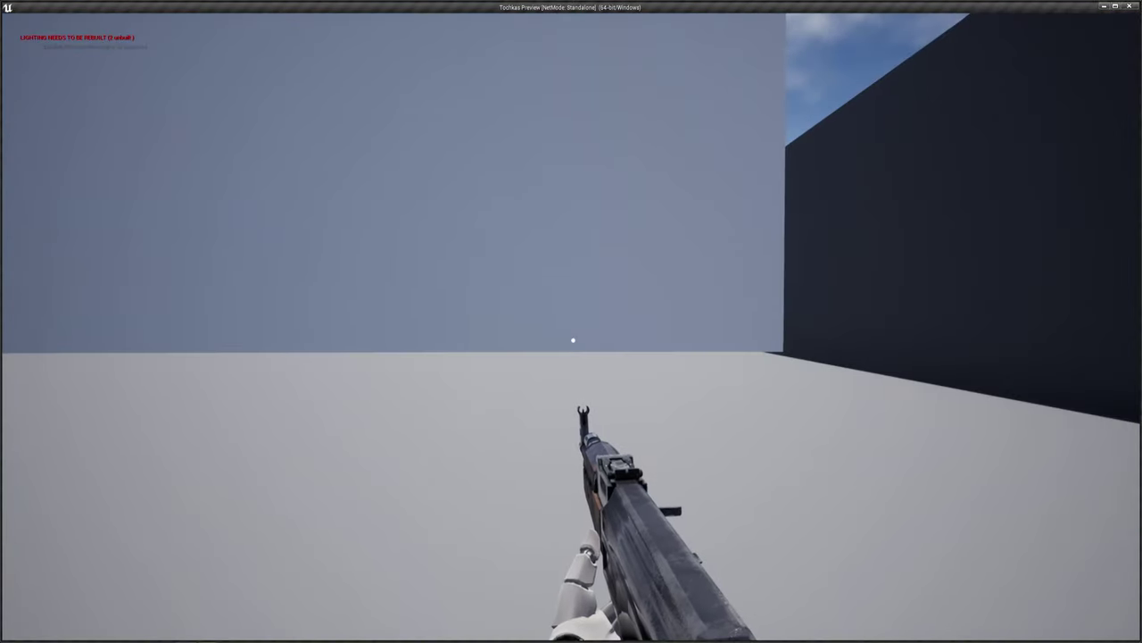
pyautogui.press('space')
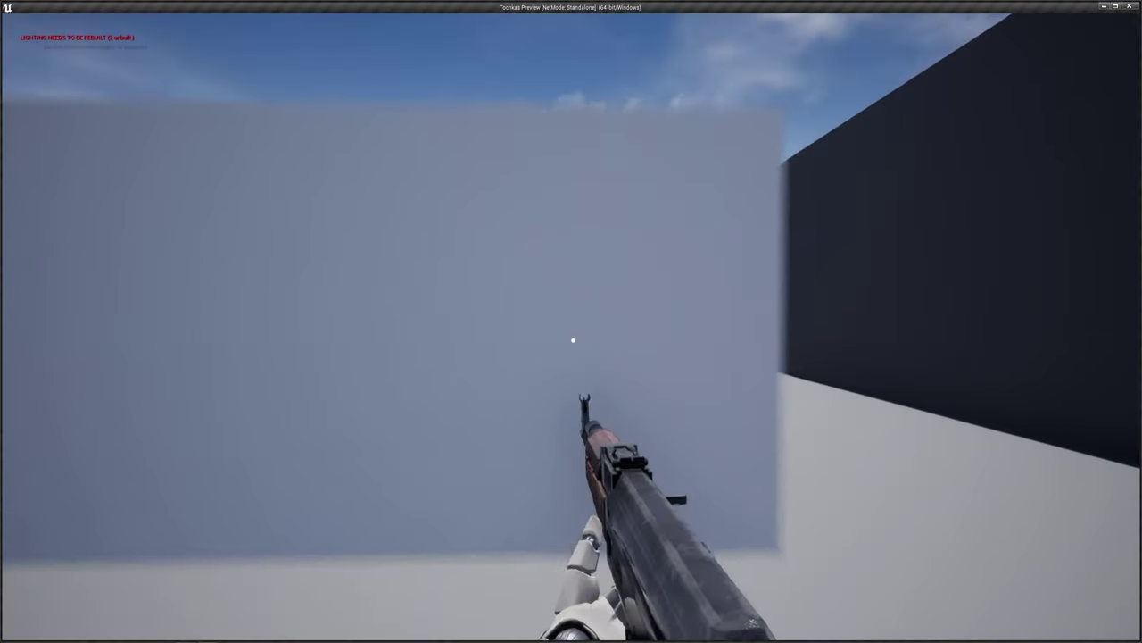
pyautogui.press('w')
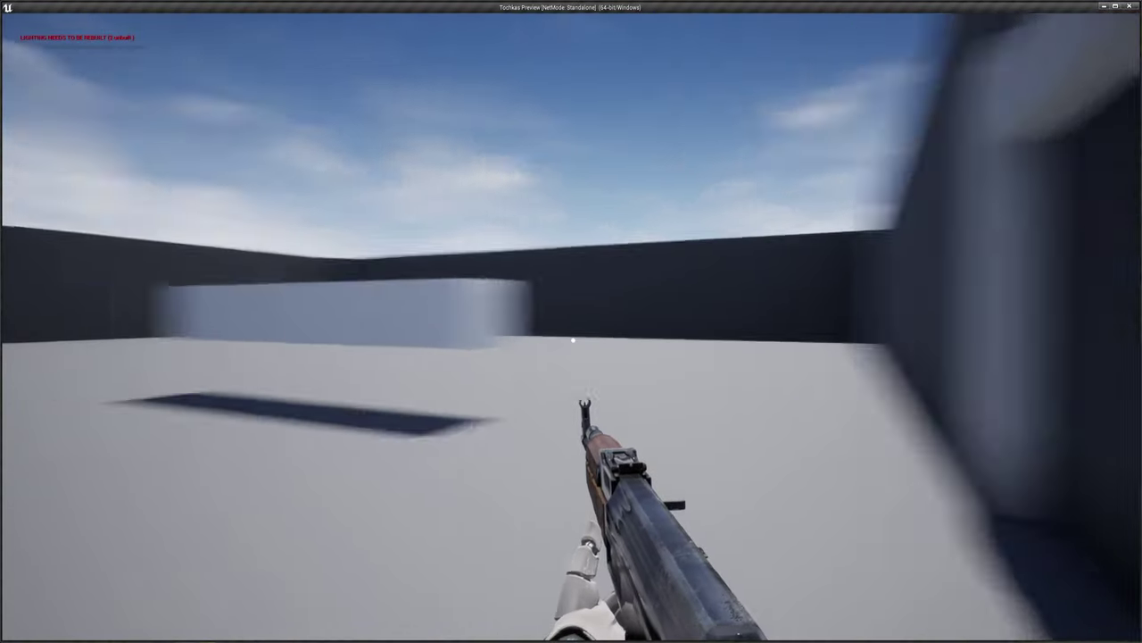
pyautogui.press('w')
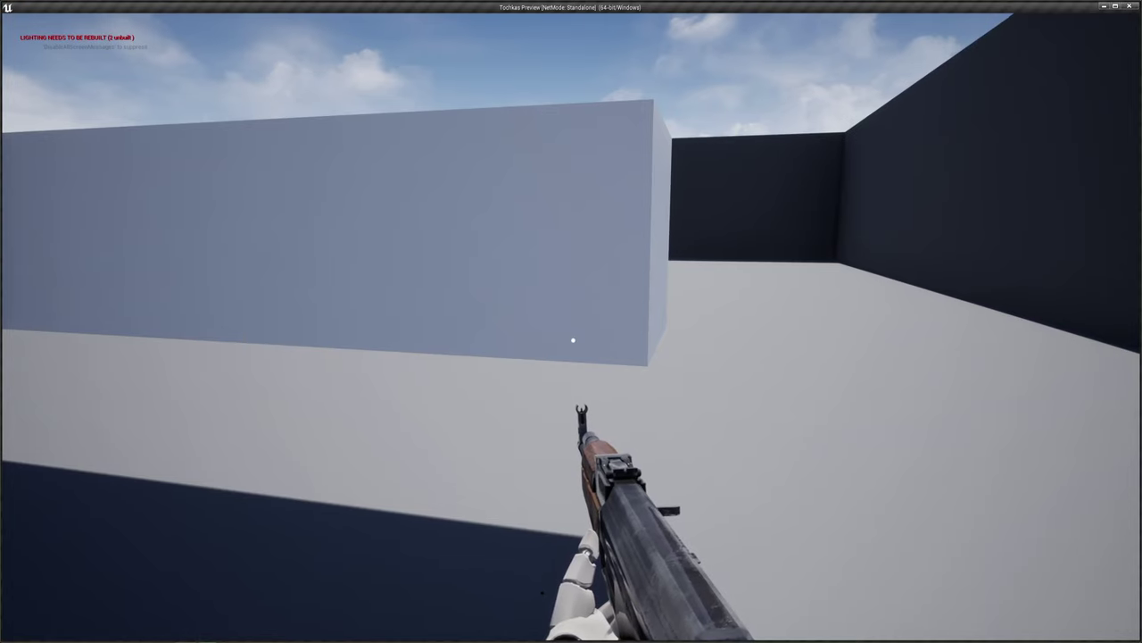
pyautogui.press('Escape')
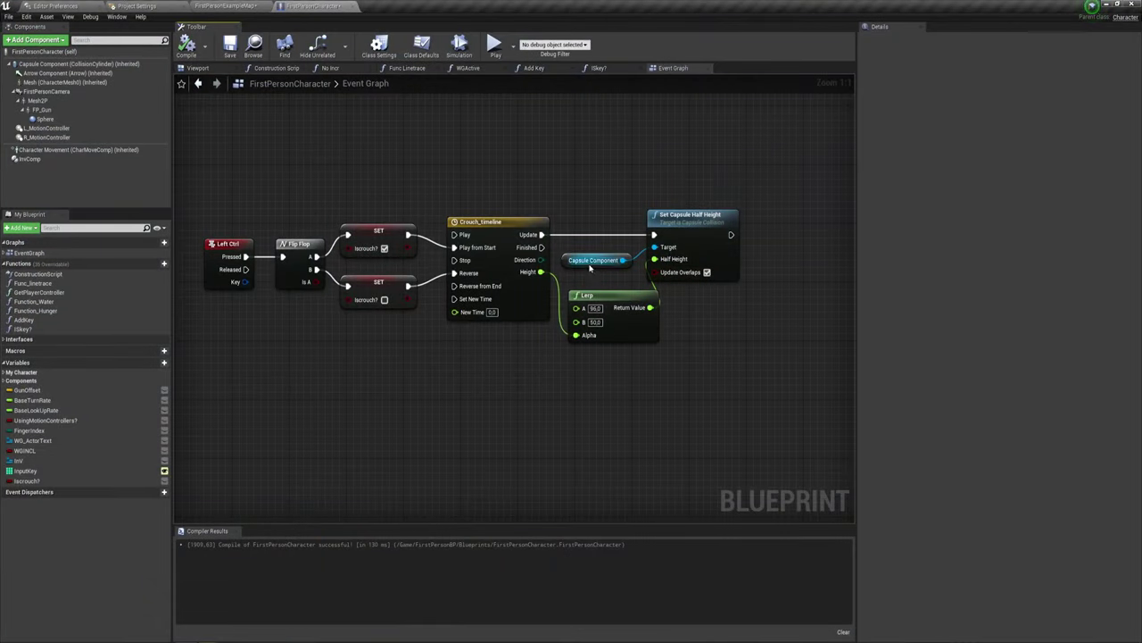
# Reframe the graph and run a second play-test near the dark building's doorway
pyautogui.moveTo(666, 361); pyautogui.dragTo(662, 360, button='right')
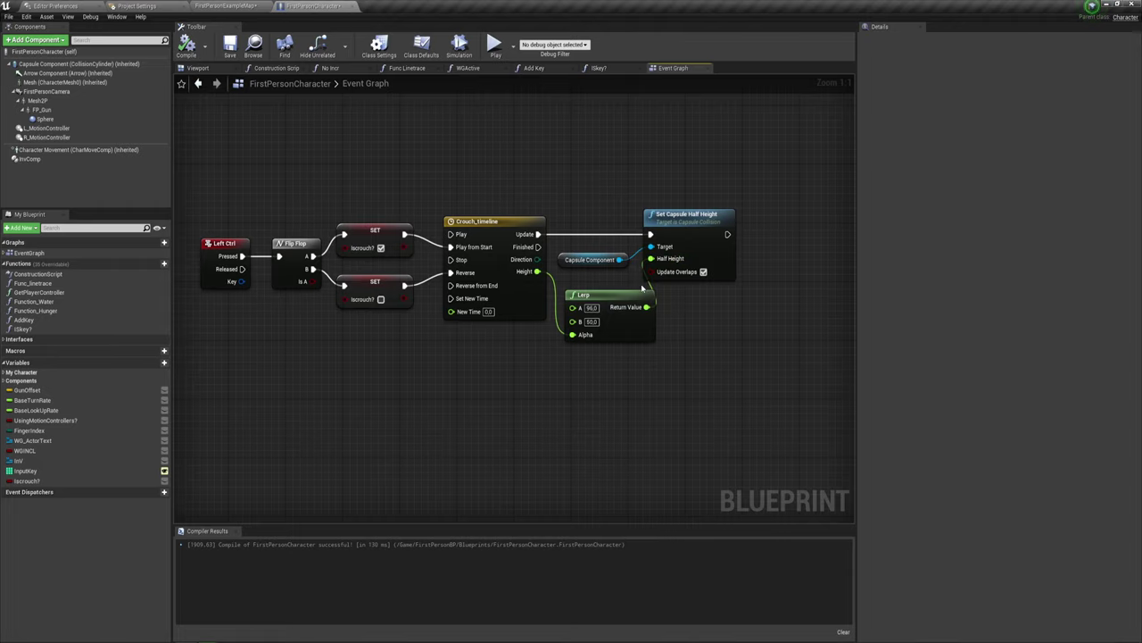
pyautogui.moveTo(675, 309); pyautogui.dragTo(616, 322, button='right')
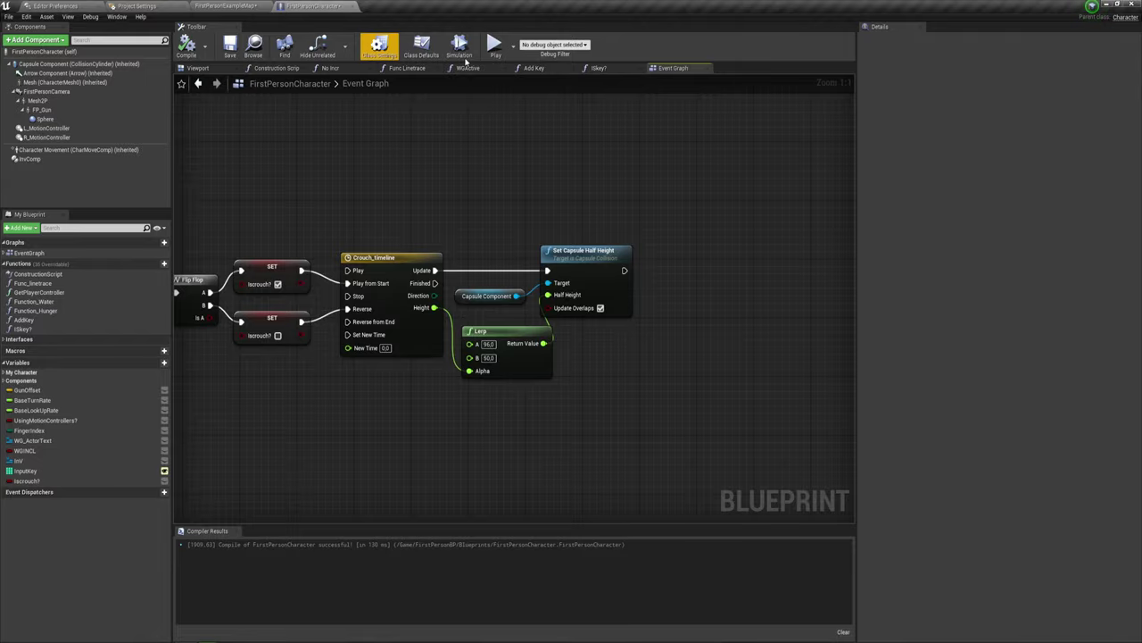
pyautogui.click(493, 44)
pyautogui.press('w')
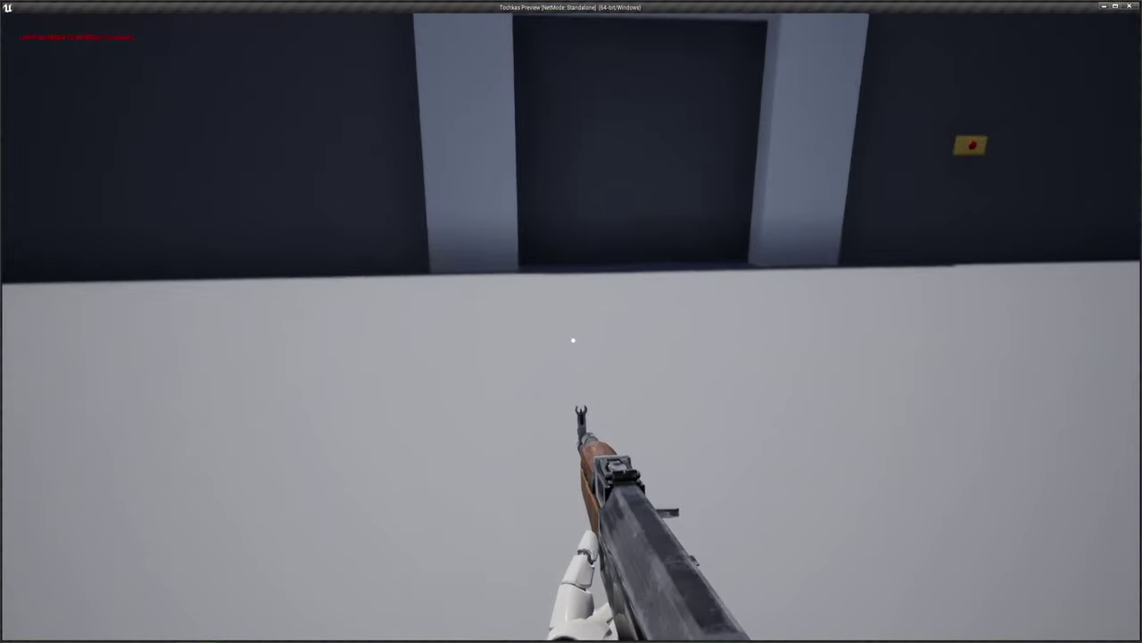
pyautogui.press('w')
pyautogui.press('s')
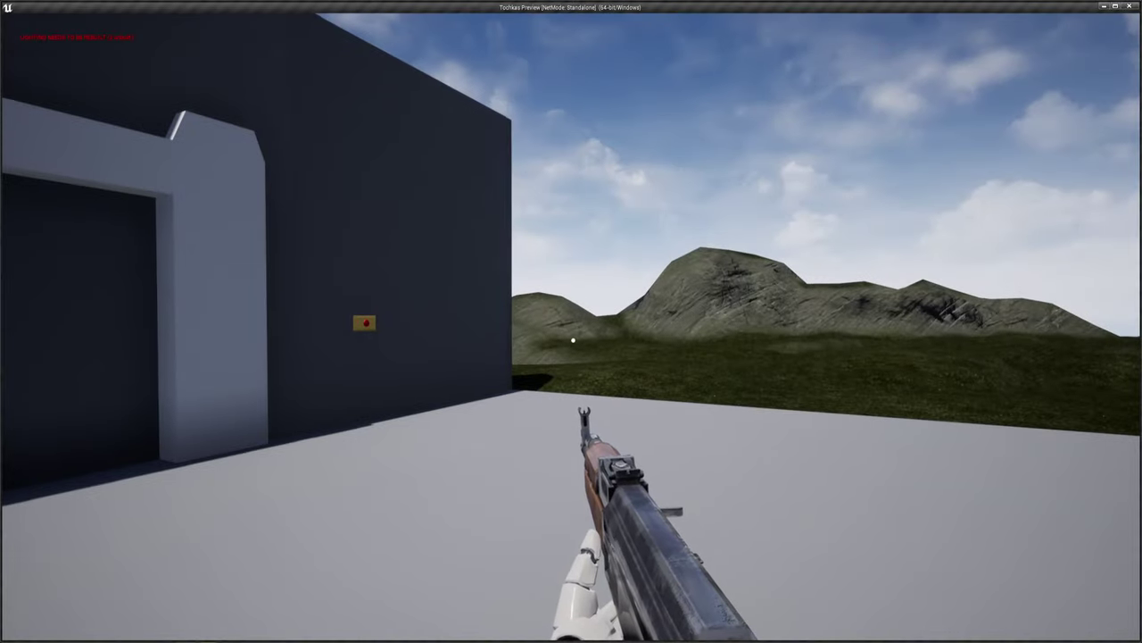
pyautogui.press('w')
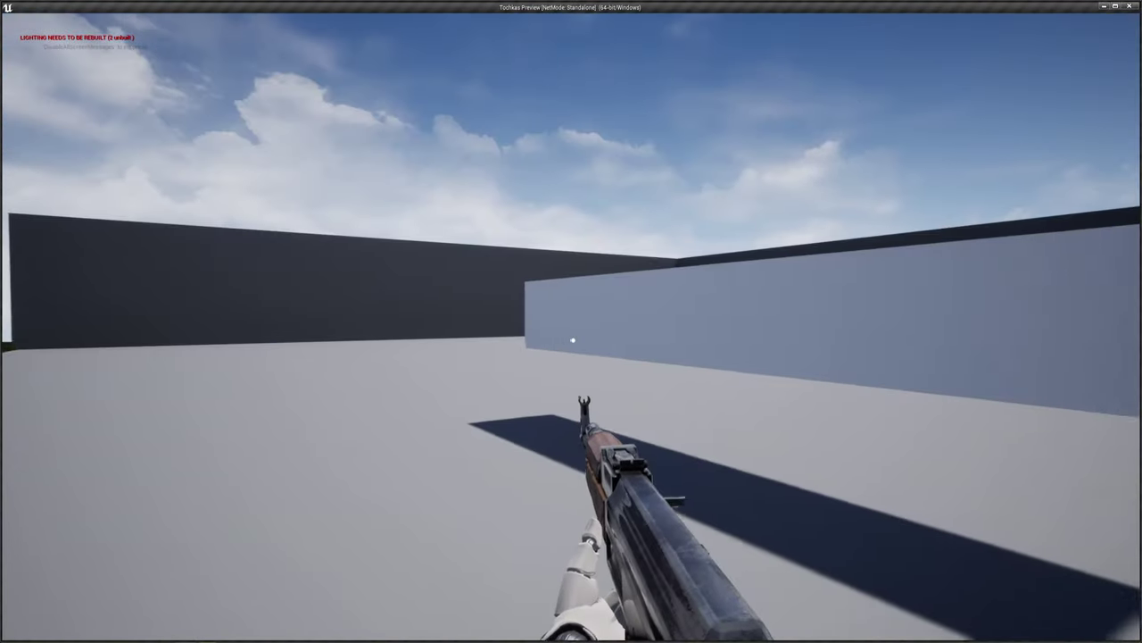
pyautogui.press('Escape')
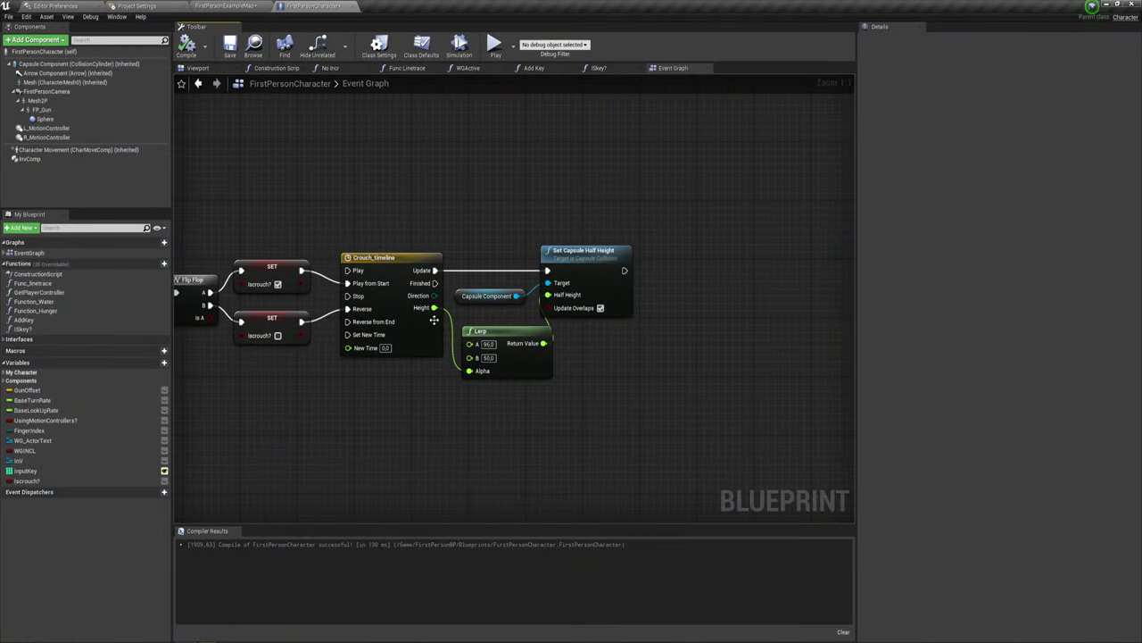
# Place an Iscrouch? getter in the graph and add a Branch node
pyautogui.moveTo(626, 326)
pyautogui.mouseDown(button='right')
pyautogui.moveTo(621, 342)
pyautogui.moveTo(634, 336)
pyautogui.mouseUp(button='right')
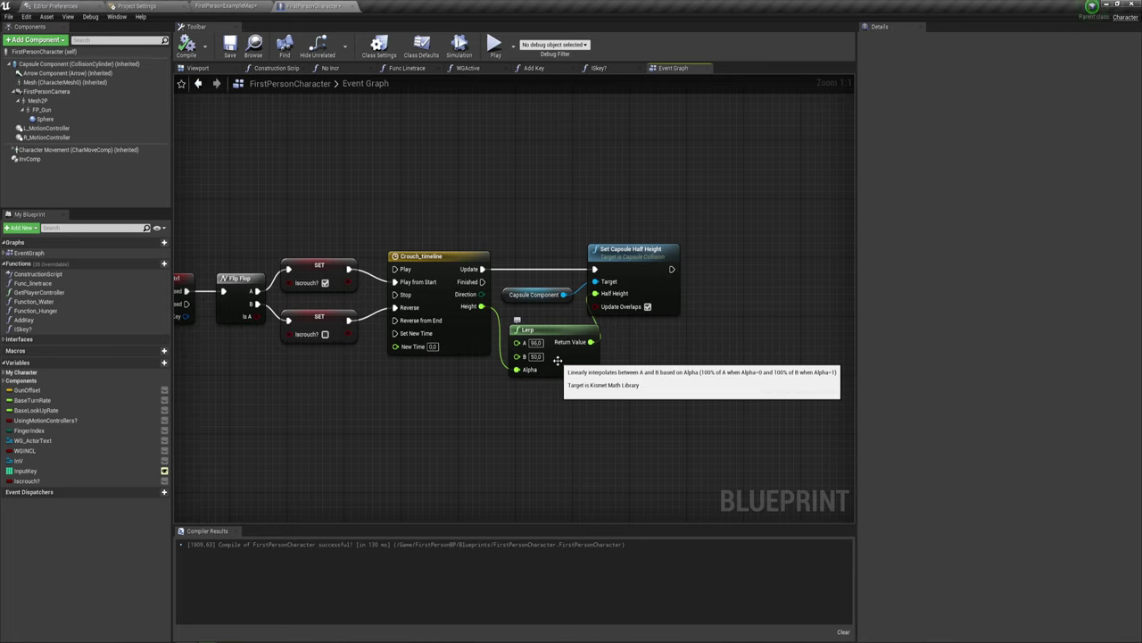
pyautogui.moveTo(557, 360); pyautogui.dragTo(404, 349, button='right')
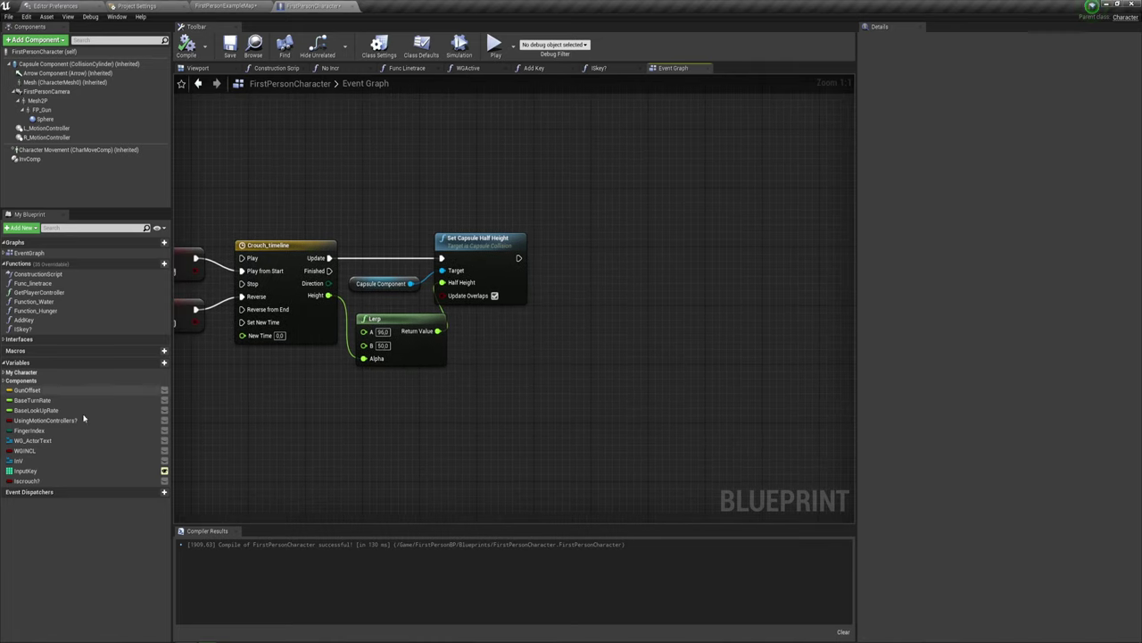
pyautogui.moveTo(26, 480)
pyautogui.mouseDown()
pyautogui.moveTo(545, 319)
pyautogui.moveTo(578, 256)
pyautogui.mouseUp()
pyautogui.write('bra')
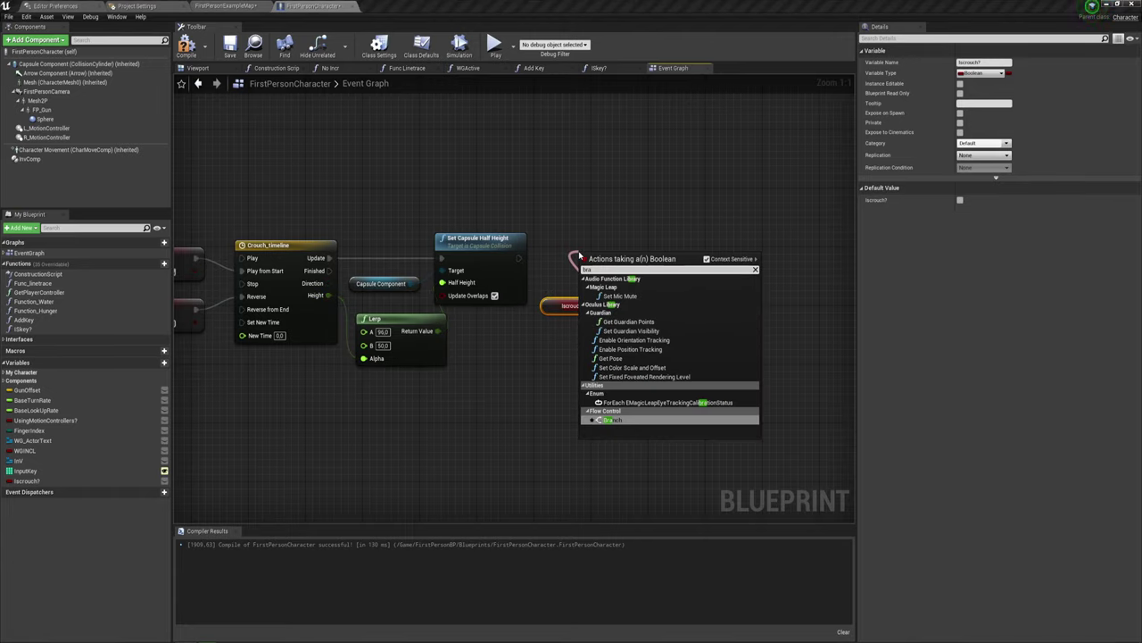
pyautogui.press('Return')
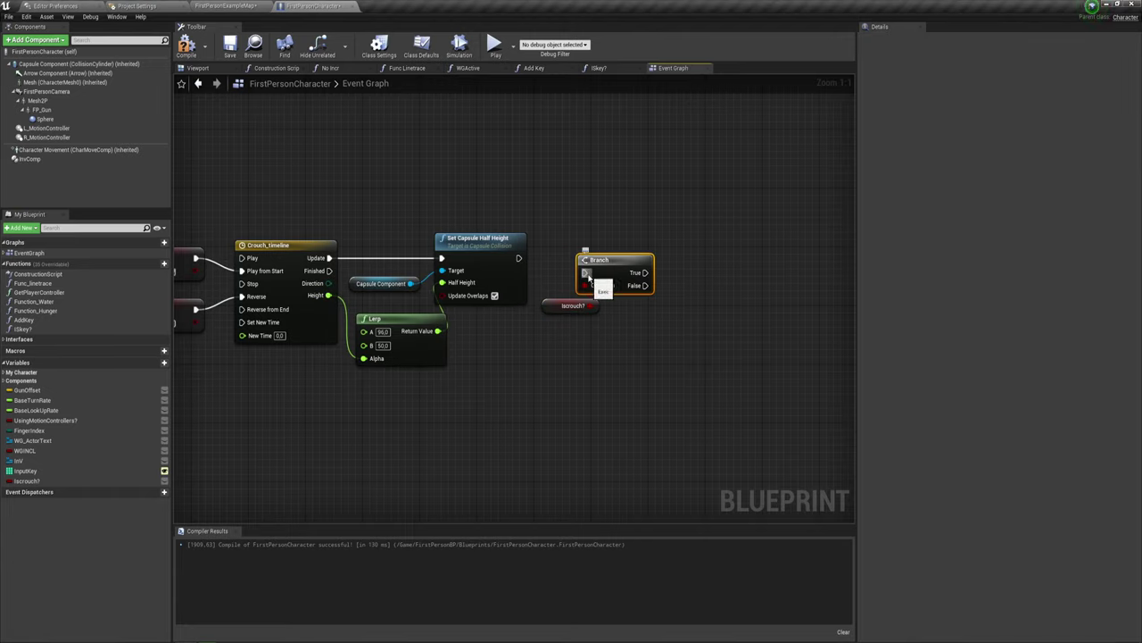
# Wire Set Capsule Half Height into the Branch and position the Iscrouch? getter beneath it
pyautogui.moveTo(585, 273)
pyautogui.mouseDown()
pyautogui.moveTo(518, 258)
pyautogui.moveTo(593, 254)
pyautogui.mouseUp()
pyautogui.press('q')
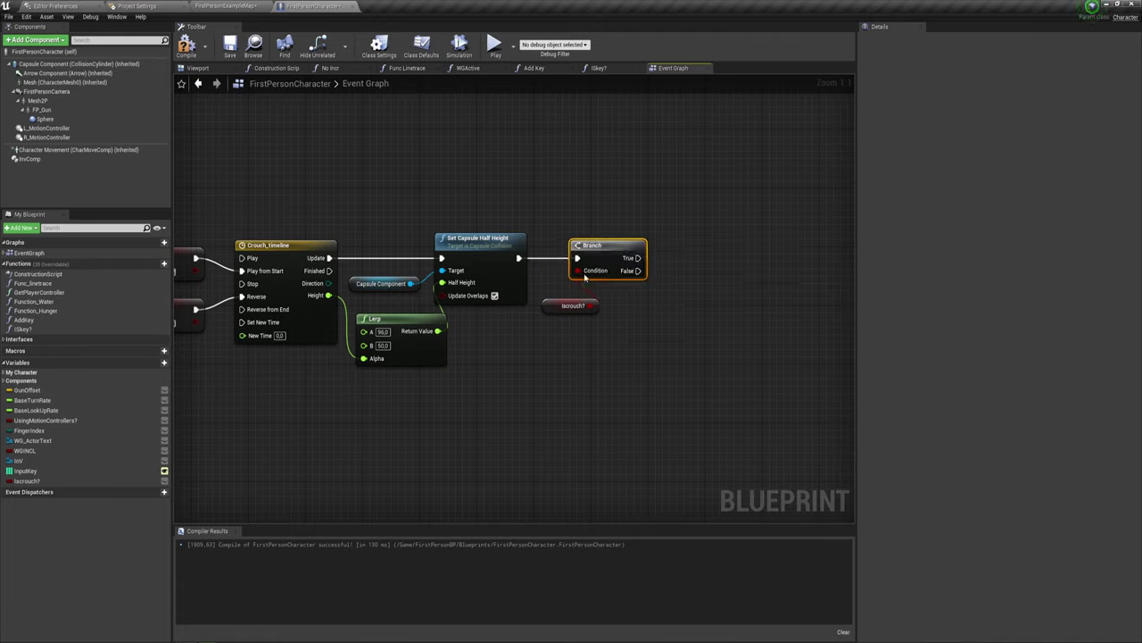
pyautogui.moveTo(550, 301); pyautogui.dragTo(549, 293)
pyautogui.click(571, 297)
pyautogui.keyDown('shift'); pyautogui.click(598, 248); pyautogui.keyUp('shift')
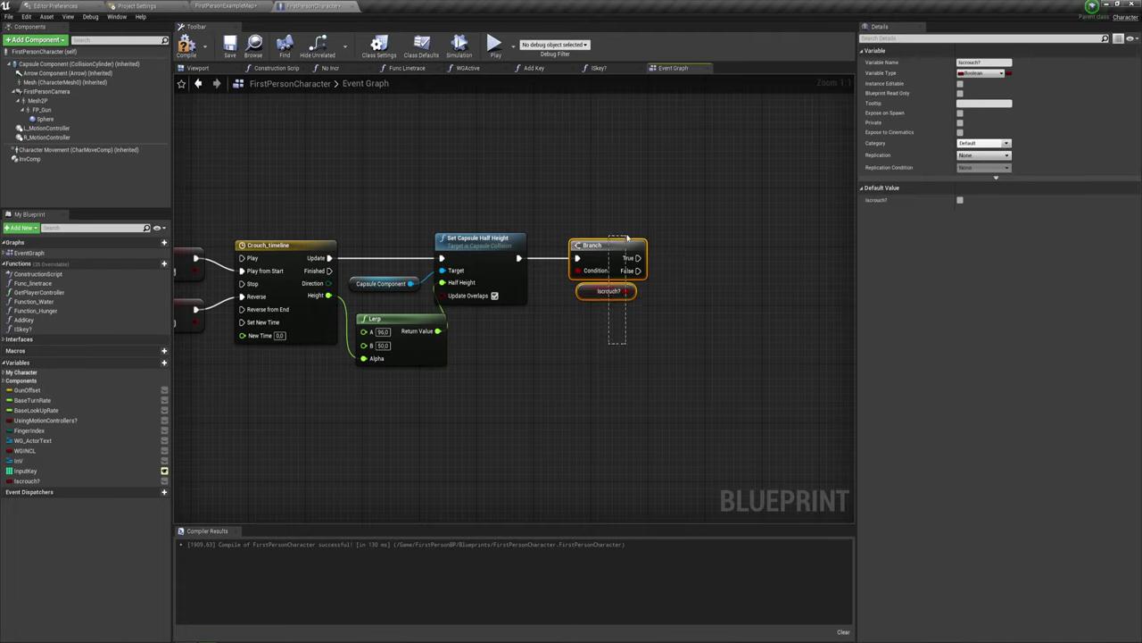
pyautogui.moveTo(617, 329); pyautogui.dragTo(534, 397, button='right')
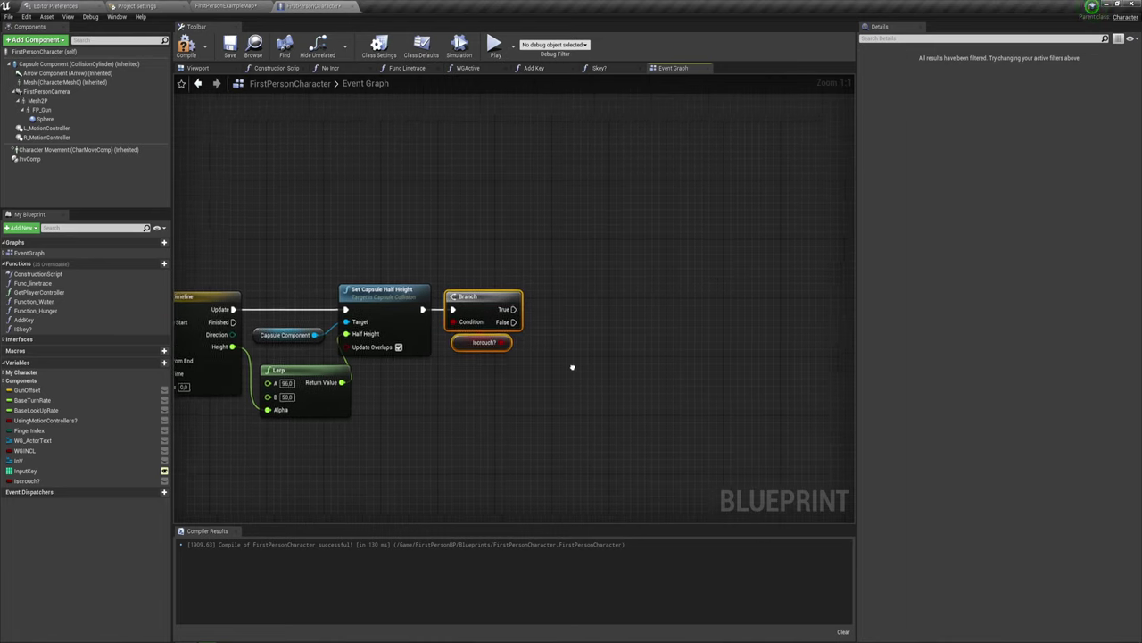
pyautogui.moveTo(547, 338); pyautogui.dragTo(563, 346, button='right')
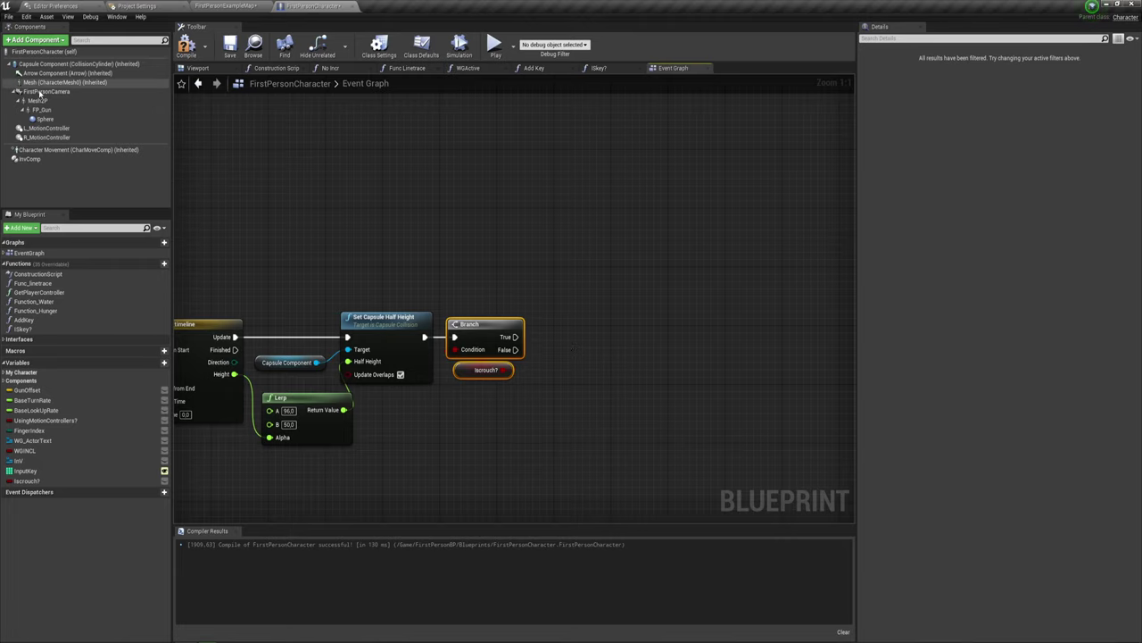
# Add a First Person Camera reference with a SetRelativeLocation node driven by the Branch's True output
pyautogui.moveTo(39, 93); pyautogui.dragTo(471, 259)
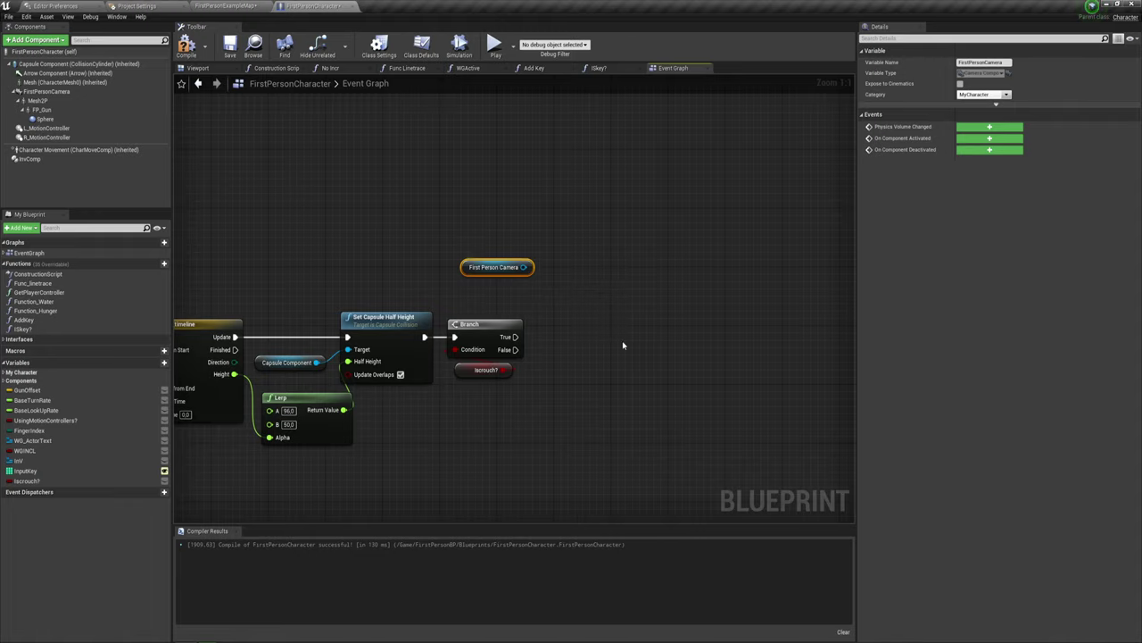
pyautogui.moveTo(594, 323); pyautogui.dragTo(624, 343, button='right')
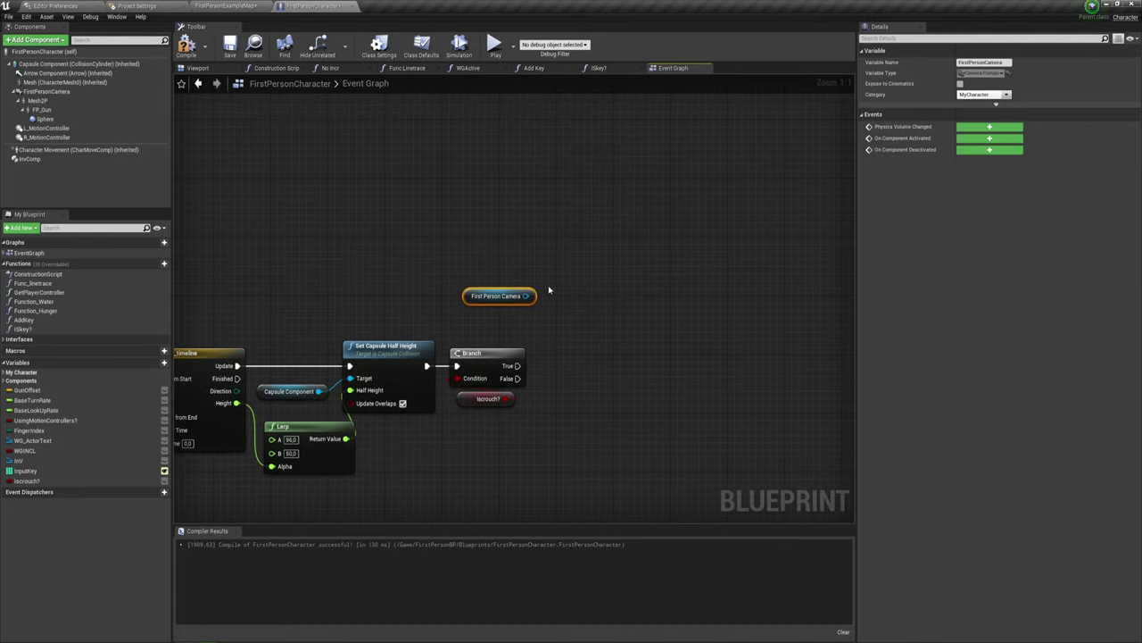
pyautogui.moveTo(527, 296); pyautogui.dragTo(581, 202)
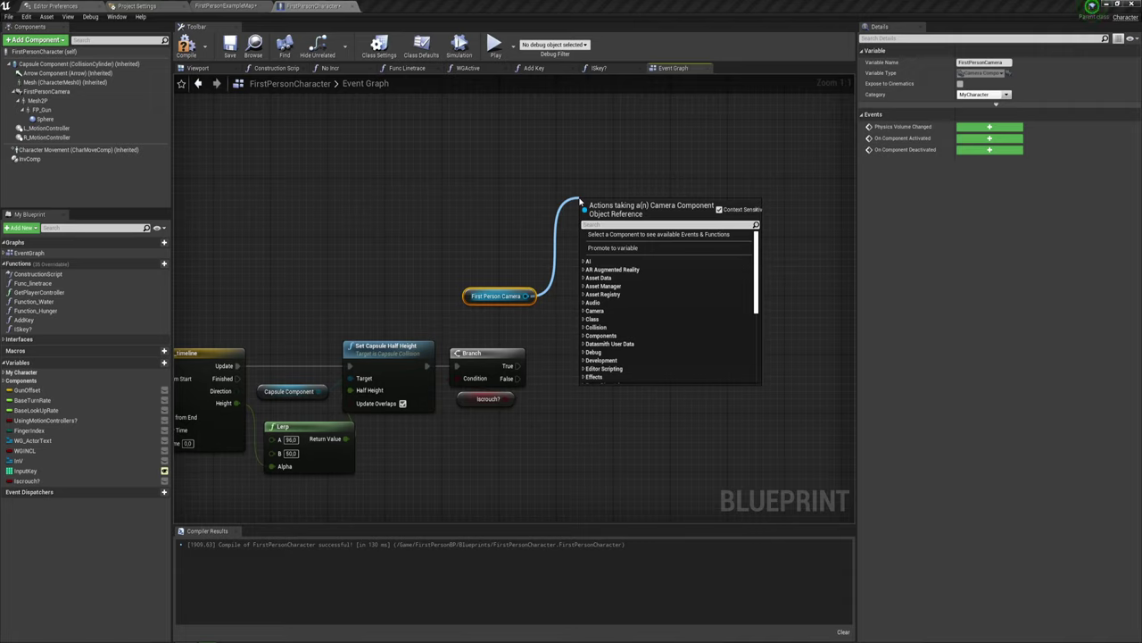
pyautogui.write('set')
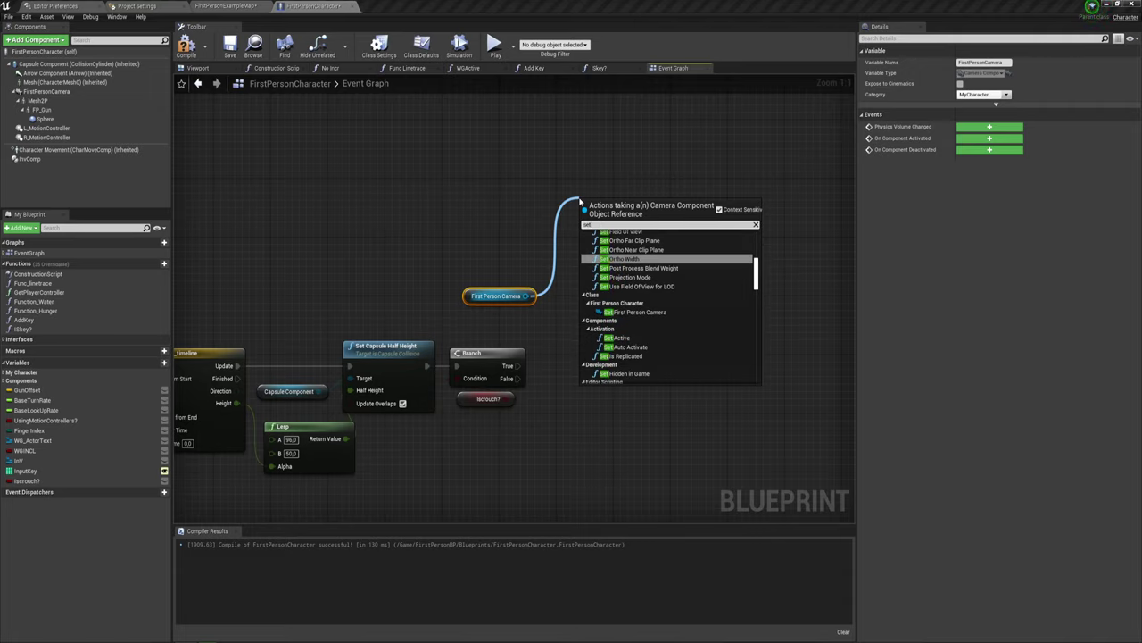
pyautogui.write(' rela')
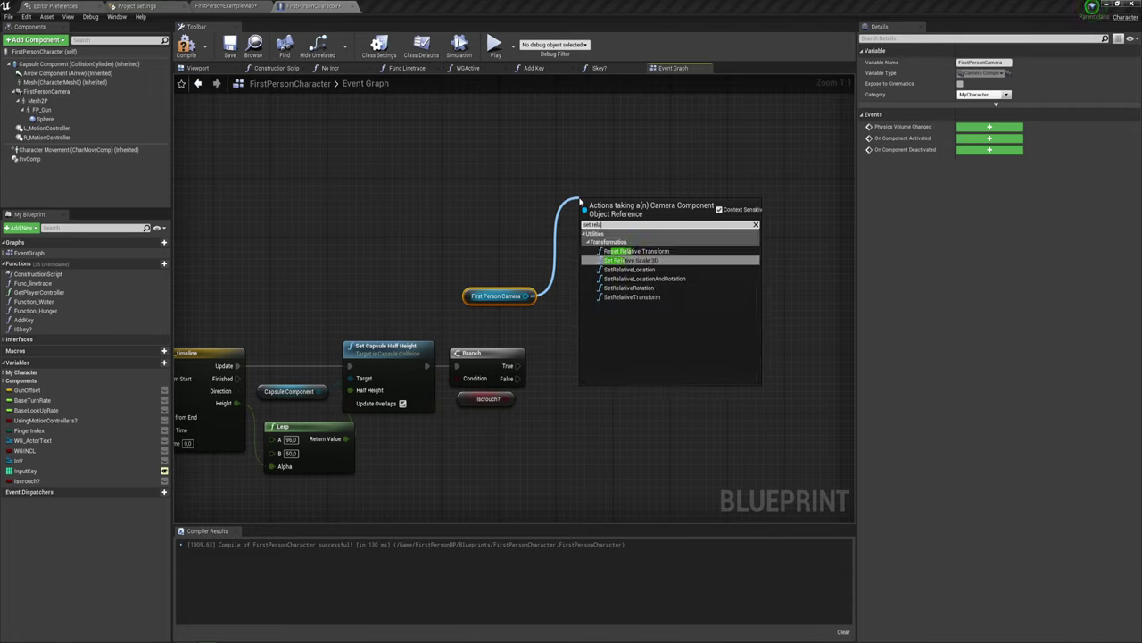
pyautogui.click(650, 270)
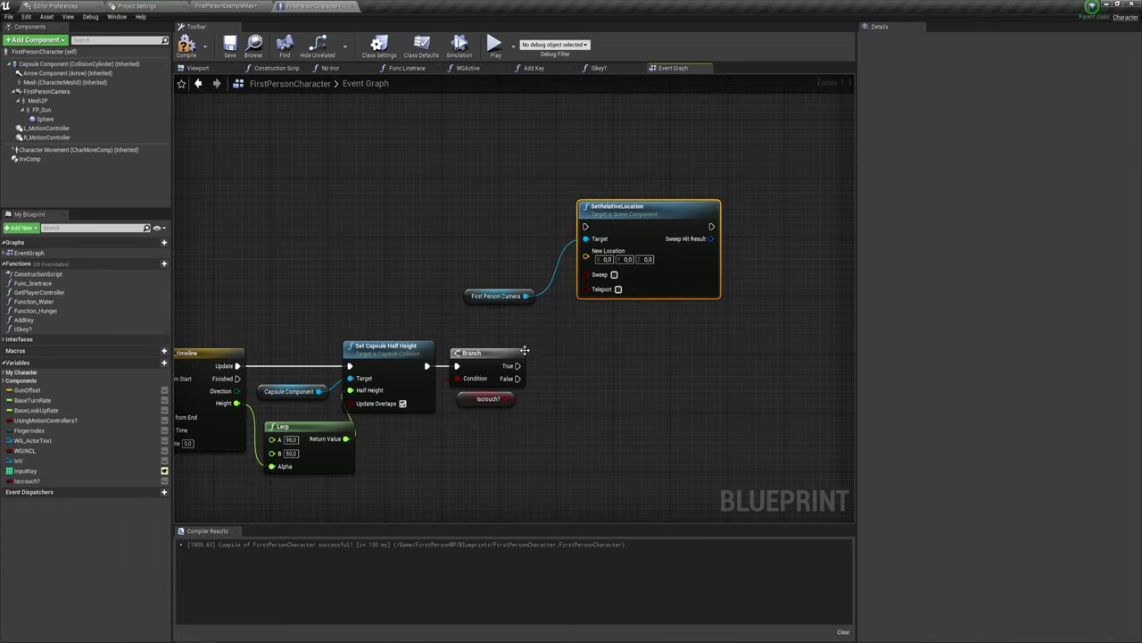
pyautogui.moveTo(517, 366); pyautogui.dragTo(586, 227)
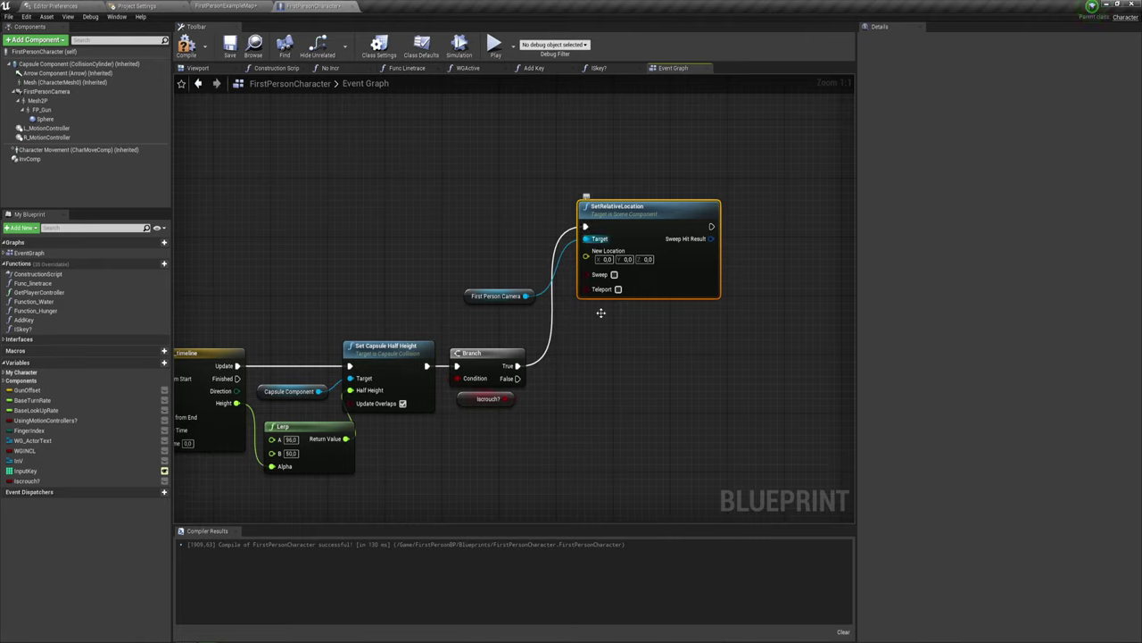
# Duplicate SetRelativeLocation, run it from Branch False targeting First Person Camera, and arrange the nodes
pyautogui.hotkey('ctrl', 'w')
pyautogui.moveTo(613, 432); pyautogui.dragTo(520, 382)
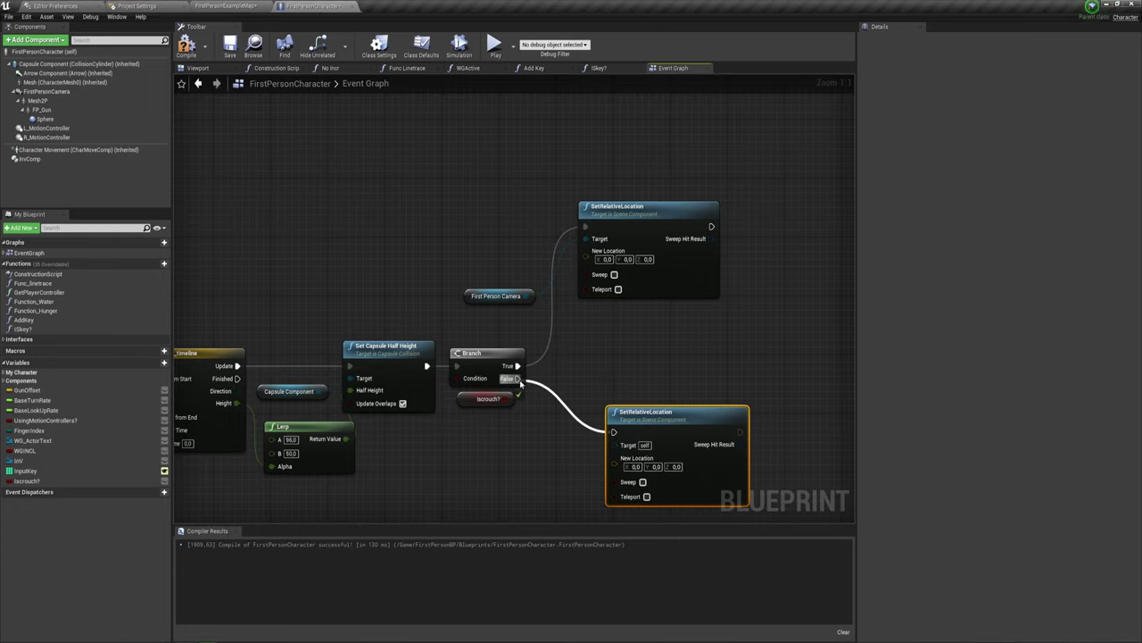
pyautogui.moveTo(526, 295); pyautogui.dragTo(614, 445)
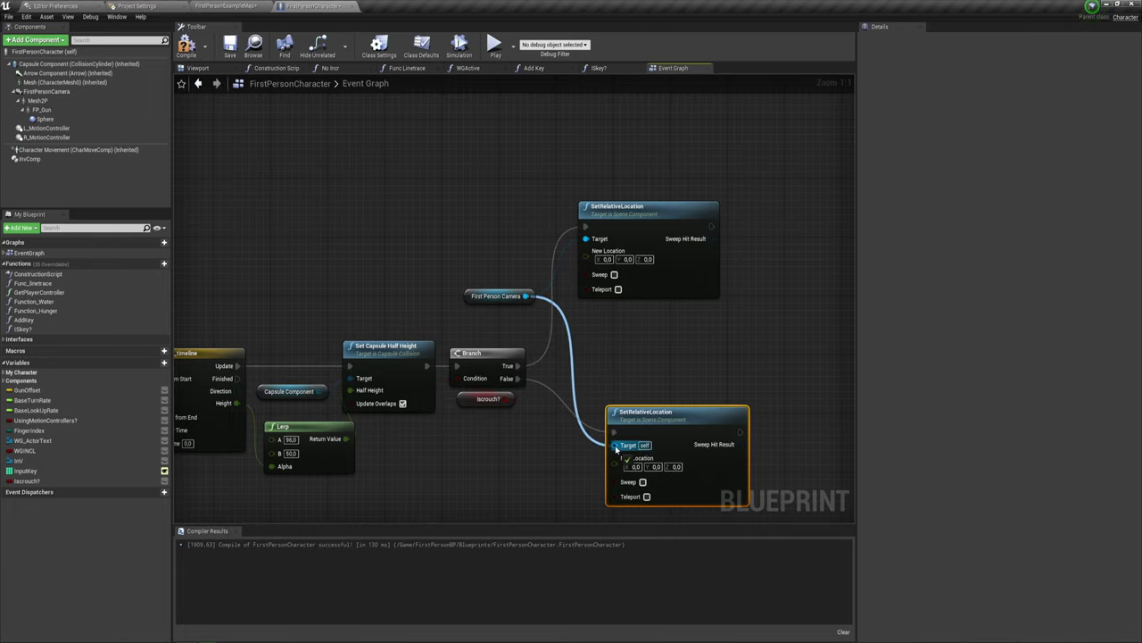
pyautogui.moveTo(580, 314); pyautogui.dragTo(608, 358, button='right')
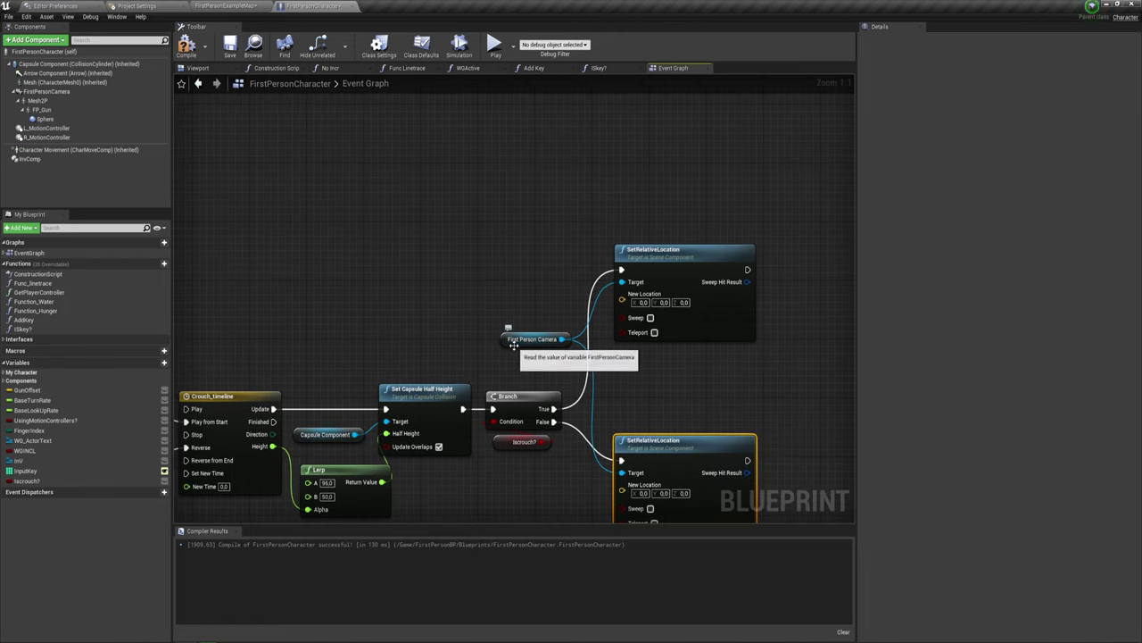
pyautogui.moveTo(513, 343); pyautogui.dragTo(649, 401)
pyautogui.moveTo(644, 405); pyautogui.dragTo(610, 339, button='right')
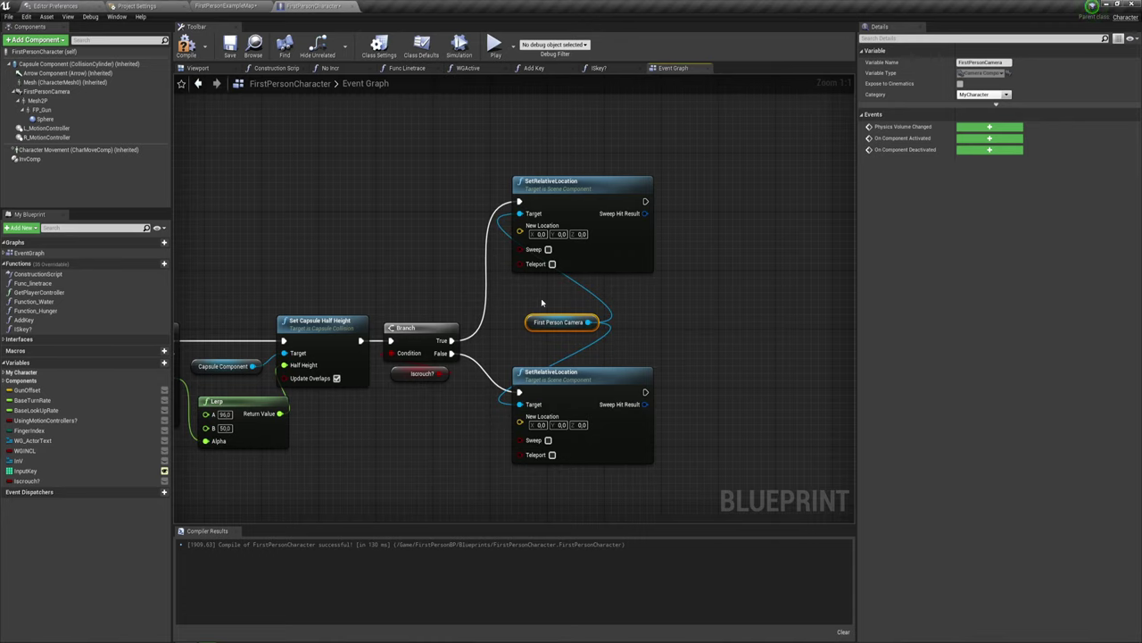
pyautogui.moveTo(554, 327); pyautogui.dragTo(534, 327)
pyautogui.moveTo(396, 241)
pyautogui.mouseDown(button='right')
pyautogui.moveTo(535, 288)
pyautogui.moveTo(541, 280)
pyautogui.mouseUp(button='right')
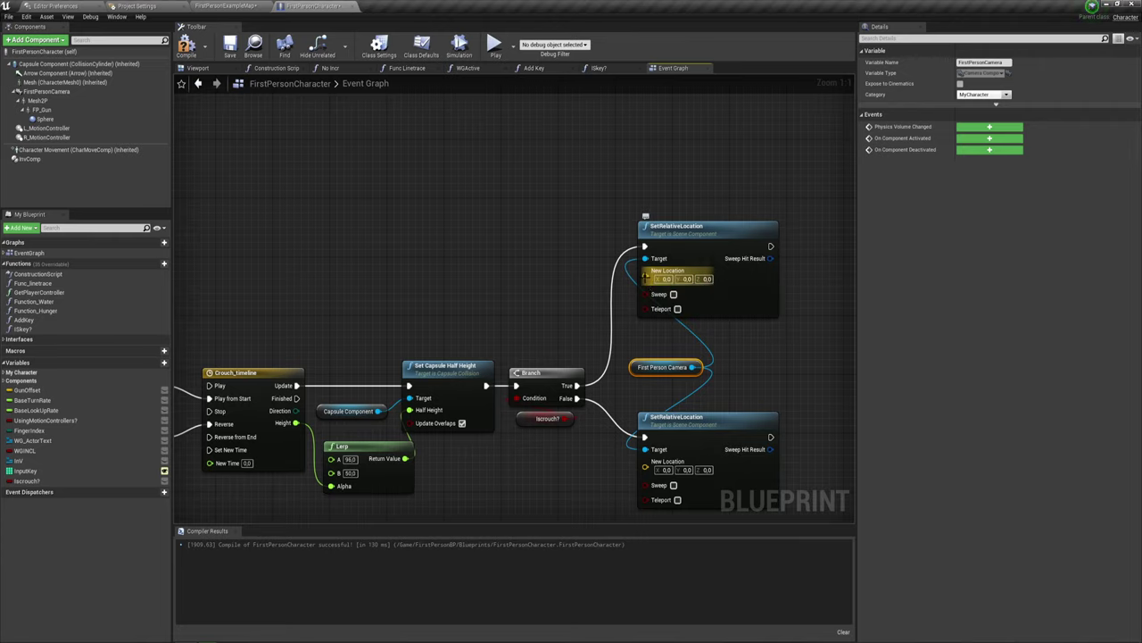
# Add a VInterp To node feeding the upper SetRelativeLocation's New Location
pyautogui.moveTo(645, 278); pyautogui.dragTo(499, 200)
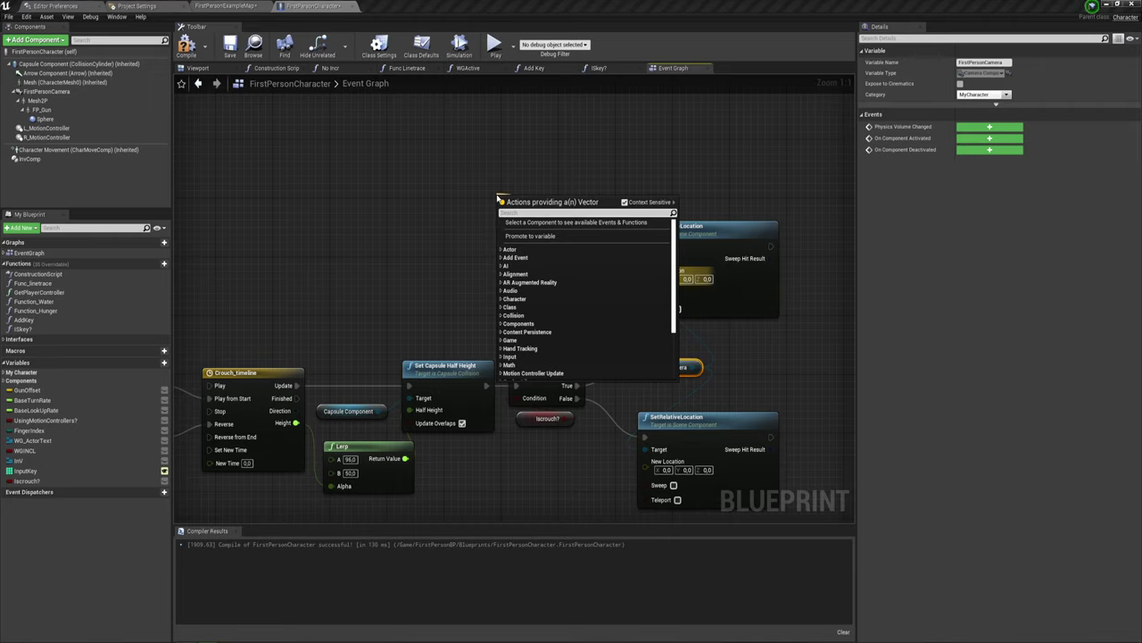
pyautogui.write('vi')
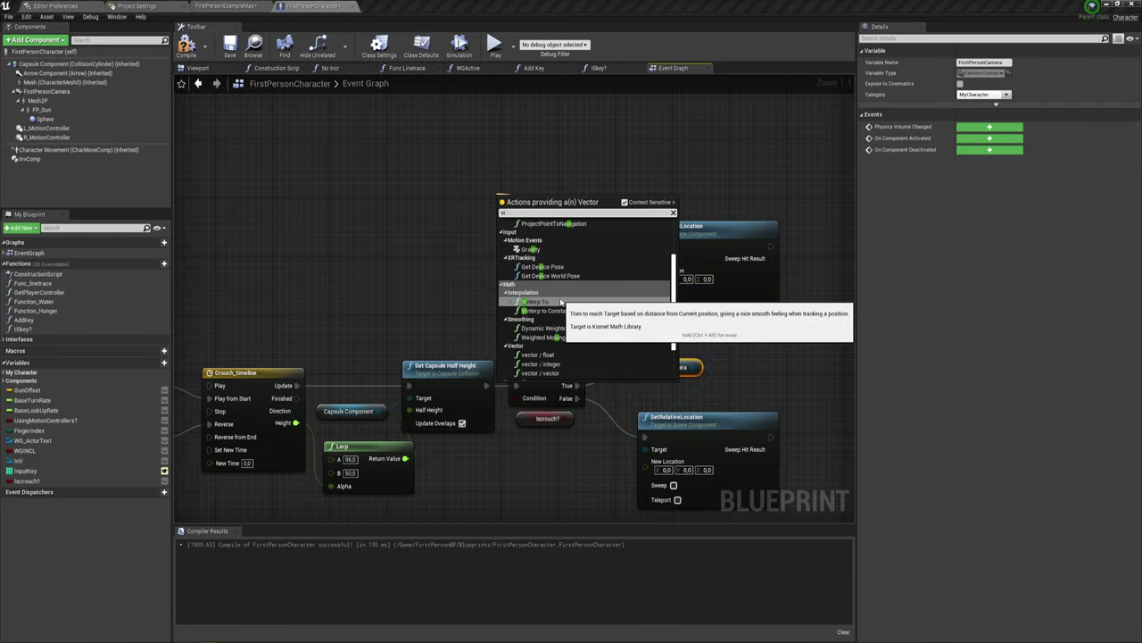
pyautogui.click(532, 303)
pyautogui.moveTo(563, 200); pyautogui.dragTo(536, 193)
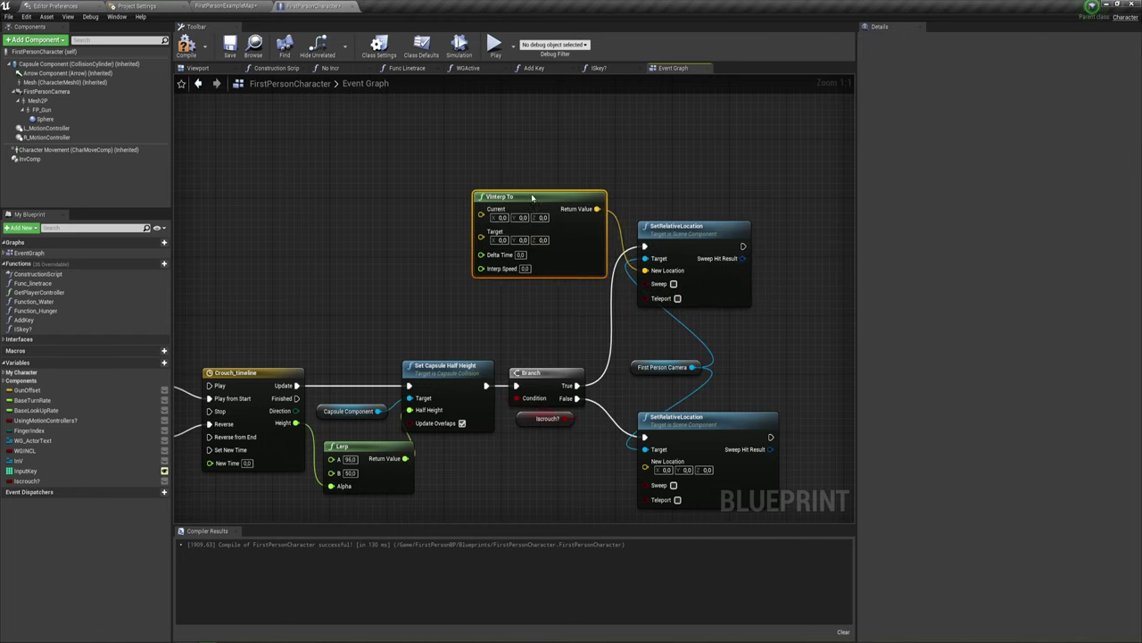
pyautogui.moveTo(378, 244); pyautogui.dragTo(418, 251, button='right')
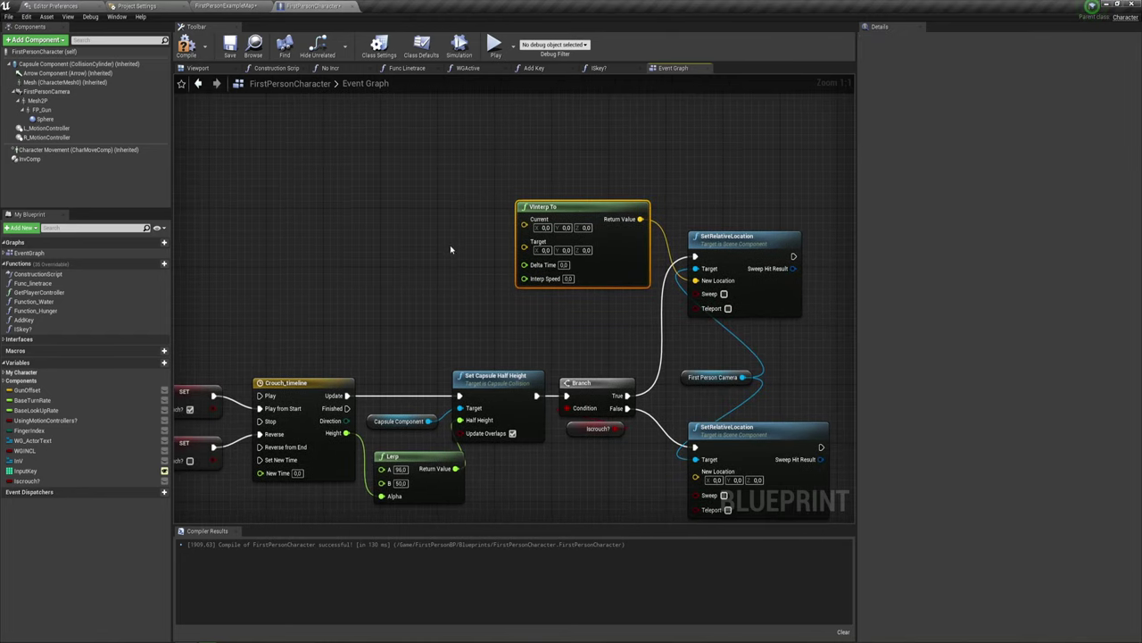
pyautogui.moveTo(455, 264); pyautogui.dragTo(474, 261, button='right')
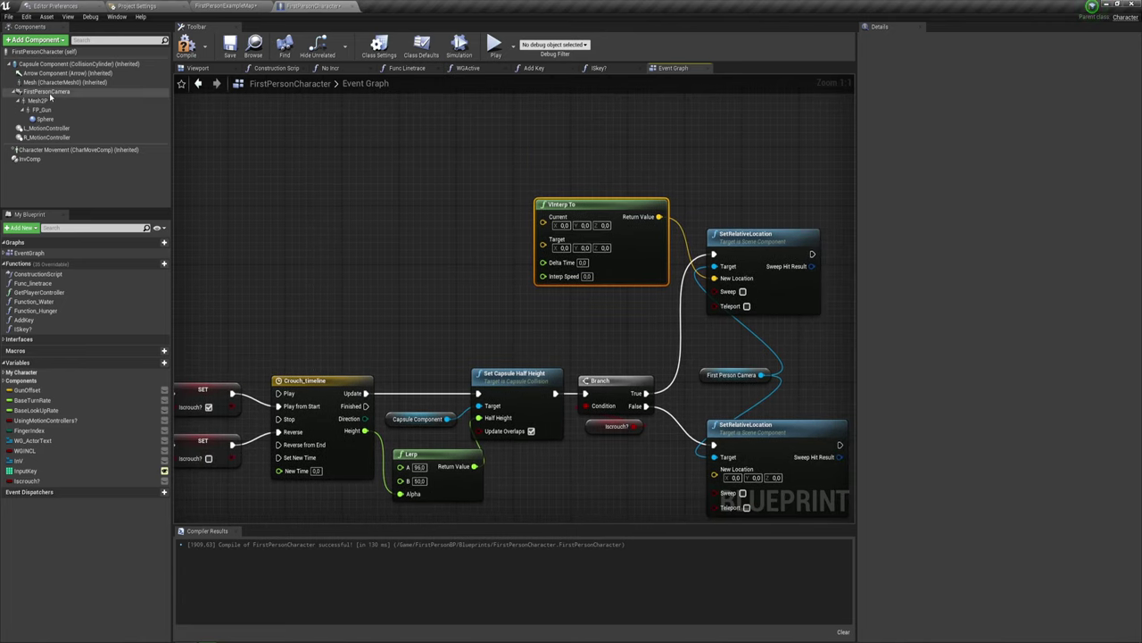
# Place a second First Person Camera reference above the graph
pyautogui.moveTo(47, 92); pyautogui.dragTo(306, 207)
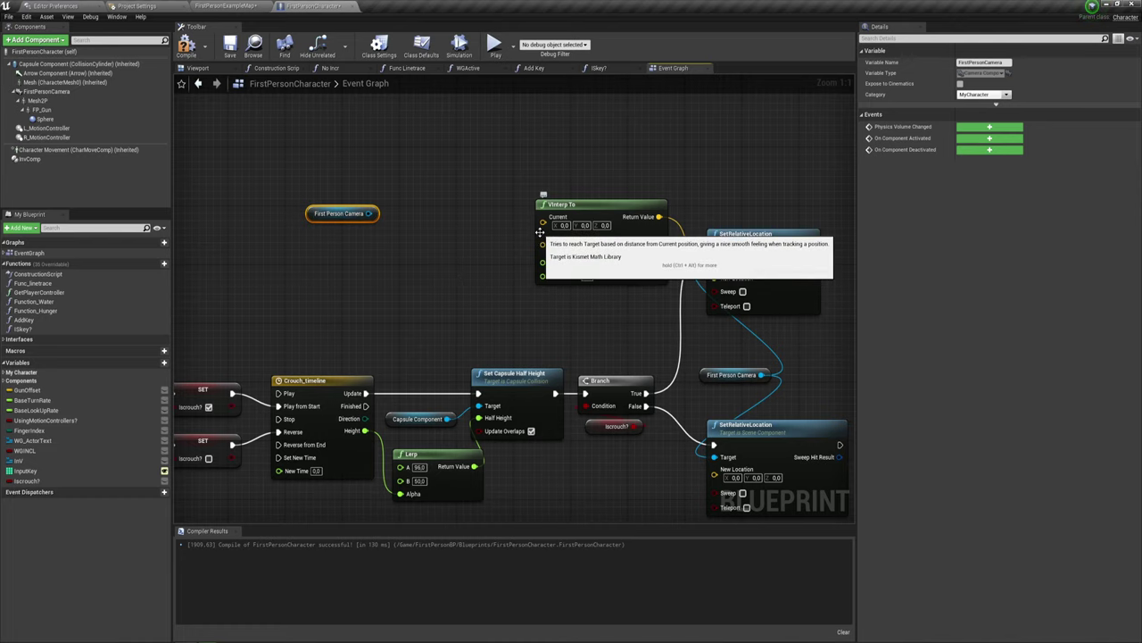
pyautogui.moveTo(423, 244); pyautogui.dragTo(442, 249, button='right')
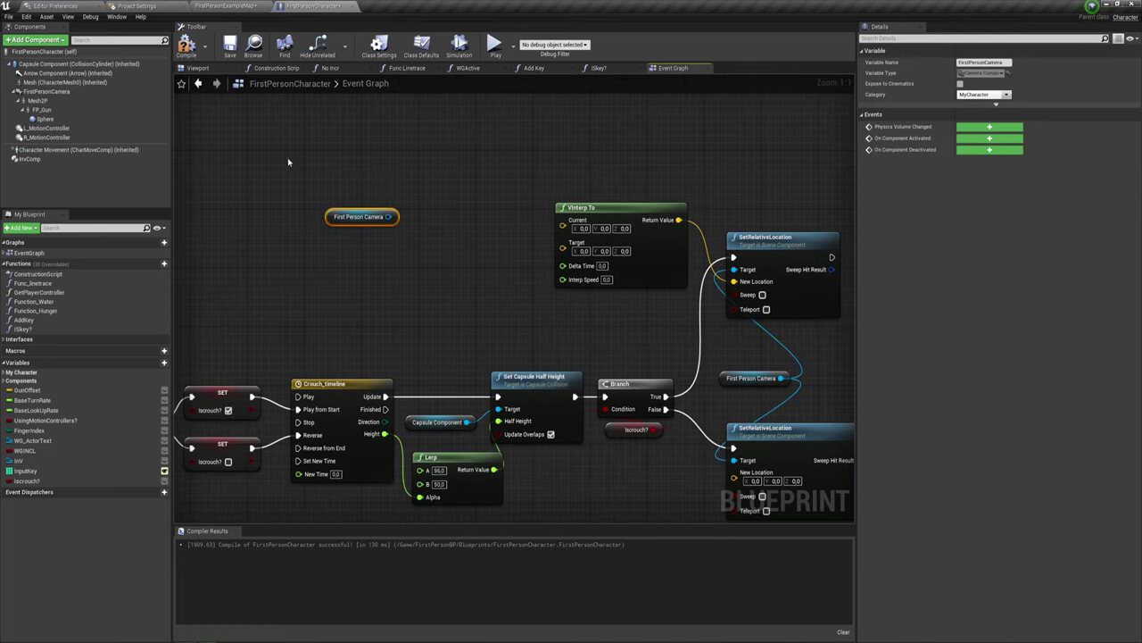
pyautogui.moveTo(287, 162); pyautogui.dragTo(430, 261)
# Feed the camera's Relative Location into VInterp To's Current pin
pyautogui.moveTo(389, 217); pyautogui.dragTo(436, 219)
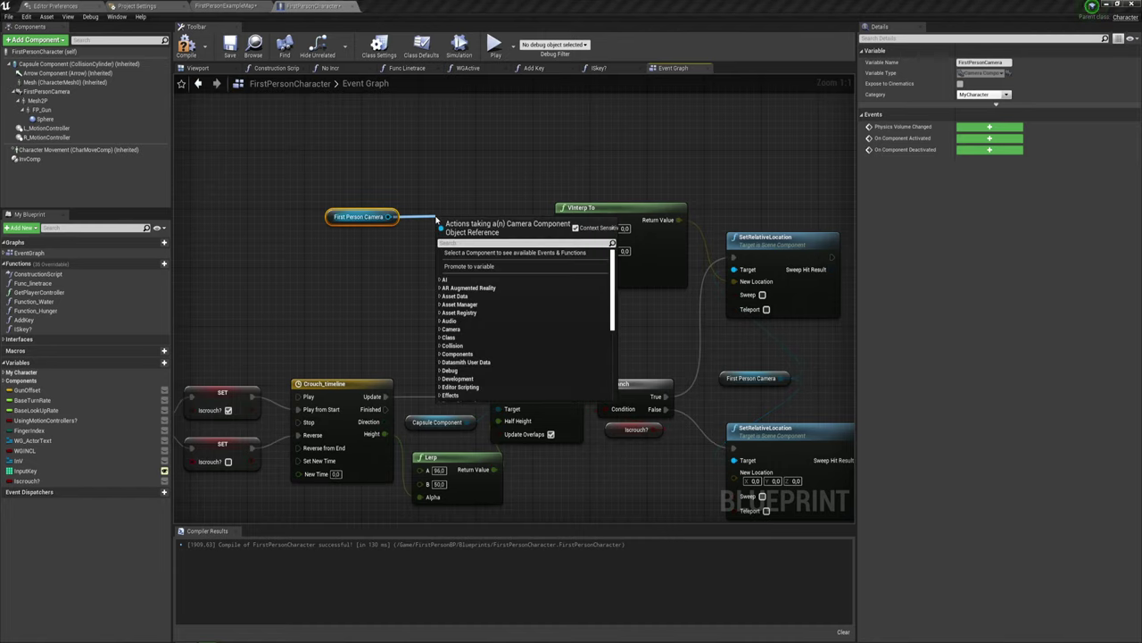
pyautogui.write('get rela')
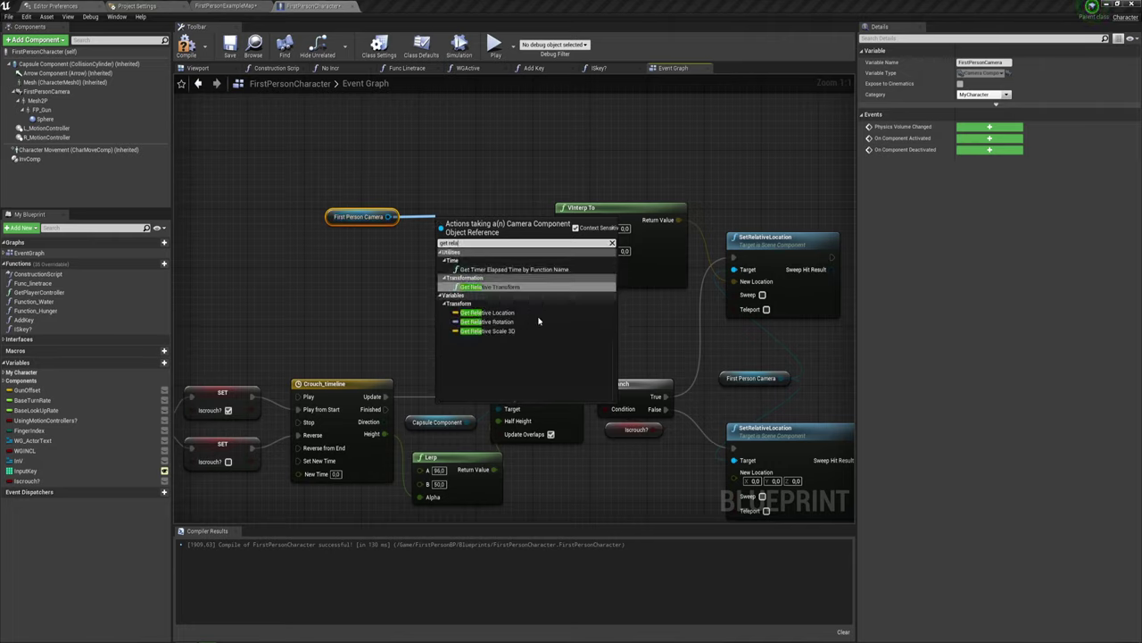
pyautogui.click(486, 312)
pyautogui.moveTo(530, 224); pyautogui.dragTo(574, 222)
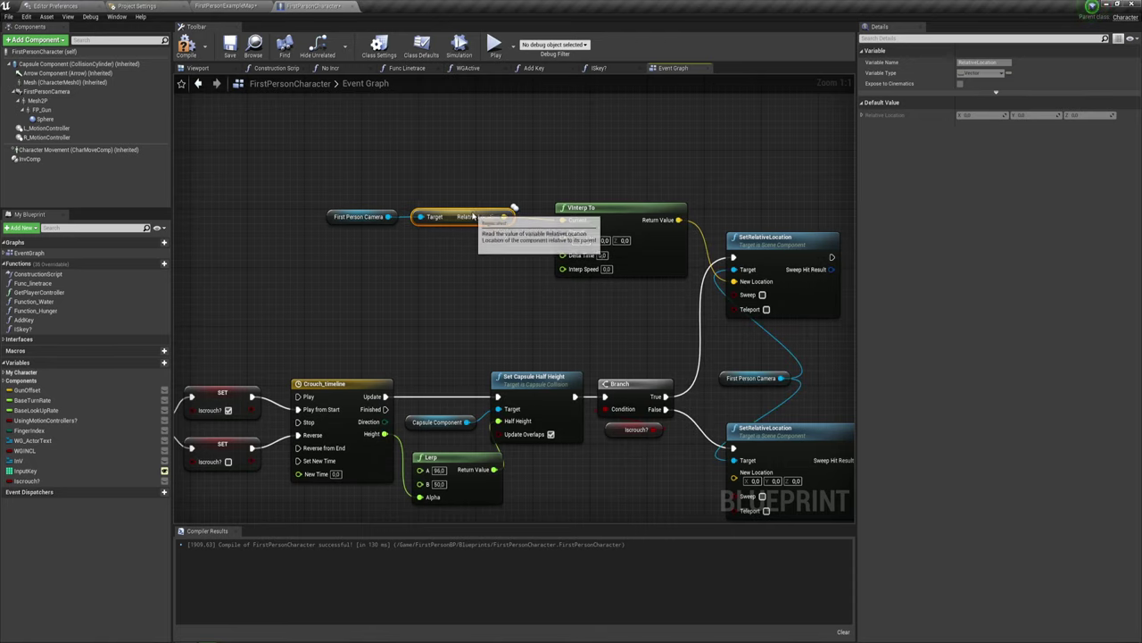
pyautogui.moveTo(494, 220); pyautogui.dragTo(465, 214)
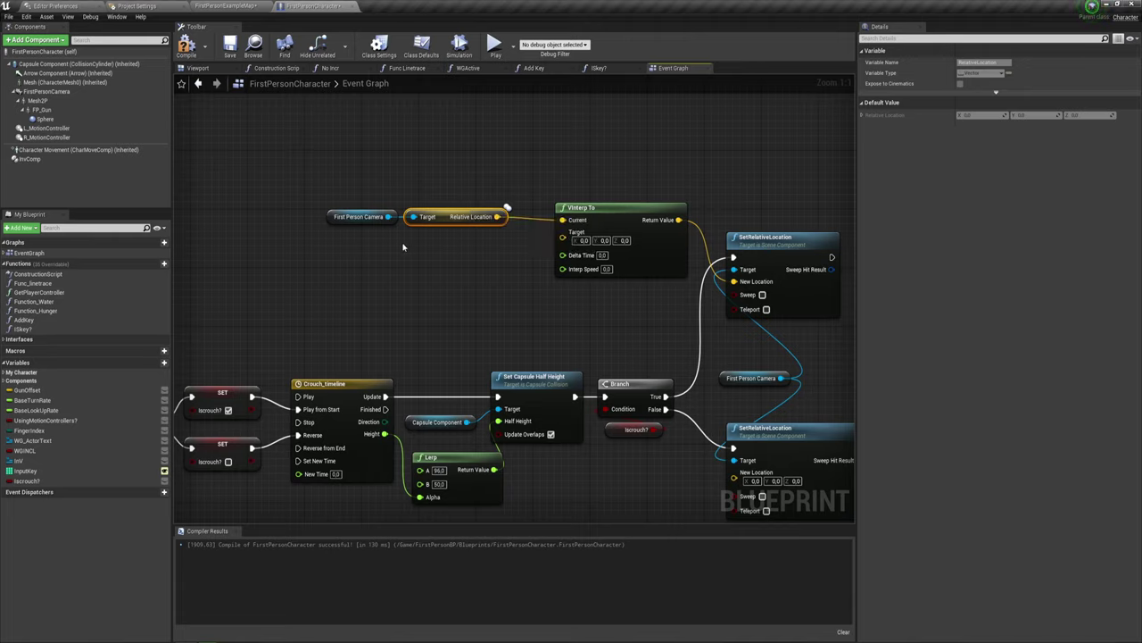
# Add a vector + vector node with Z -0.3 to the Relative Location and wire it into VInterp To's Target
pyautogui.moveTo(497, 217); pyautogui.dragTo(397, 254)
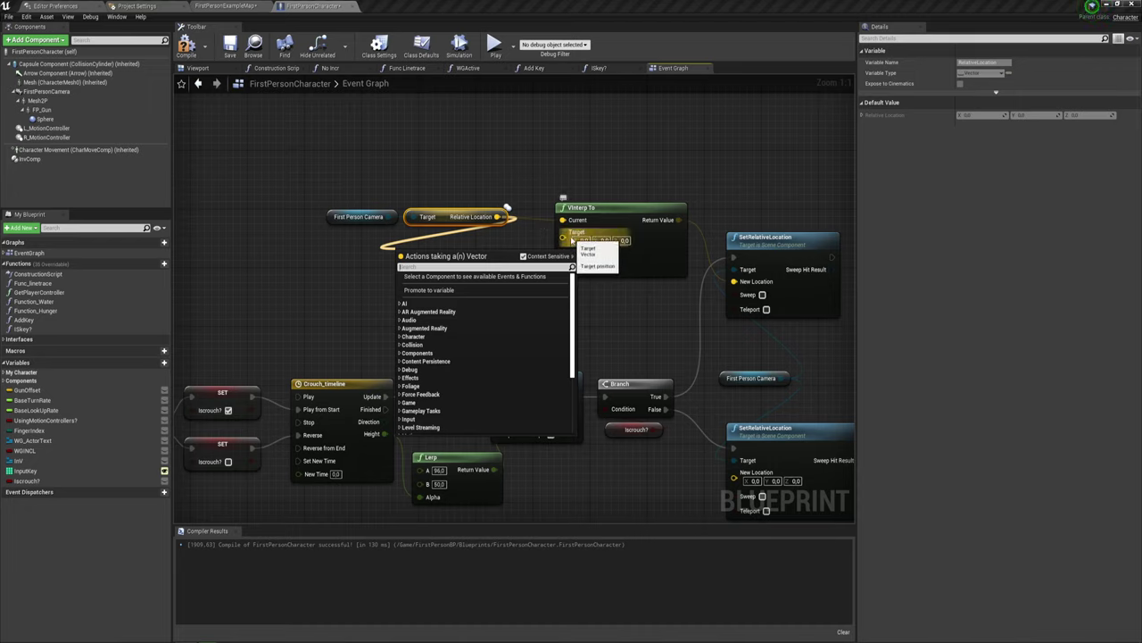
pyautogui.write('*')
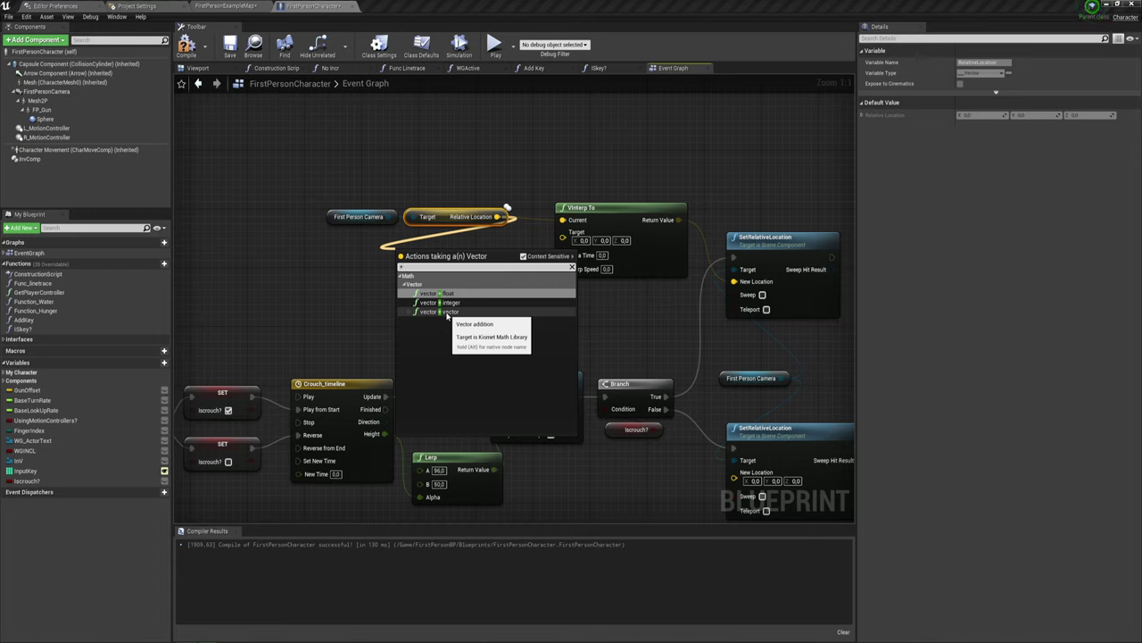
pyautogui.click(448, 312)
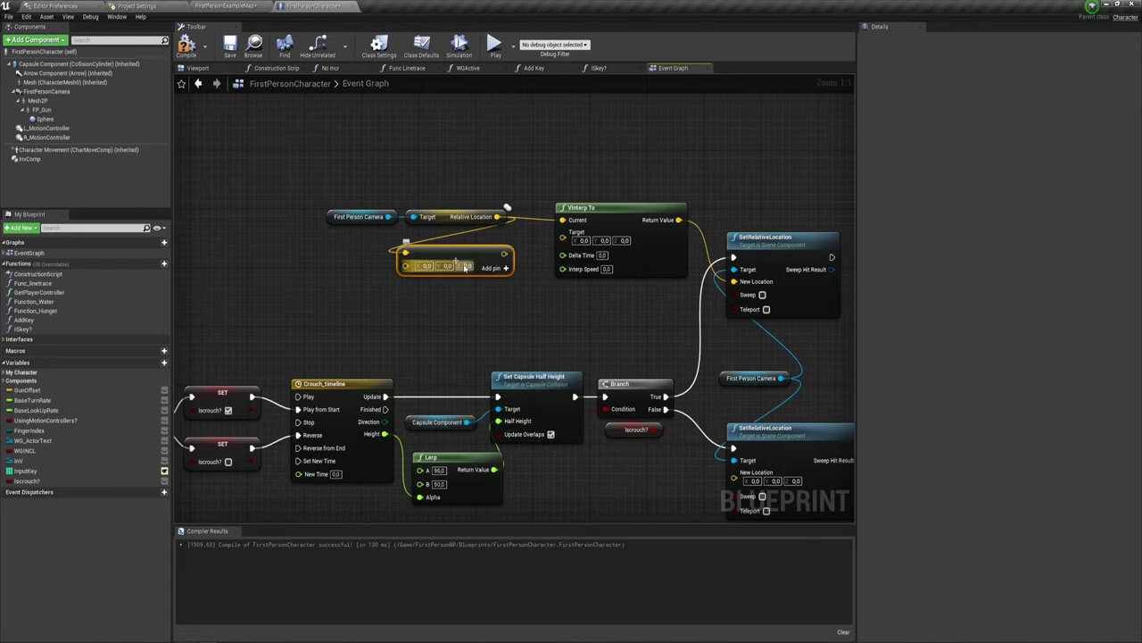
pyautogui.click(465, 266)
pyautogui.write('-')
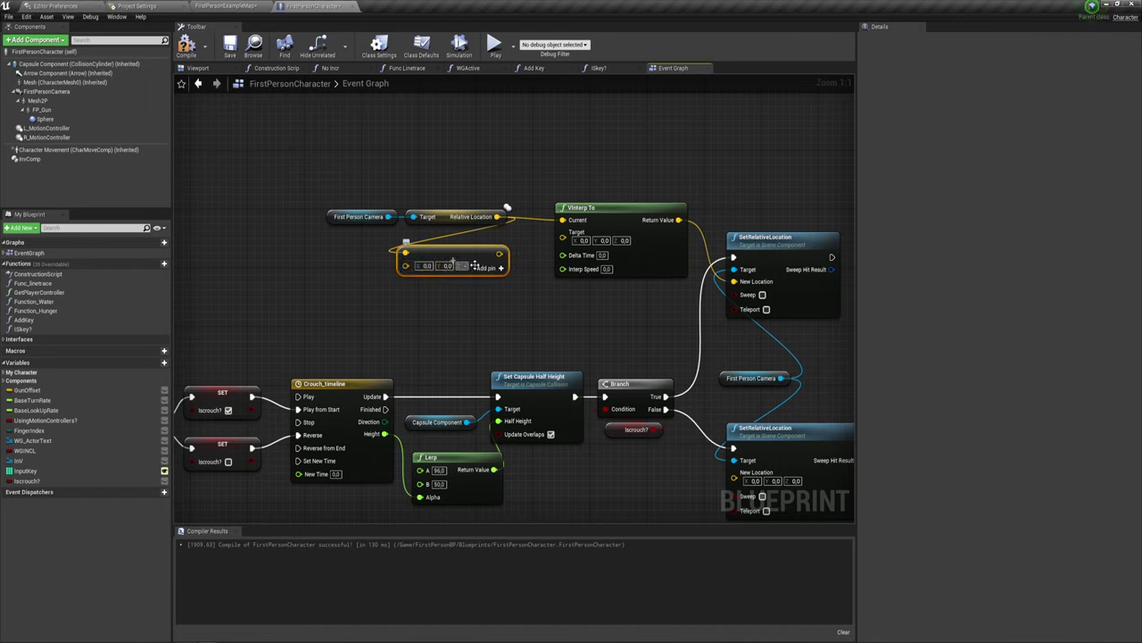
pyautogui.write('400')
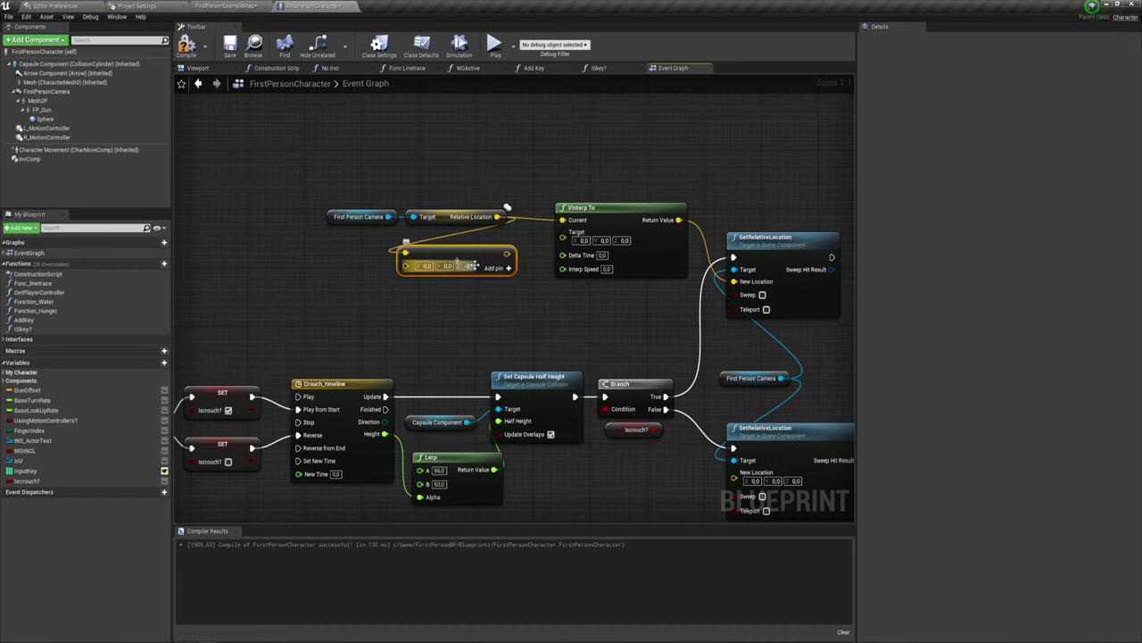
pyautogui.press('Return')
pyautogui.moveTo(507, 253); pyautogui.dragTo(564, 233)
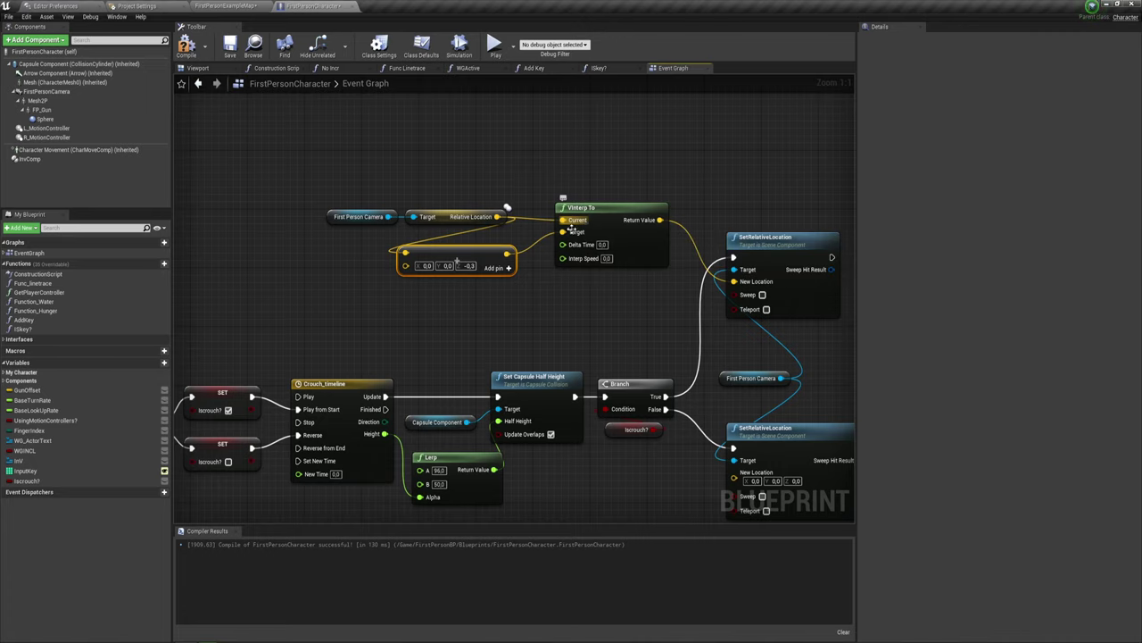
pyautogui.moveTo(481, 254); pyautogui.dragTo(494, 246)
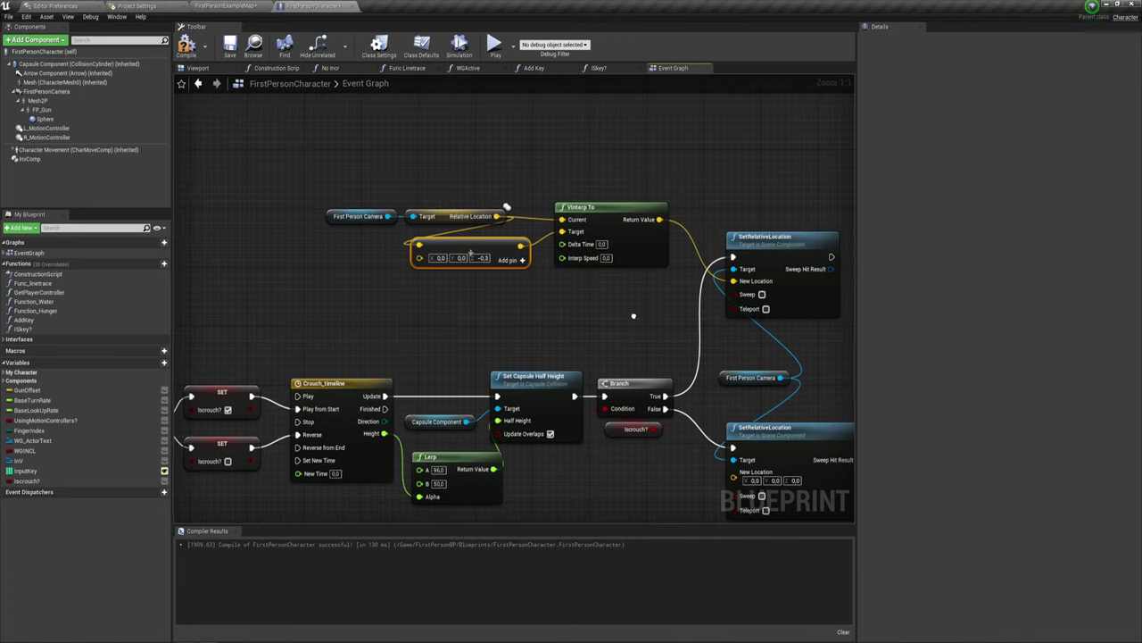
# Copy the camera offset node group and wire its result into the lower SetRelativeLocation's New Location
pyautogui.moveTo(411, 315); pyautogui.dragTo(371, 248, button='right')
pyautogui.moveTo(260, 226); pyautogui.dragTo(592, 132)
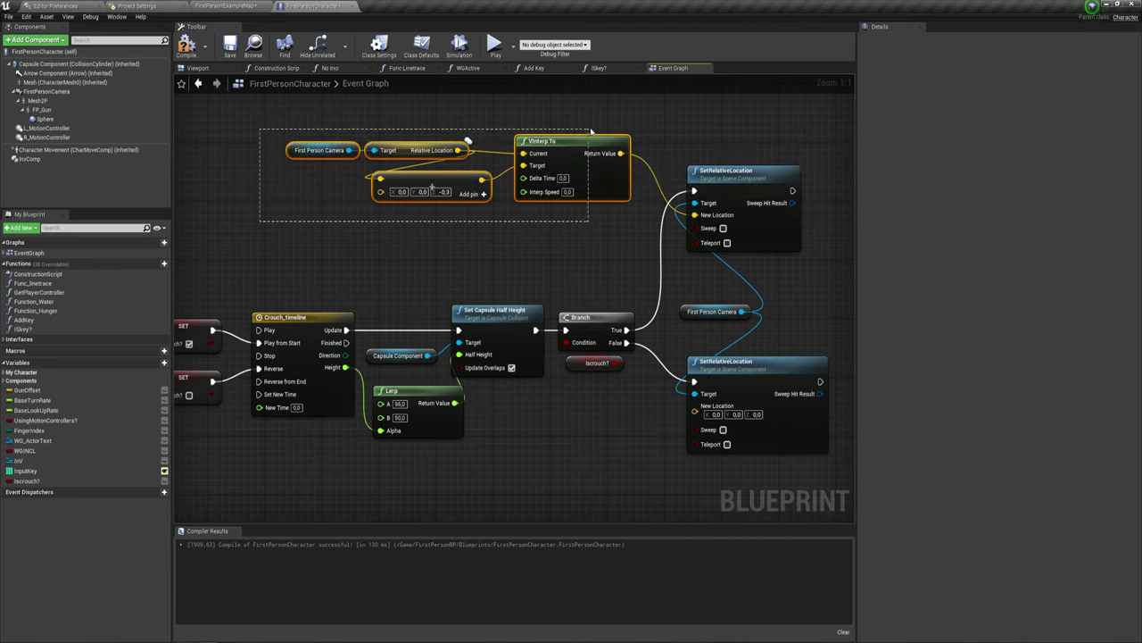
pyautogui.moveTo(596, 317); pyautogui.dragTo(597, 187, button='right')
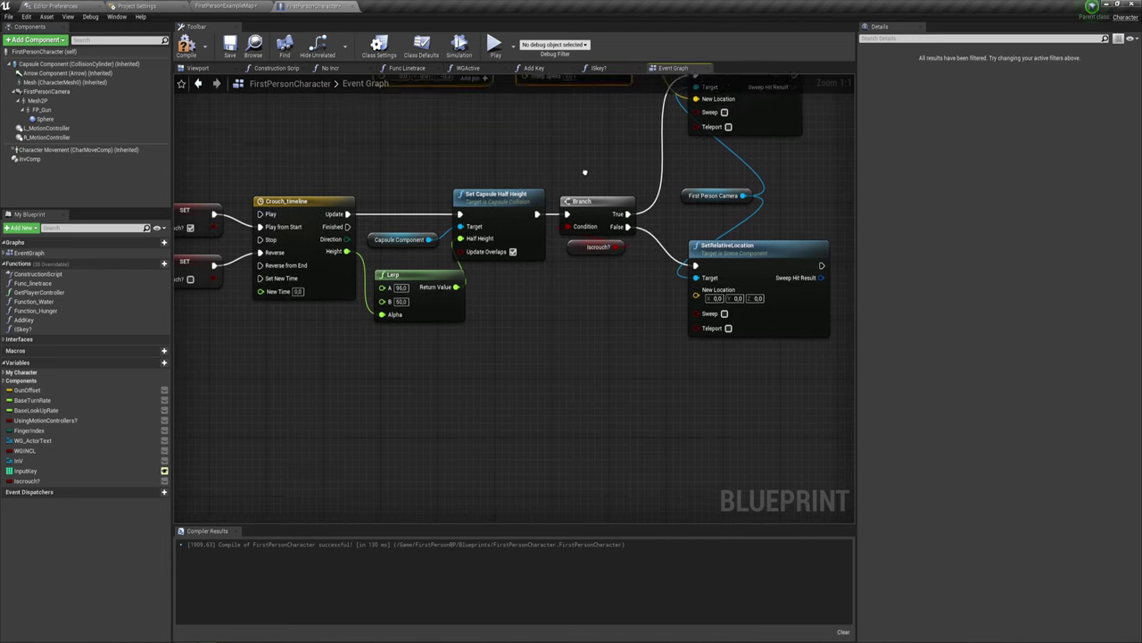
pyautogui.hotkey('ctrl', 'v')
pyautogui.moveTo(589, 371)
pyautogui.mouseDown()
pyautogui.moveTo(589, 327)
pyautogui.moveTo(697, 279)
pyautogui.mouseUp()
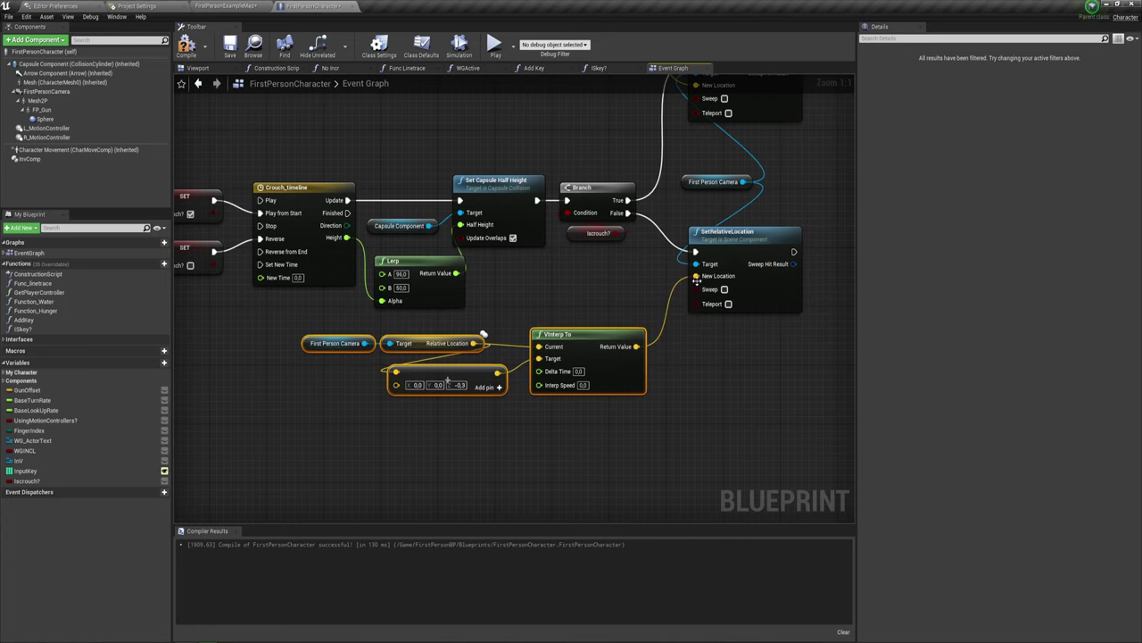
pyautogui.moveTo(658, 396); pyautogui.dragTo(649, 373, button='right')
pyautogui.moveTo(386, 361); pyautogui.dragTo(444, 362)
# Set the copied offset's Z to 0.3, then compile and save the Blueprint
pyautogui.click(451, 361)
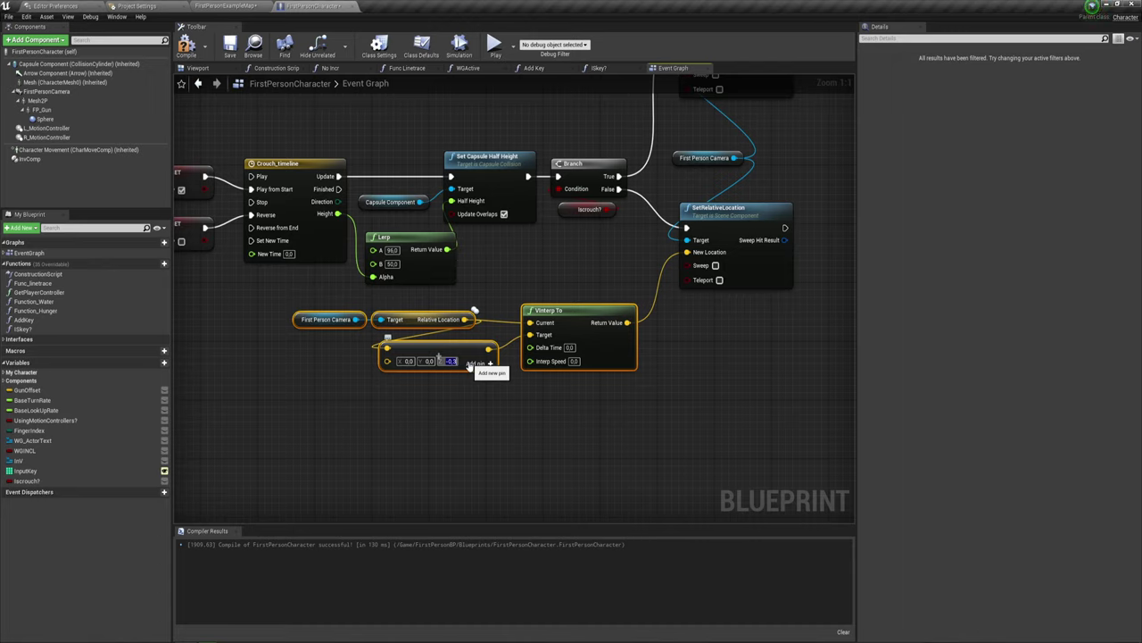
pyautogui.write('0.3')
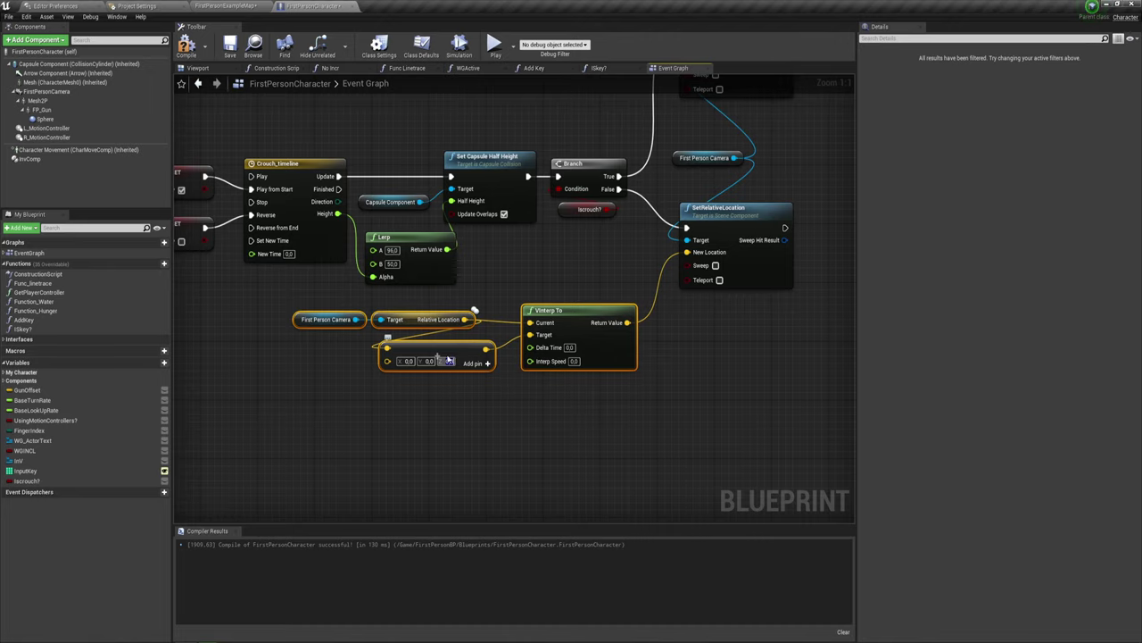
pyautogui.hotkey('ctrl', 's')
pyautogui.click(493, 44)
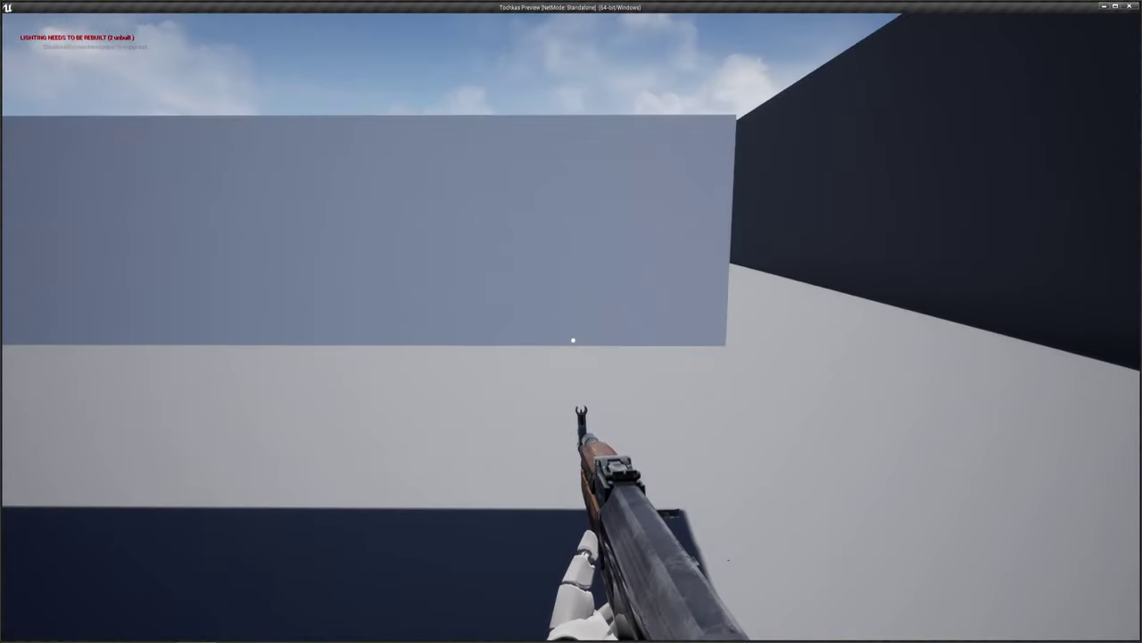
pyautogui.press('w')
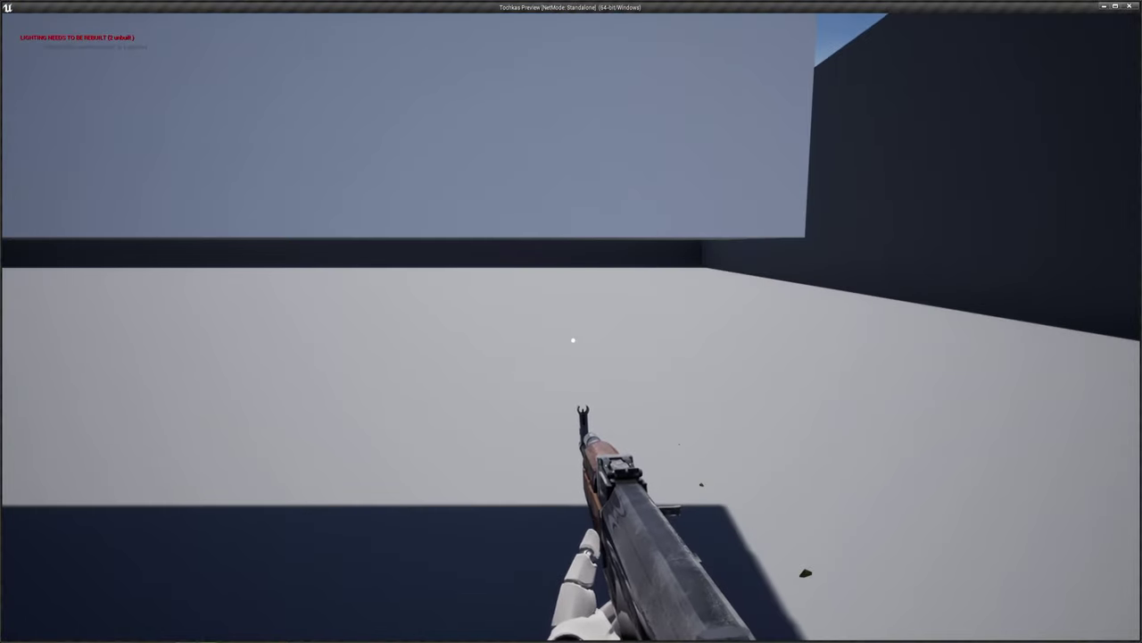
pyautogui.press('space')
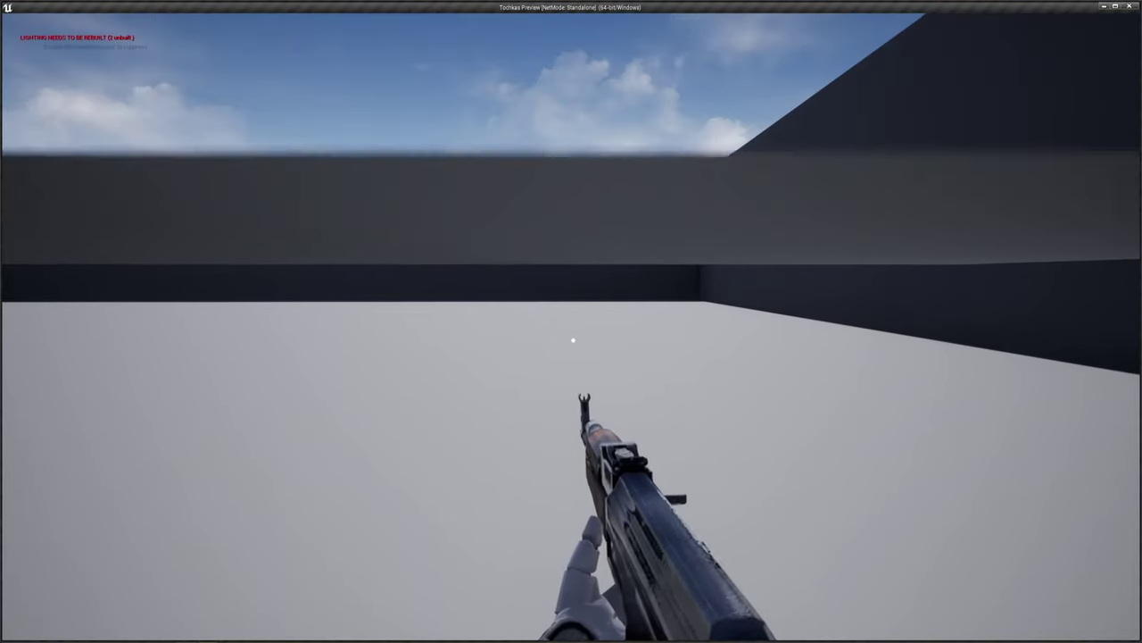
pyautogui.press('s')
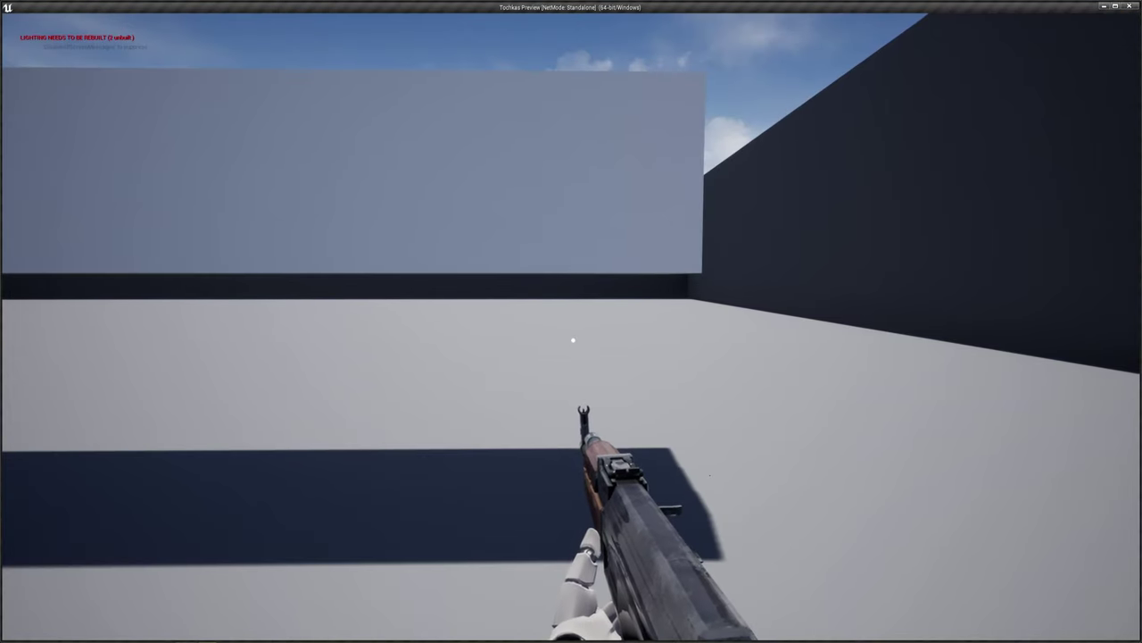
pyautogui.press('Escape')
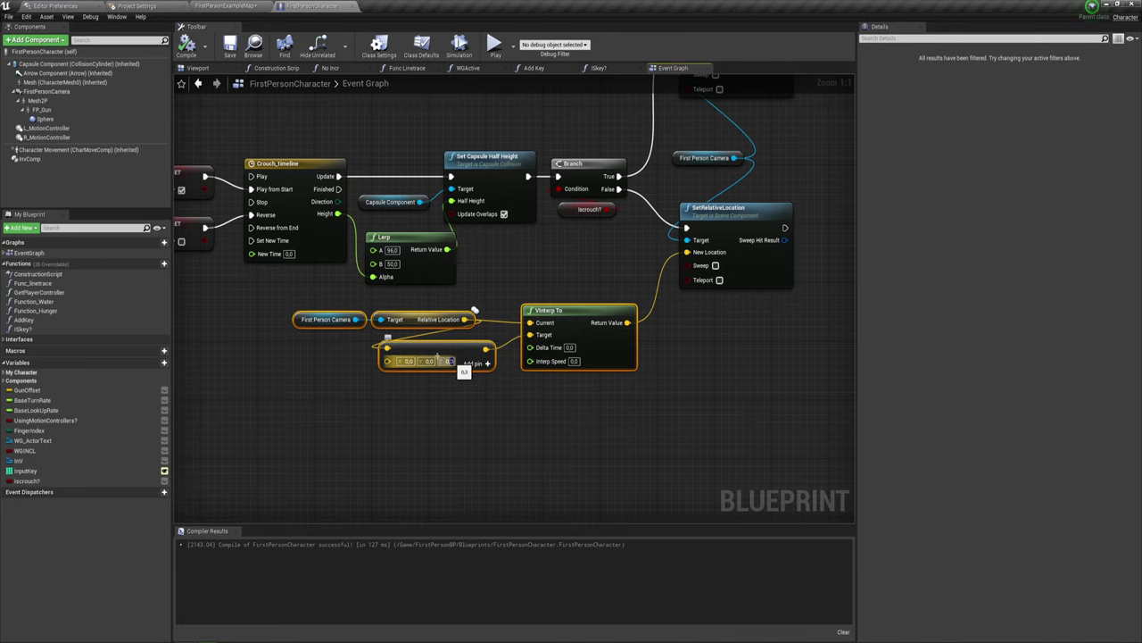
# Change the camera offsets to Z -0.4 for crouching and 0.4 for standing, then compile
pyautogui.click(535, 449)
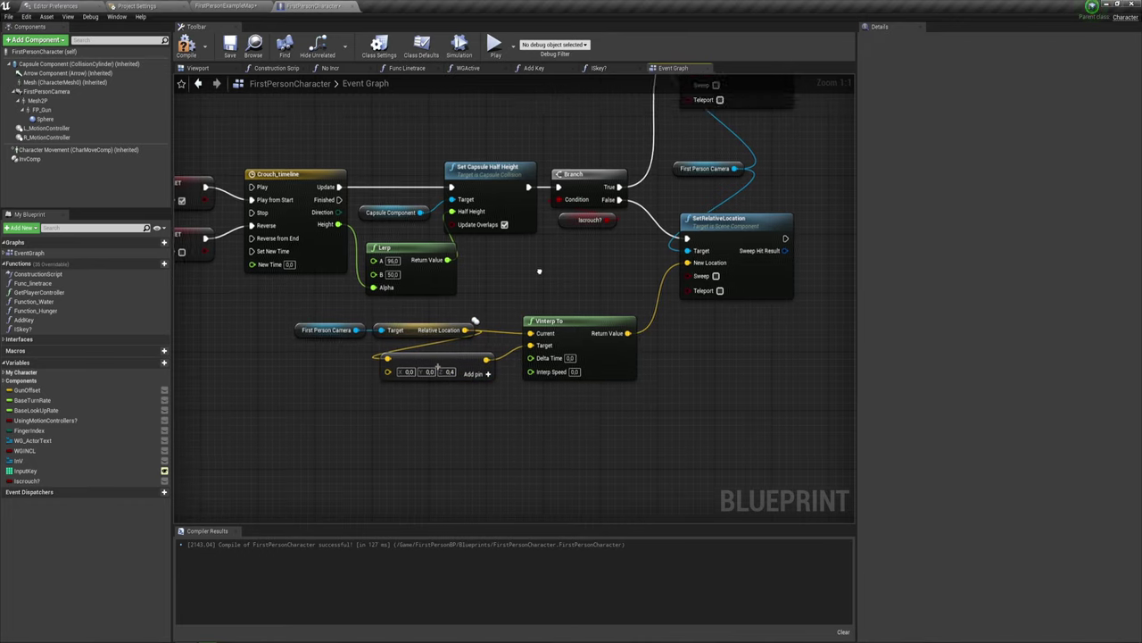
pyautogui.moveTo(548, 241); pyautogui.dragTo(594, 384, button='right')
pyautogui.hotkey('ctrl', 'v')
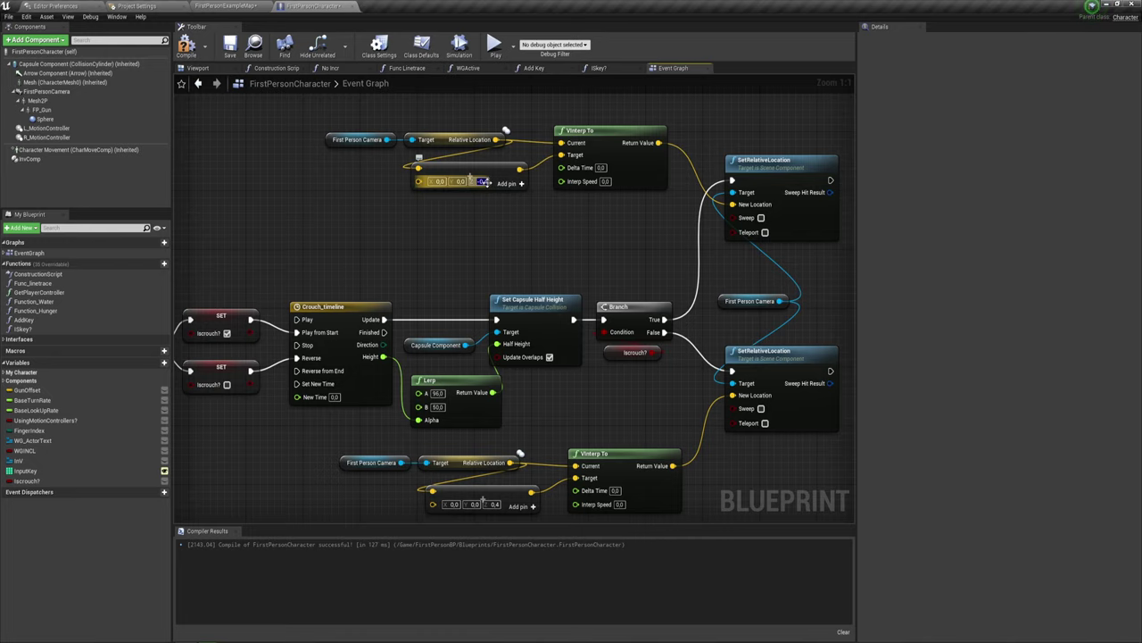
pyautogui.click(186, 45)
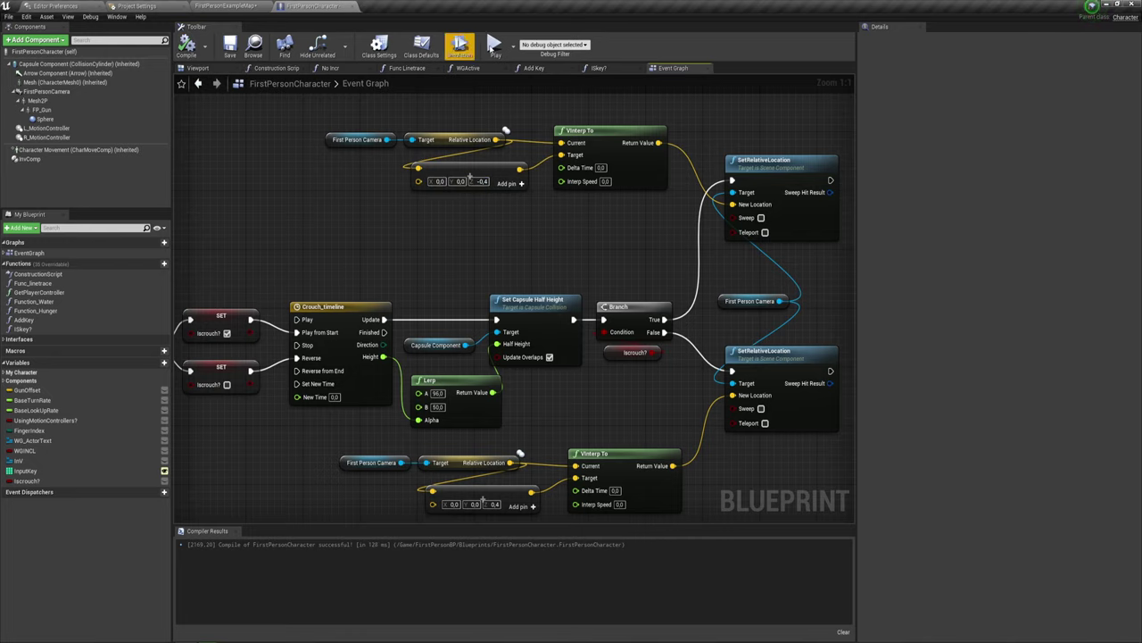
pyautogui.click(493, 45)
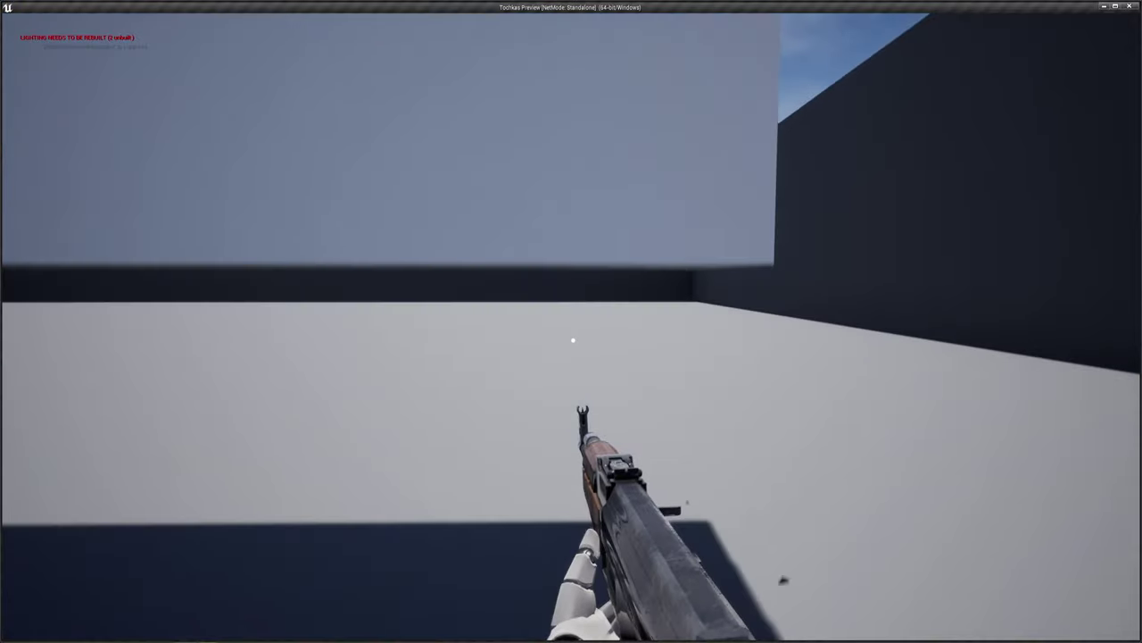
pyautogui.press('w')
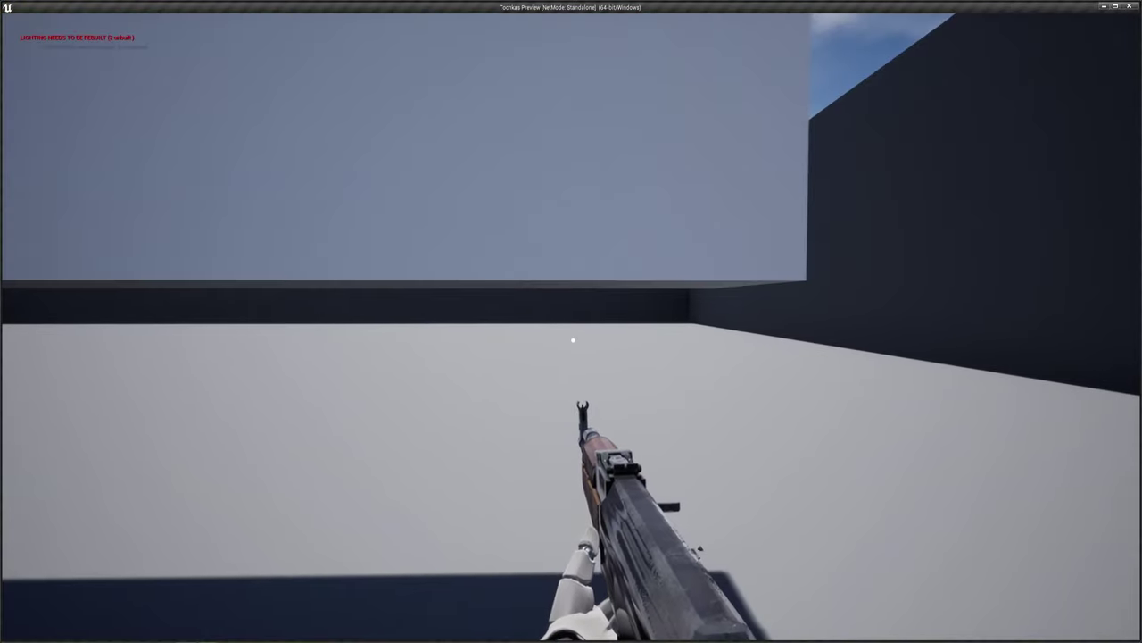
pyautogui.press('w')
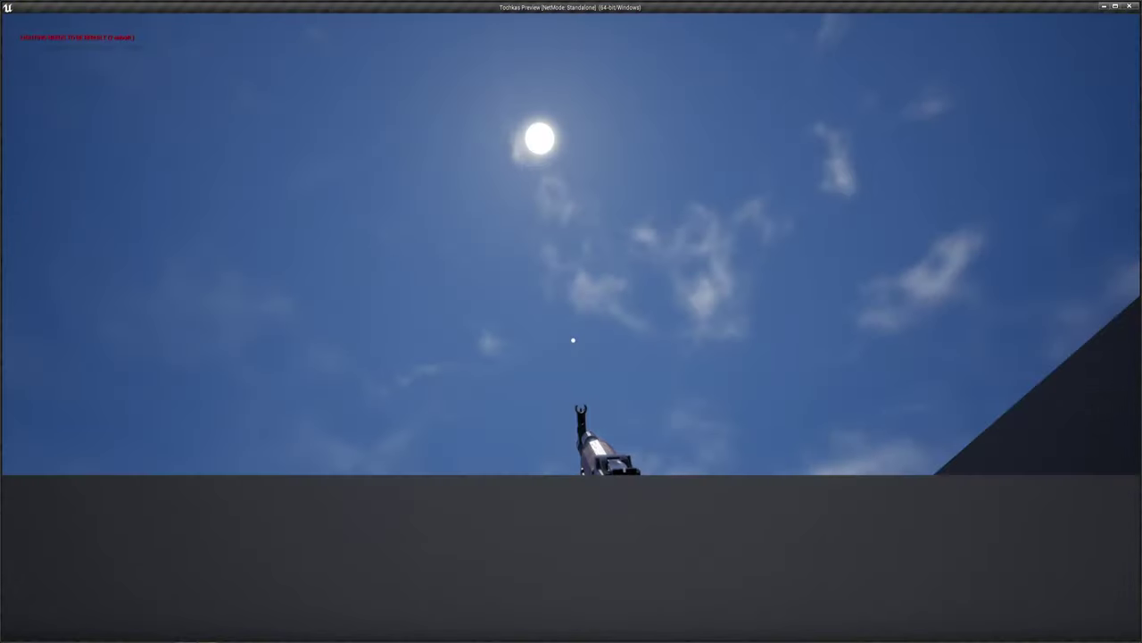
pyautogui.press('w')
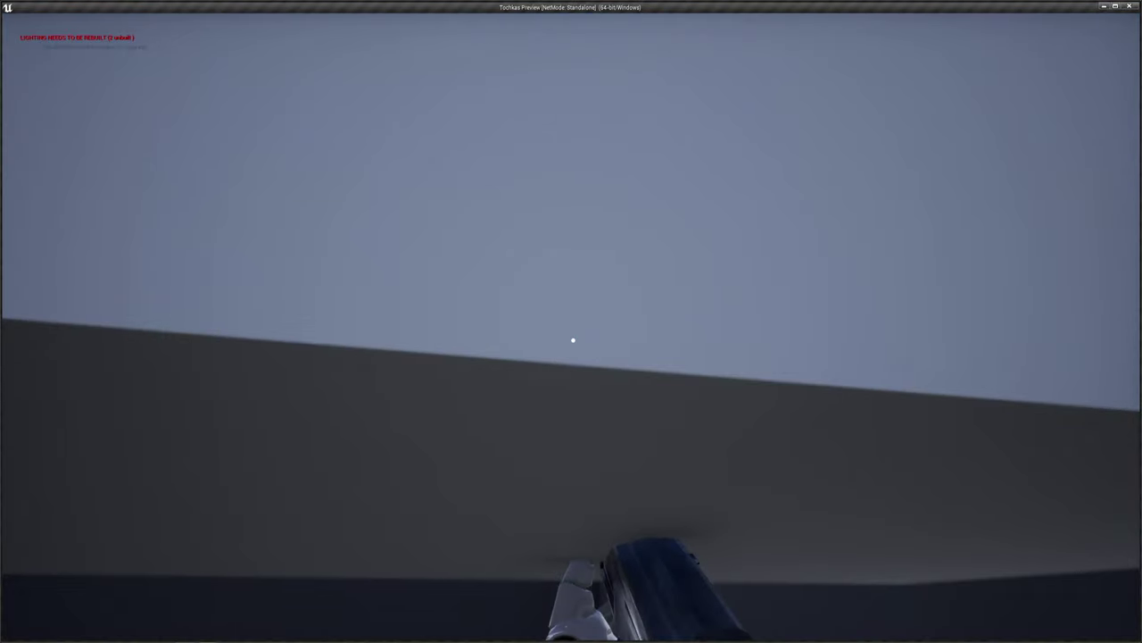
pyautogui.press('w')
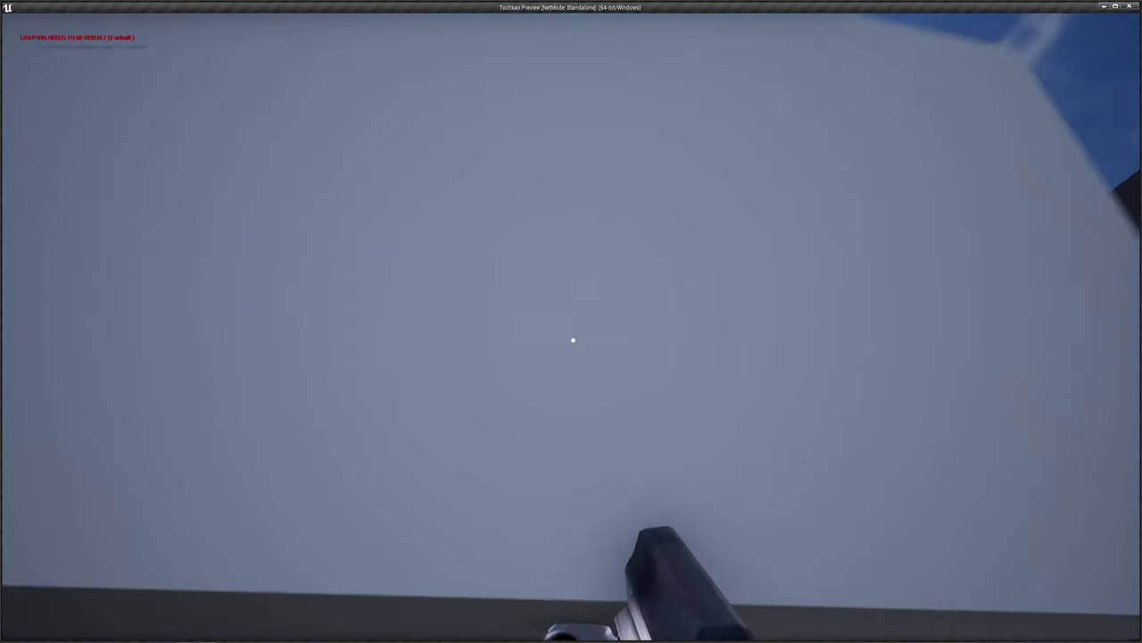
pyautogui.press('w')
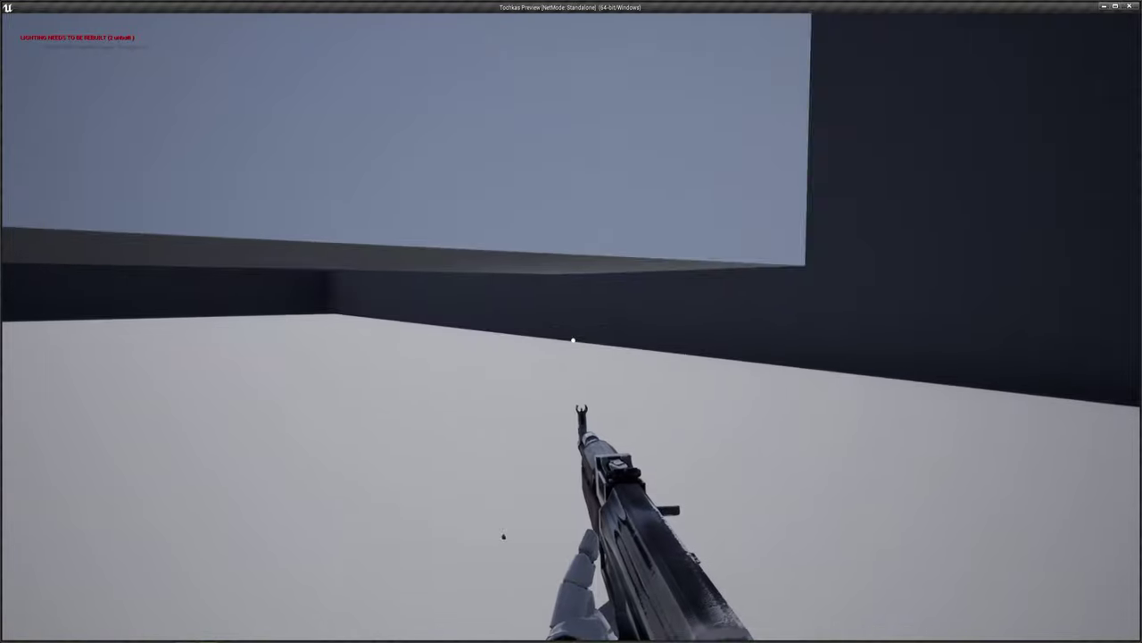
pyautogui.press('w')
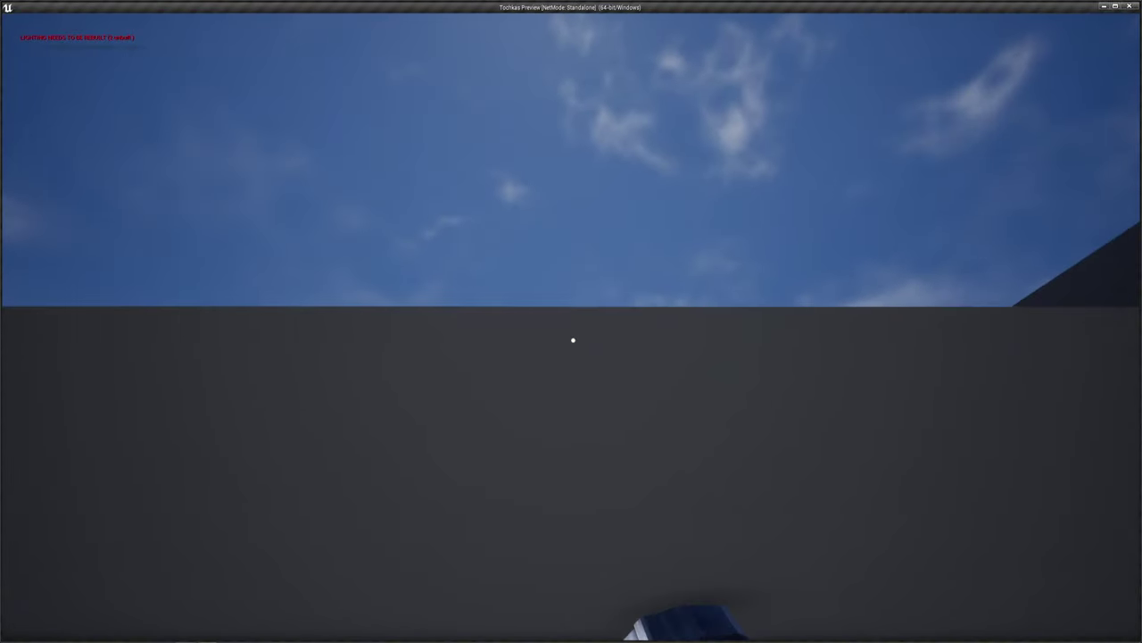
pyautogui.press('s')
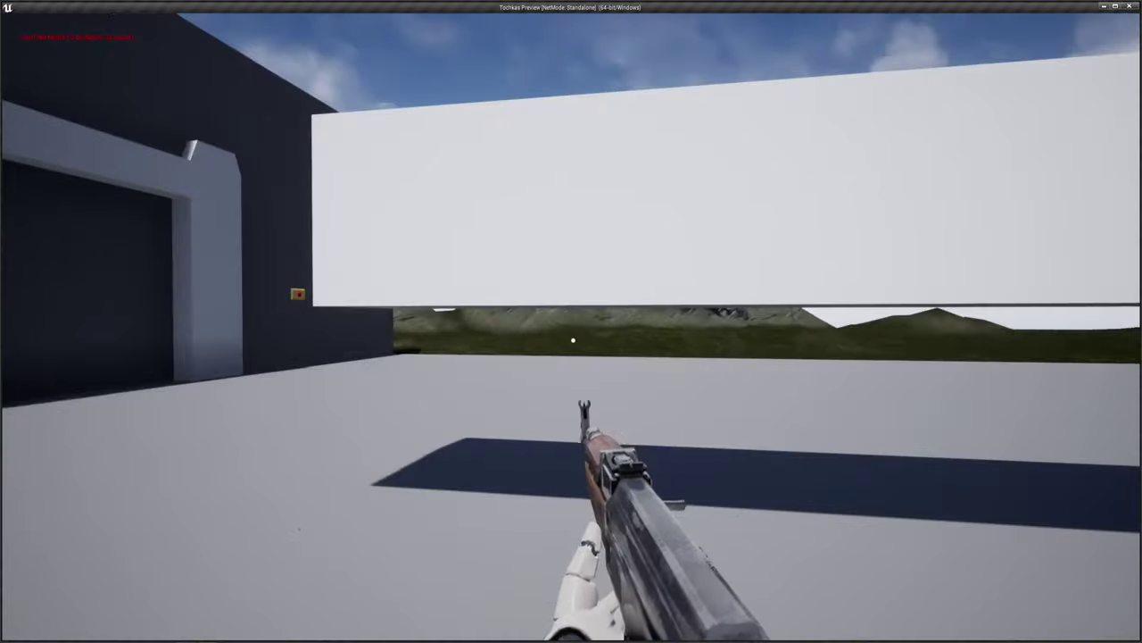
pyautogui.press('w')
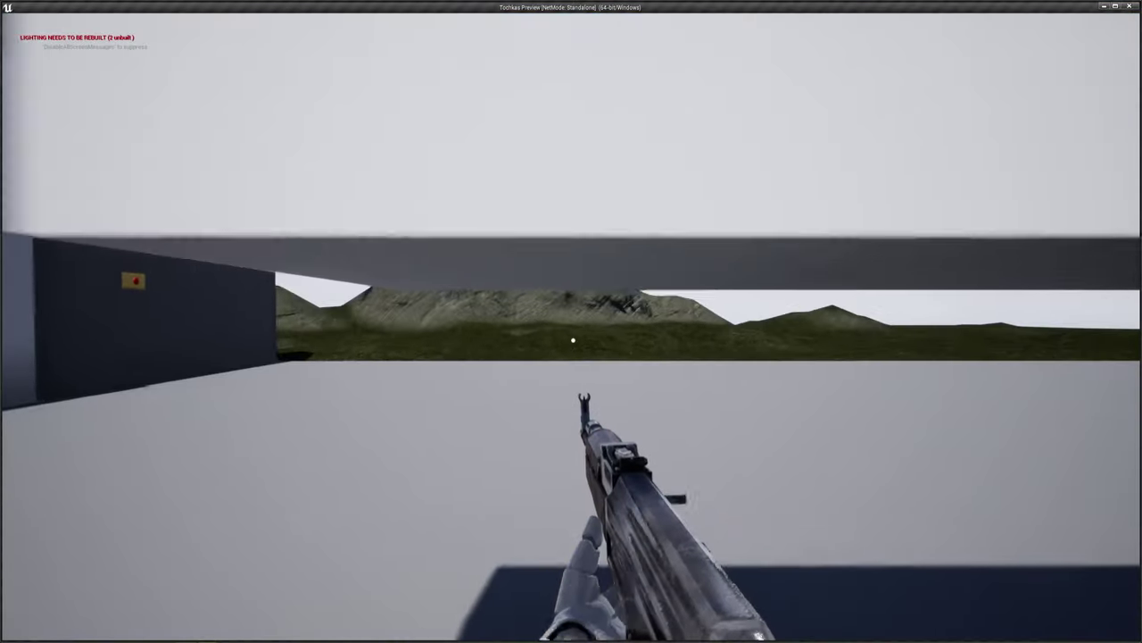
pyautogui.moveTo(573, 339)
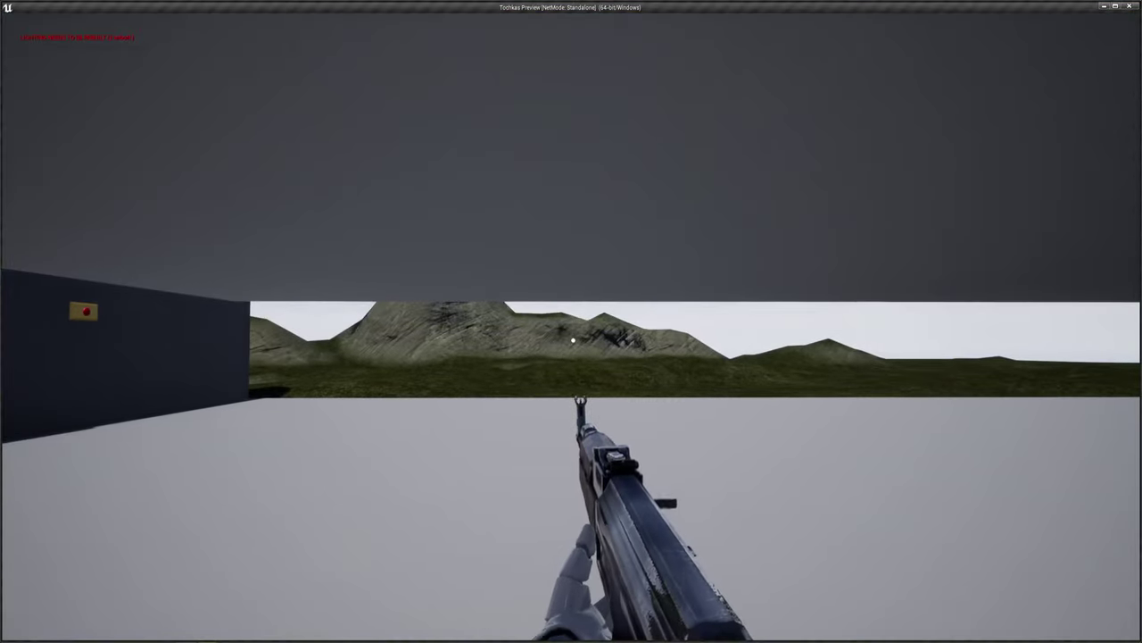
pyautogui.press('w')
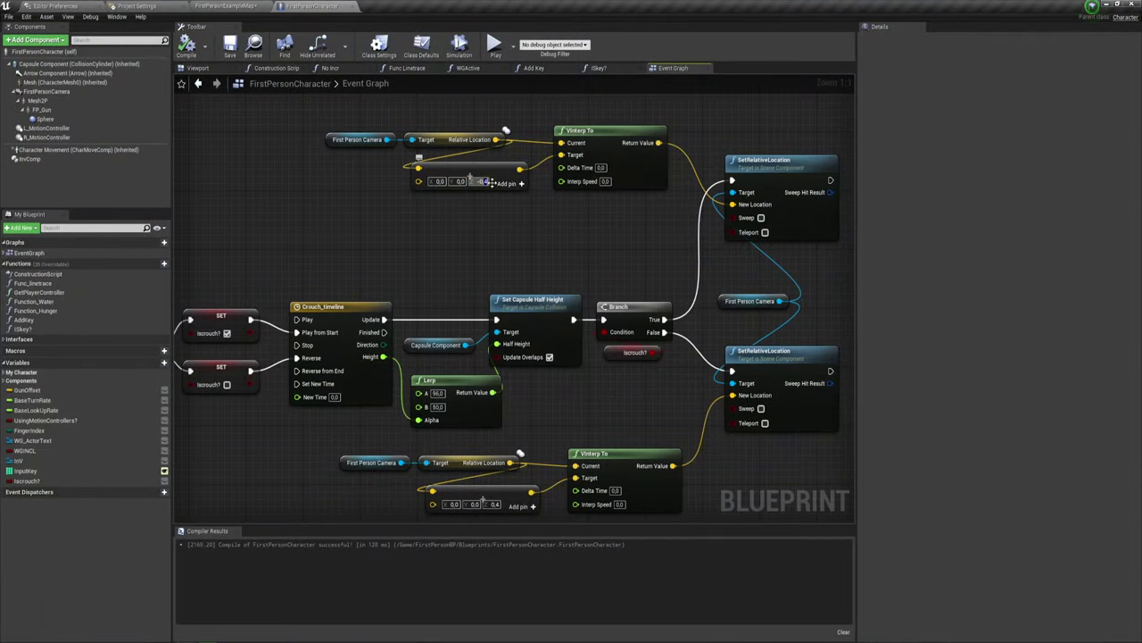
# Set the lower offset vector's Z to 0.5 and play-test the crouch
pyautogui.moveTo(490, 182); pyautogui.dragTo(510, 522)
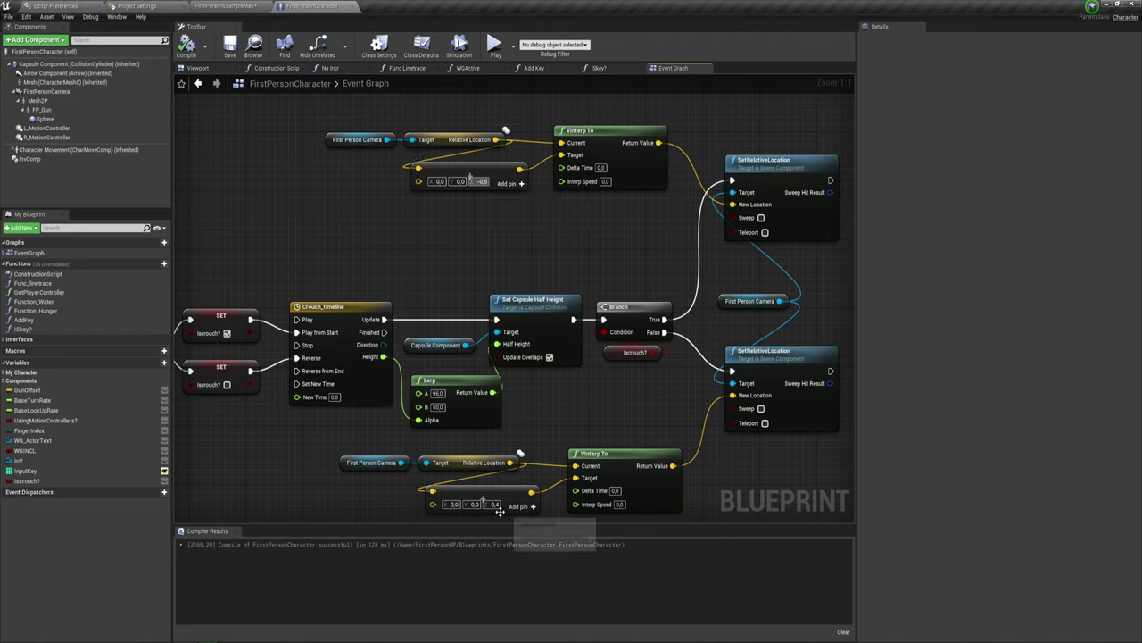
pyautogui.click(500, 510)
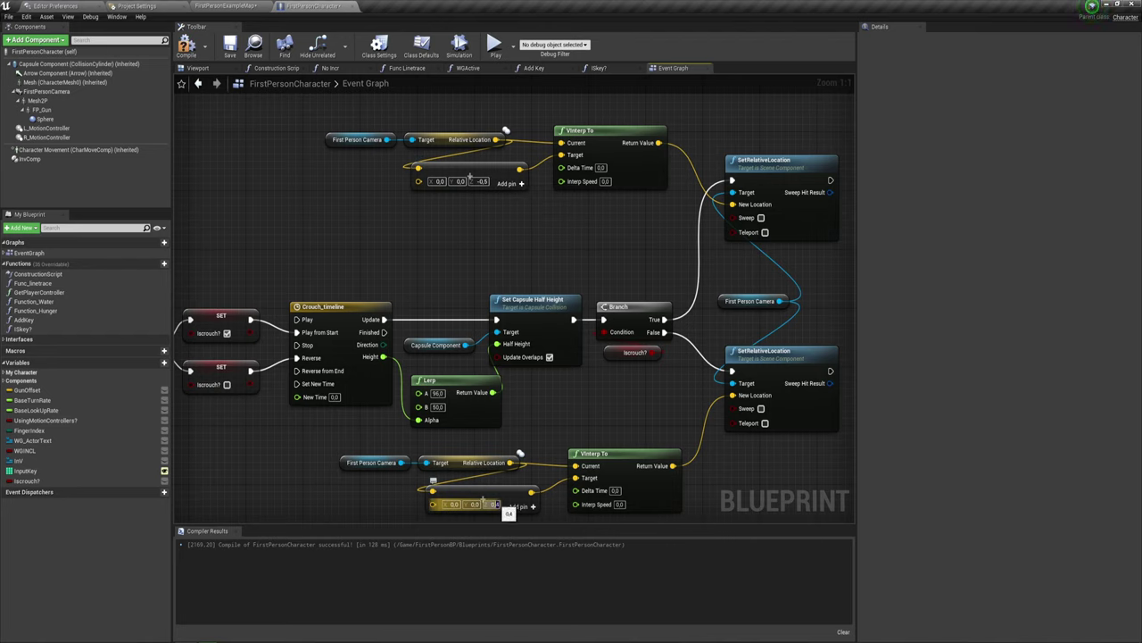
pyautogui.click(513, 51)
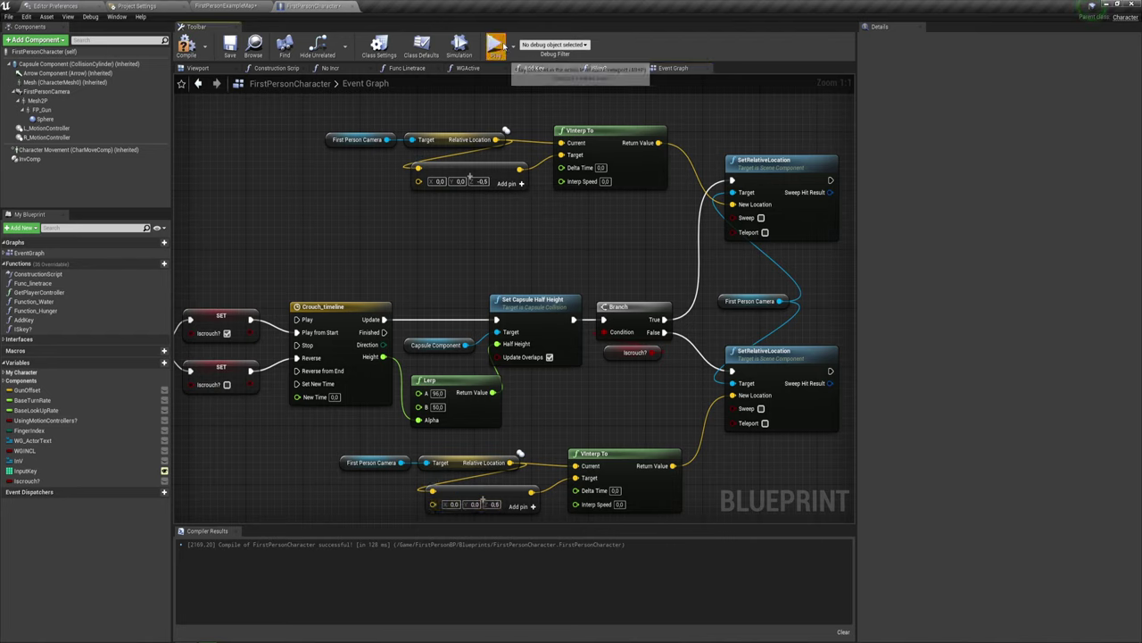
pyautogui.press('w')
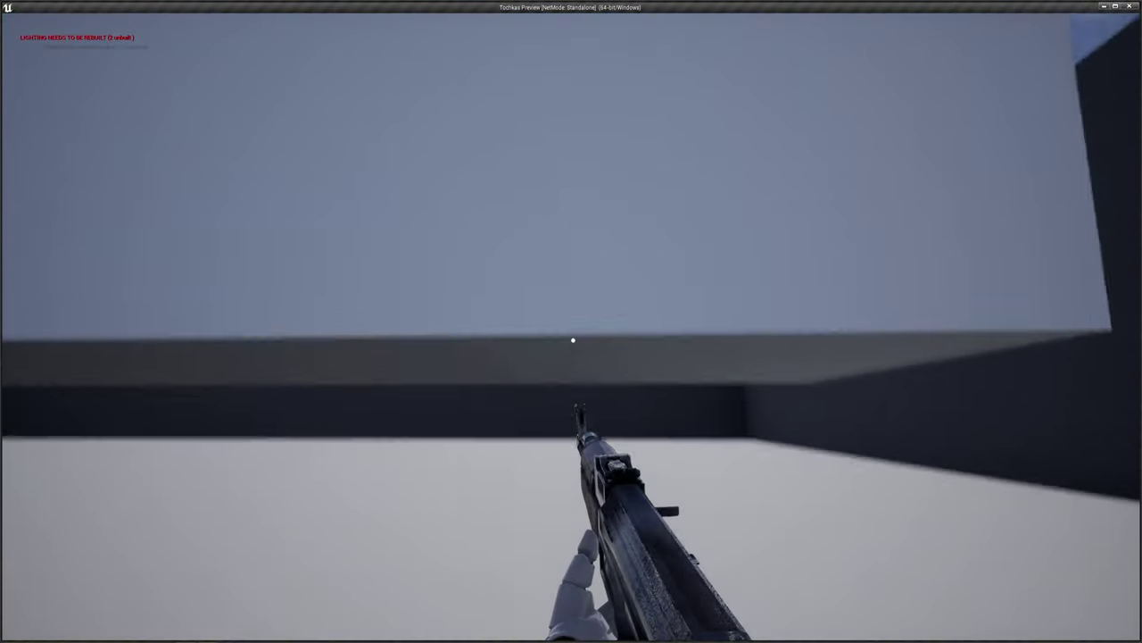
pyautogui.press('w')
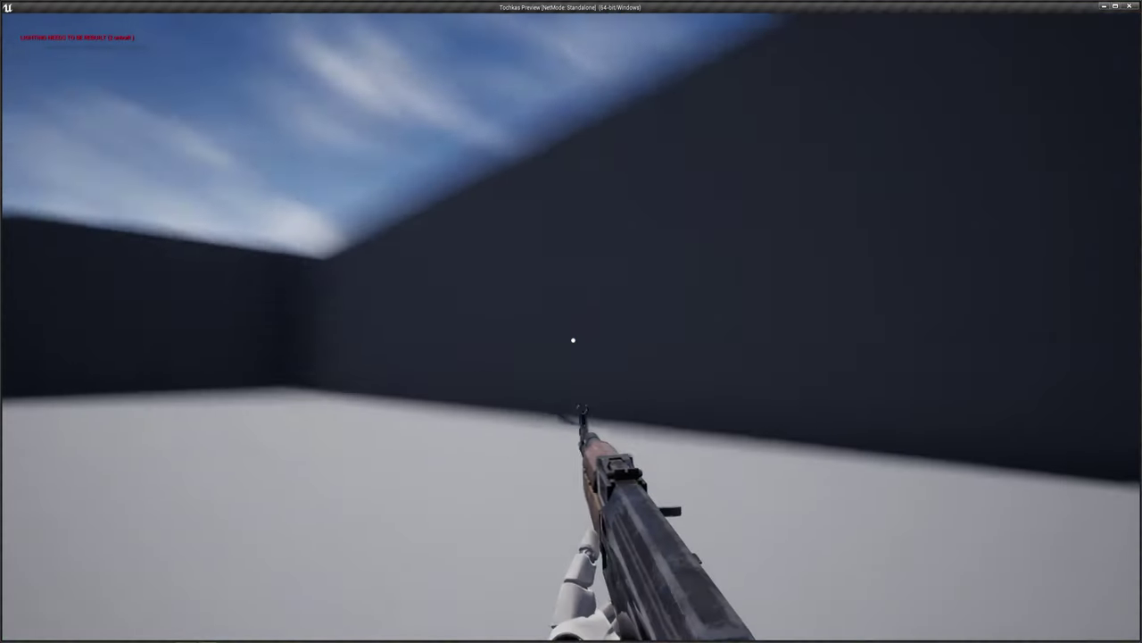
pyautogui.press('Escape')
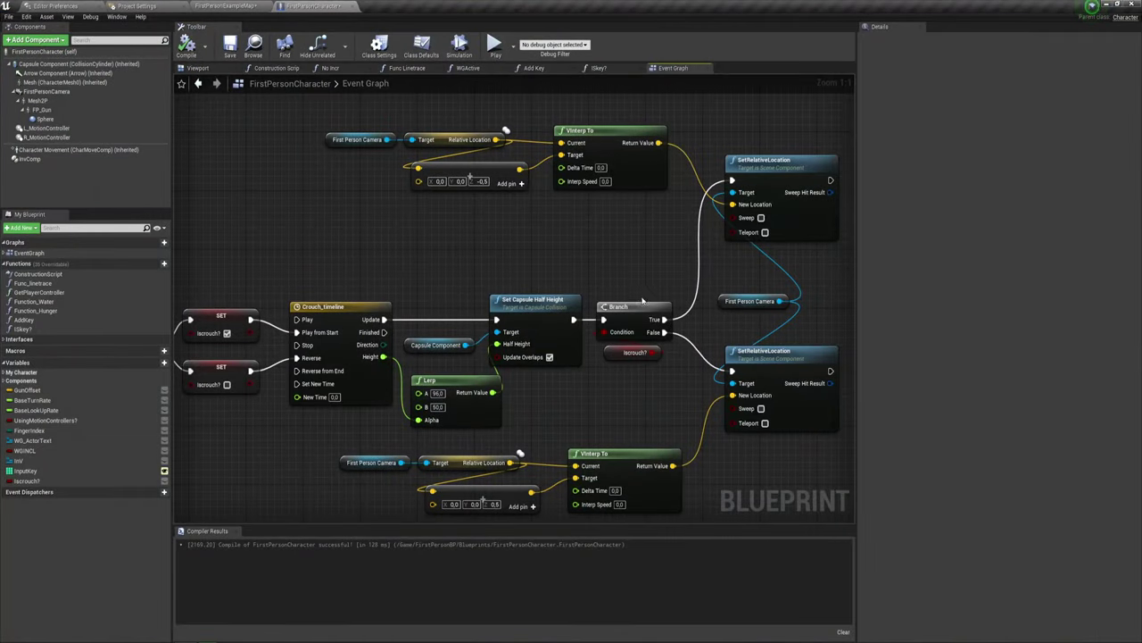
# Play-test the crouch a second time and return to the Event Graph
pyautogui.moveTo(643, 301); pyautogui.dragTo(491, 259, button='right')
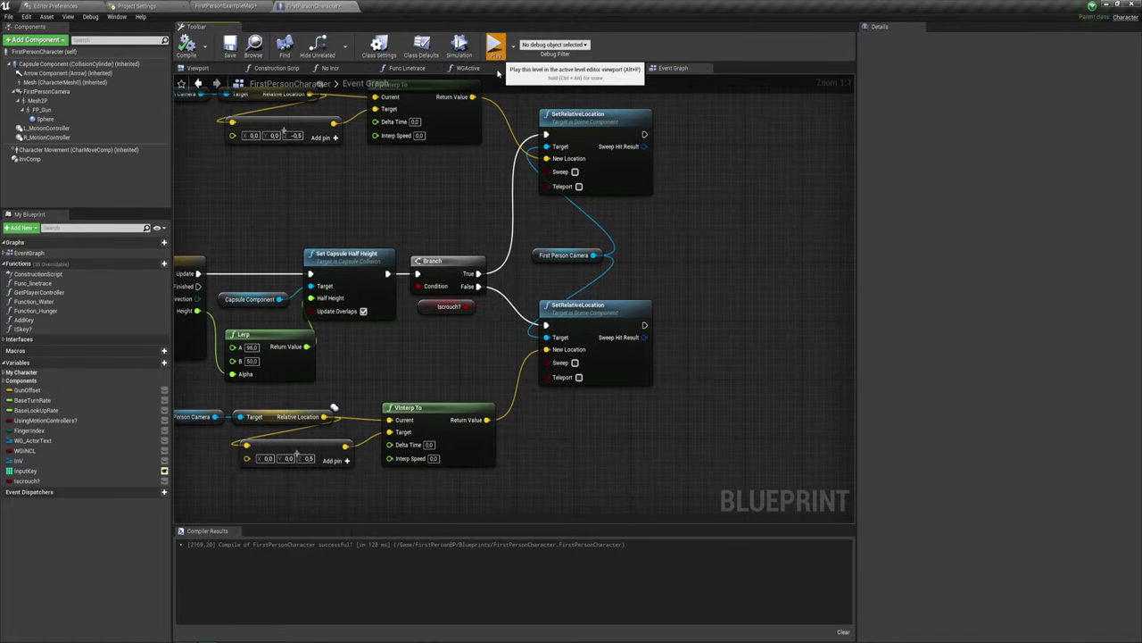
pyautogui.click(495, 45)
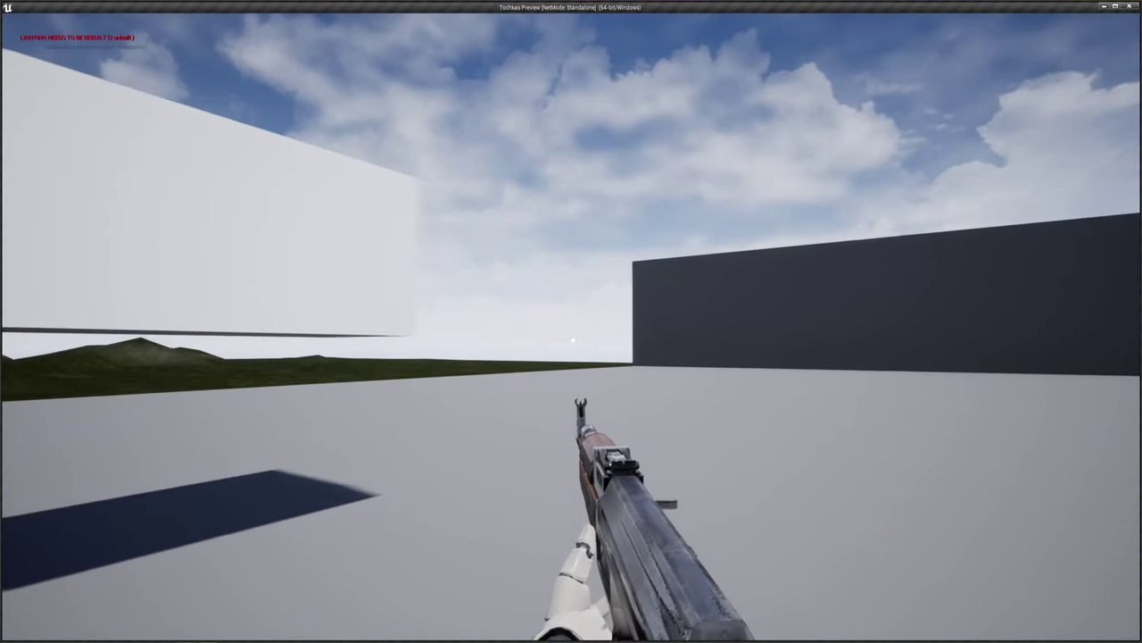
pyautogui.press('Escape')
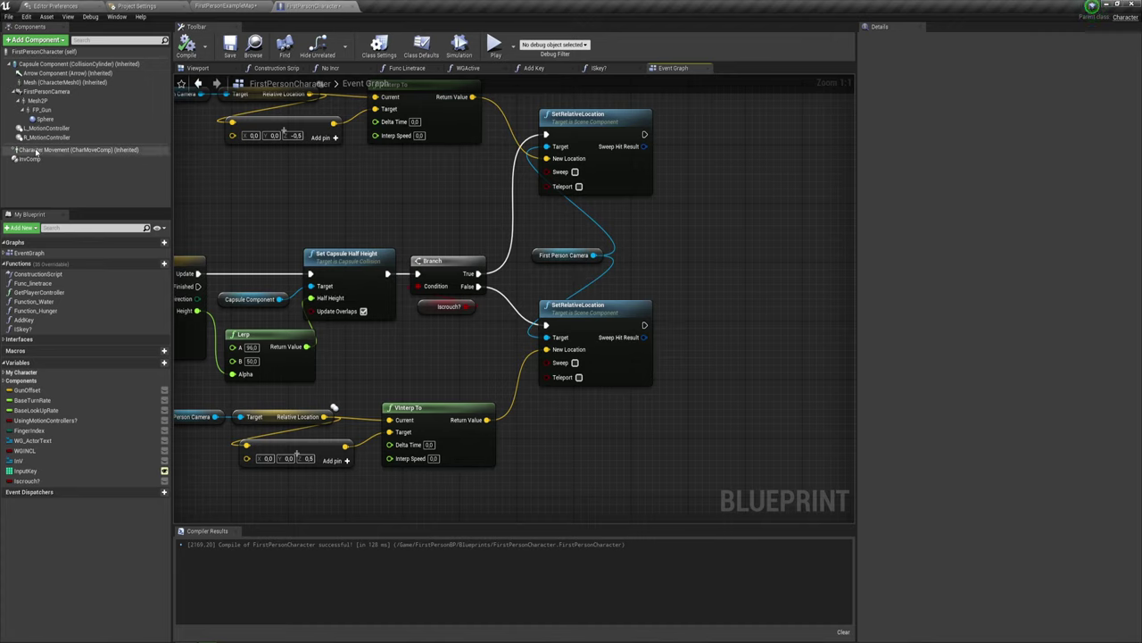
# Place a Character Movement reference and search 'set wal' from its pin for Set Max Walk Speed
pyautogui.moveTo(62, 149); pyautogui.dragTo(254, 219)
pyautogui.moveTo(643, 252); pyautogui.dragTo(643, 253)
pyautogui.moveTo(694, 255); pyautogui.dragTo(577, 255, button='right')
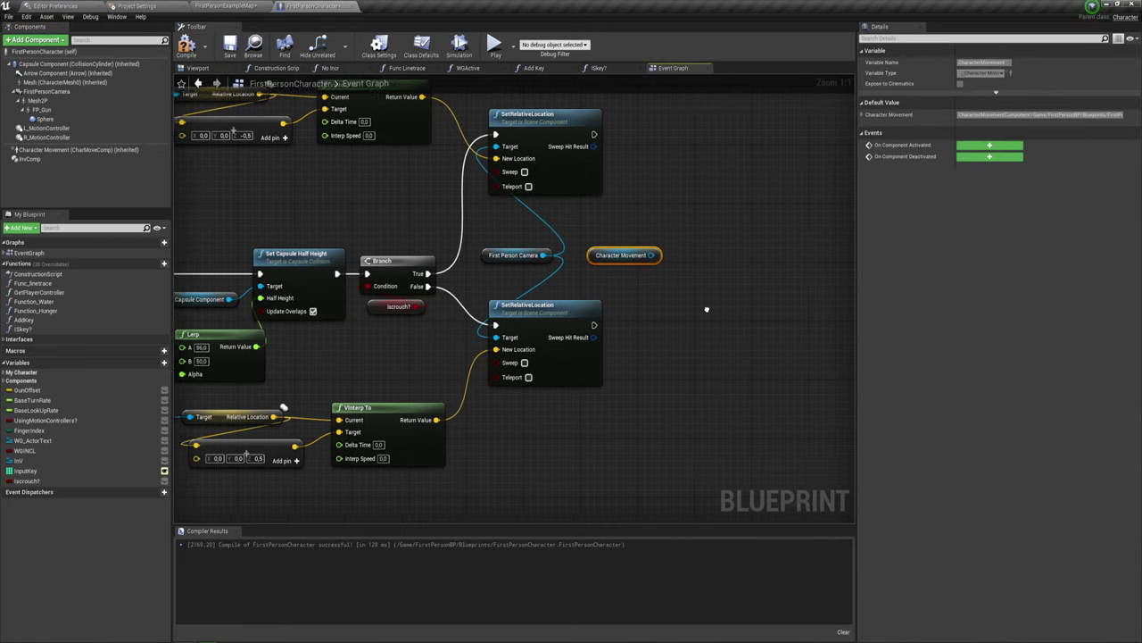
pyautogui.moveTo(586, 256); pyautogui.dragTo(603, 193)
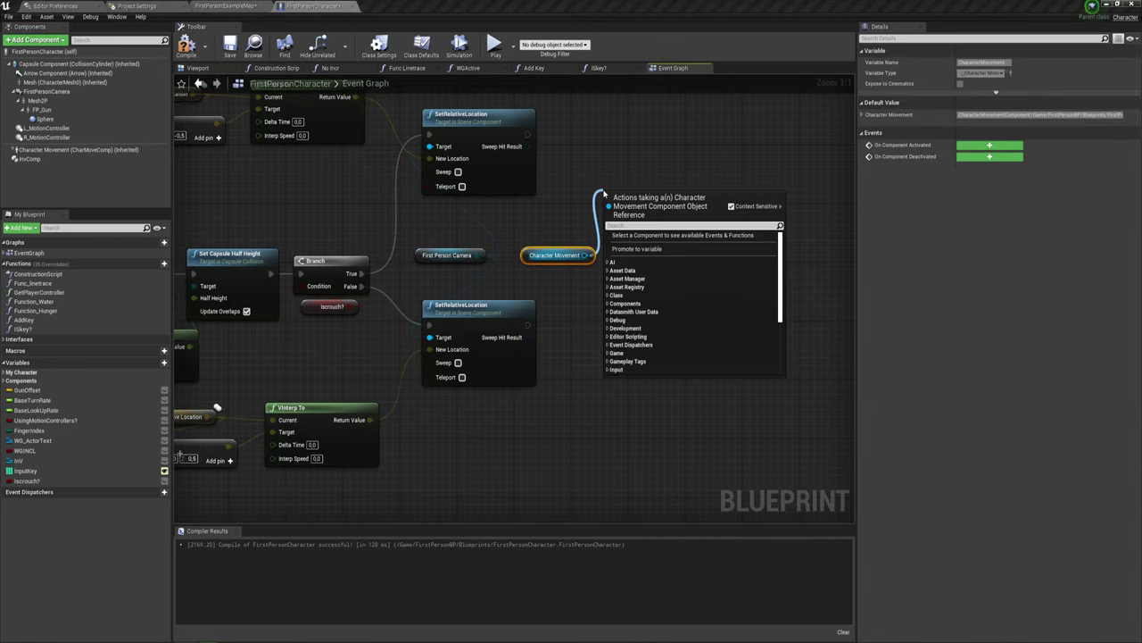
pyautogui.write('set wa')
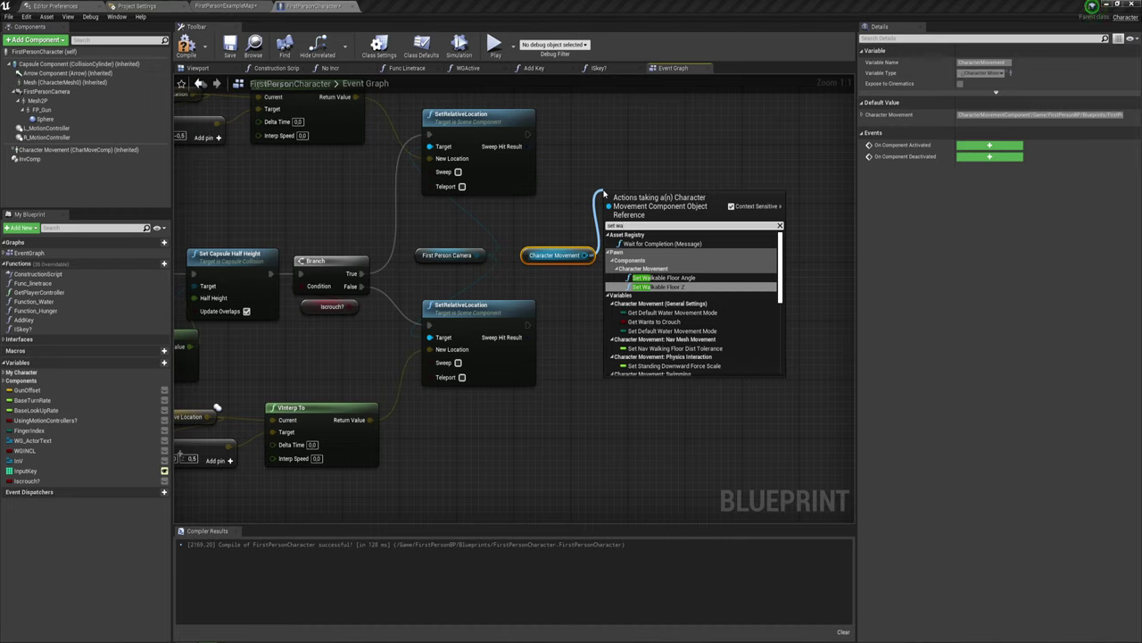
pyautogui.write('lk')
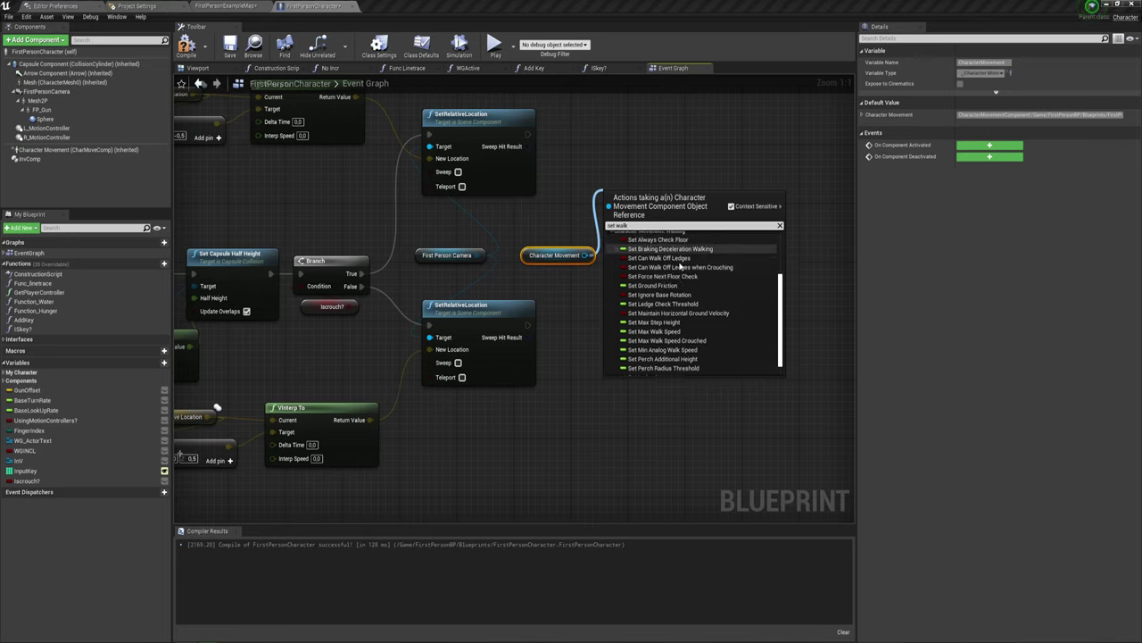
pyautogui.scroll(-3, 658, 318)
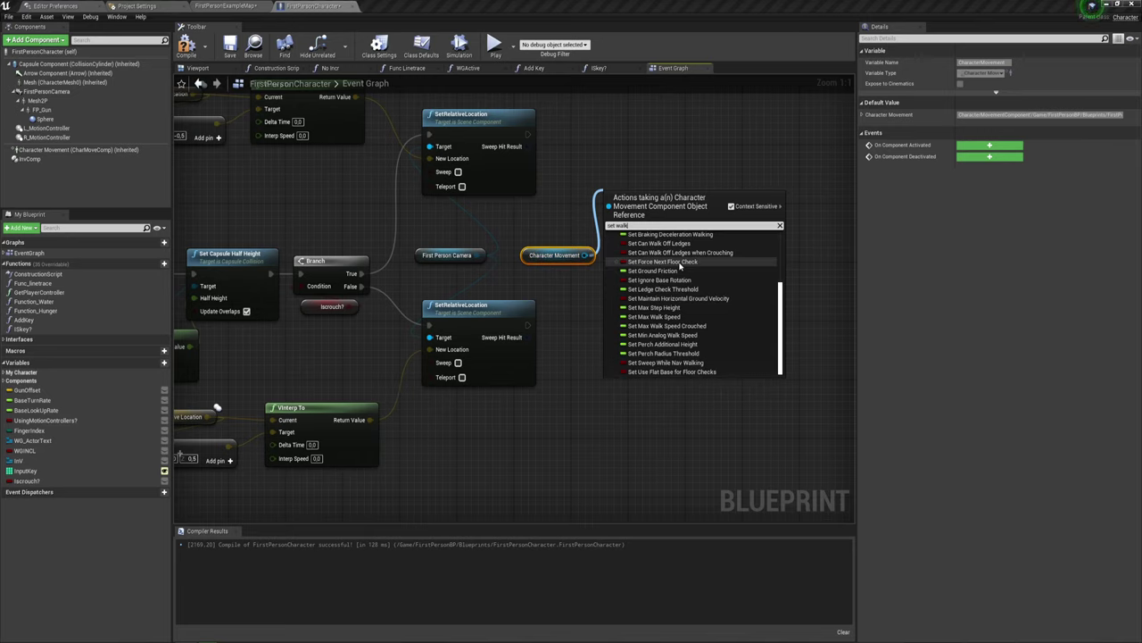
# Add two SET Max Walk Speed nodes, running the lower one after its SetRelativeLocation with Character Movement as Target
pyautogui.click(657, 317)
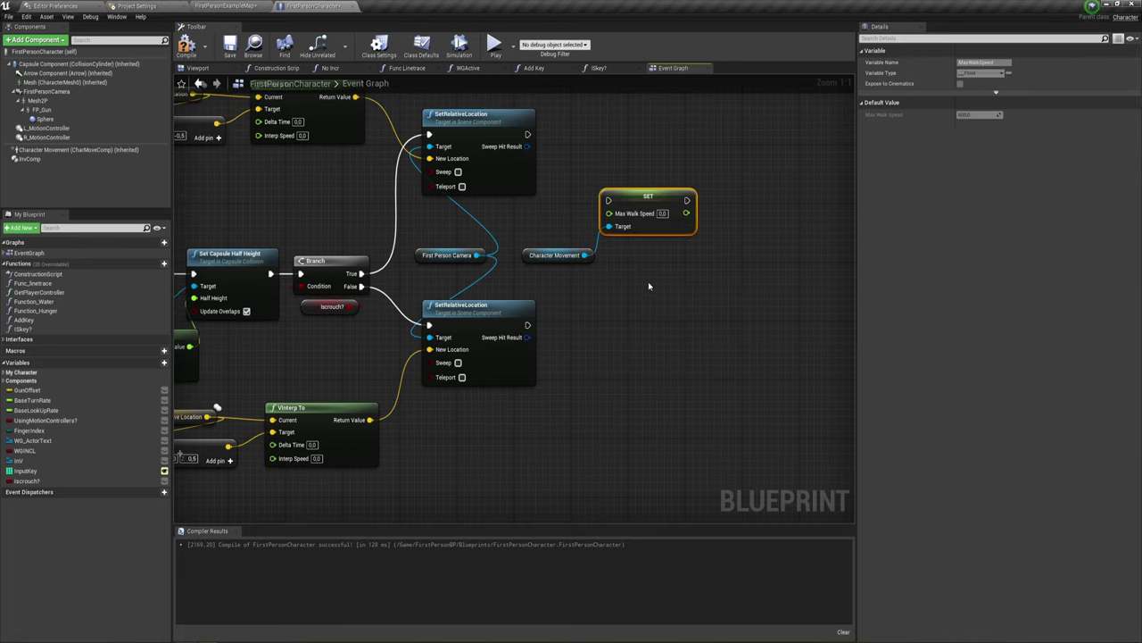
pyautogui.hotkey('ctrl', 'c')
pyautogui.hotkey('ctrl', 'v')
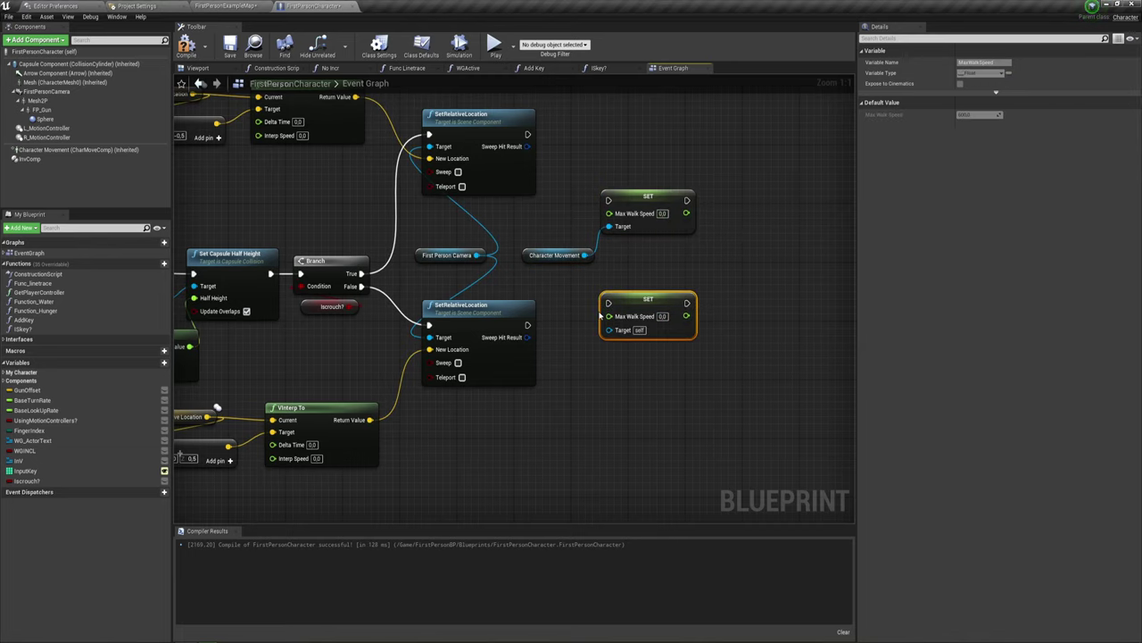
pyautogui.moveTo(608, 303); pyautogui.dragTo(517, 278)
pyautogui.moveTo(528, 329); pyautogui.dragTo(528, 325)
pyautogui.moveTo(629, 300); pyautogui.dragTo(629, 314)
pyautogui.moveTo(585, 256); pyautogui.dragTo(609, 345)
# Run the upper SET Max Walk Speed after the upper SetRelativeLocation and select Character Movement
pyautogui.moveTo(610, 202); pyautogui.dragTo(528, 135)
pyautogui.moveTo(644, 196); pyautogui.dragTo(637, 130)
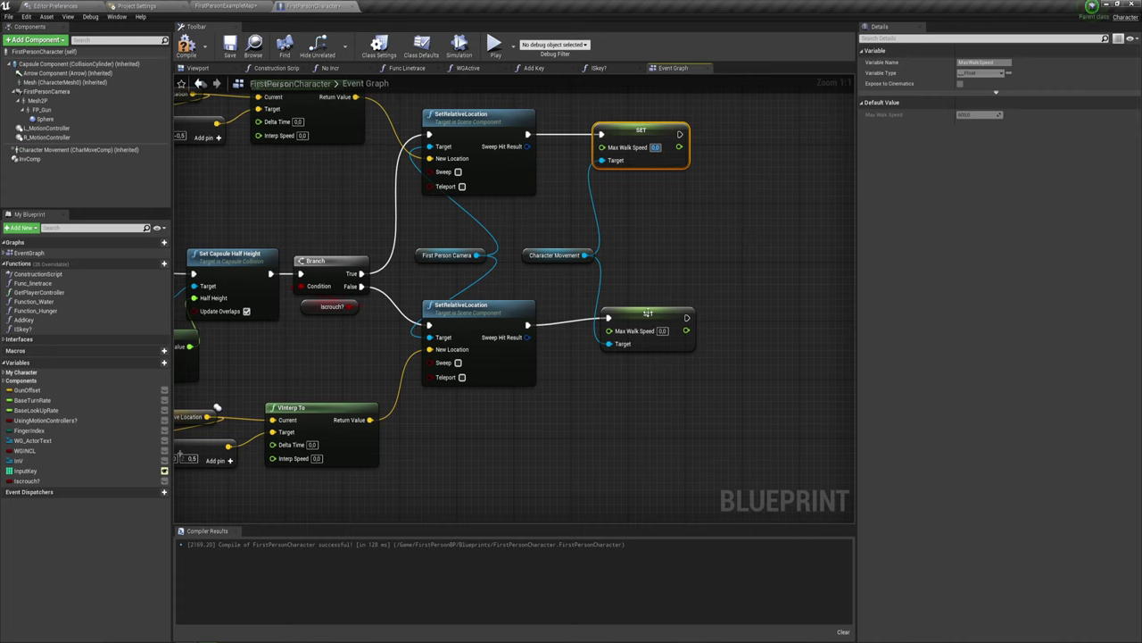
pyautogui.click(38, 150)
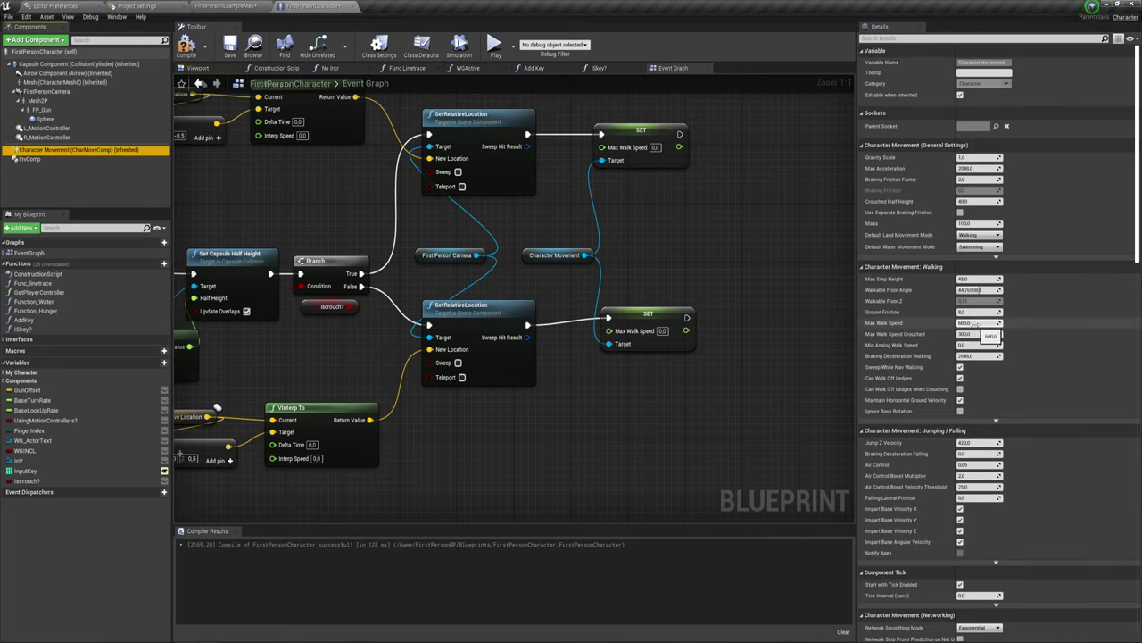
# Set Max Walk Speed to 600 on the standing SET node and 180 on the crouch SET node
pyautogui.click(663, 331)
pyautogui.write('600')
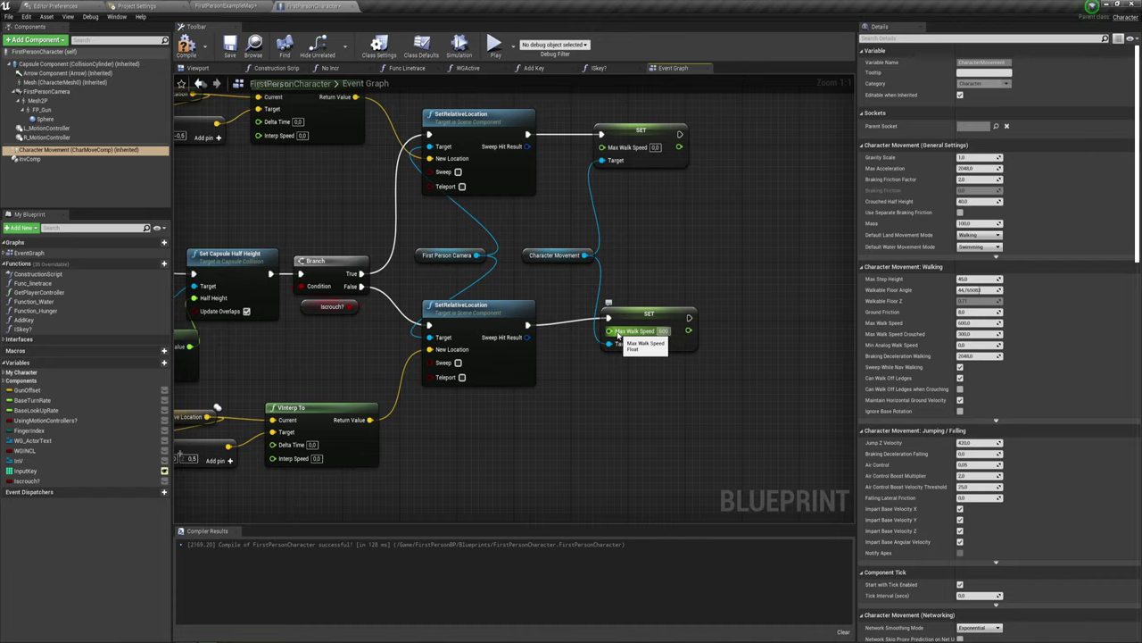
pyautogui.click(653, 163)
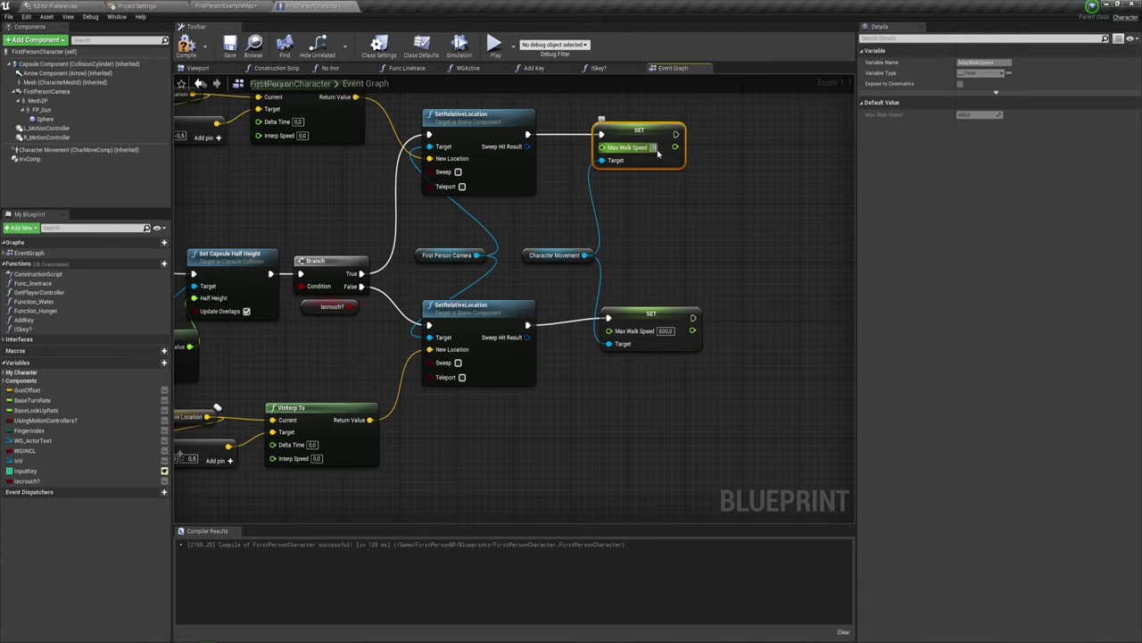
pyautogui.write('180')
pyautogui.click(660, 217)
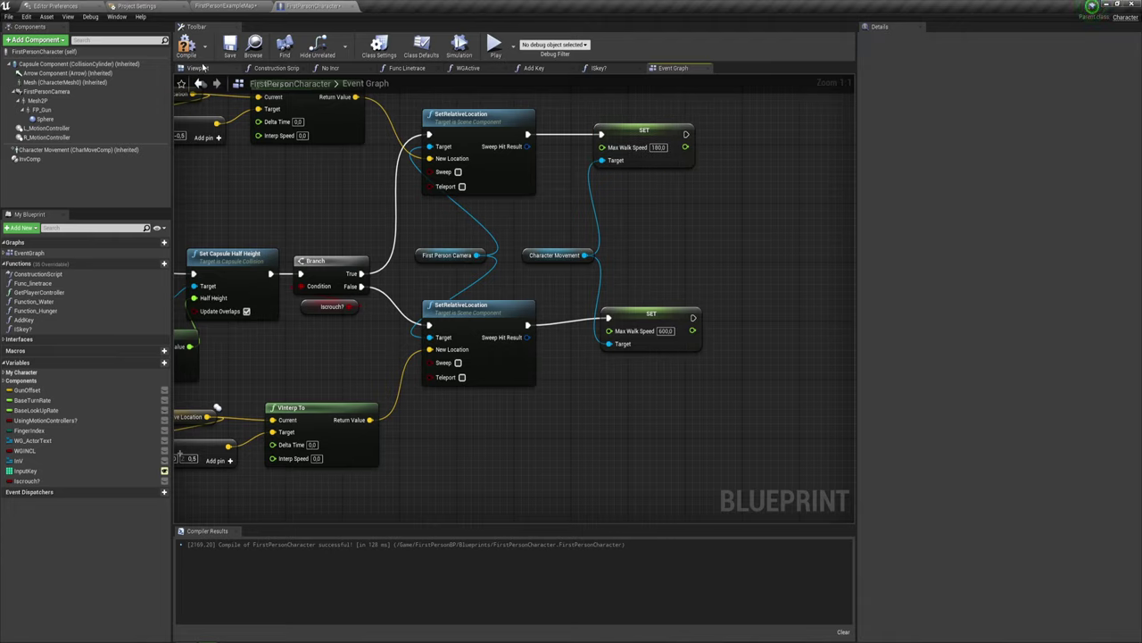
# Play the level and crouch-walk under the grey block repeatedly to test crouch speed
pyautogui.click(493, 44)
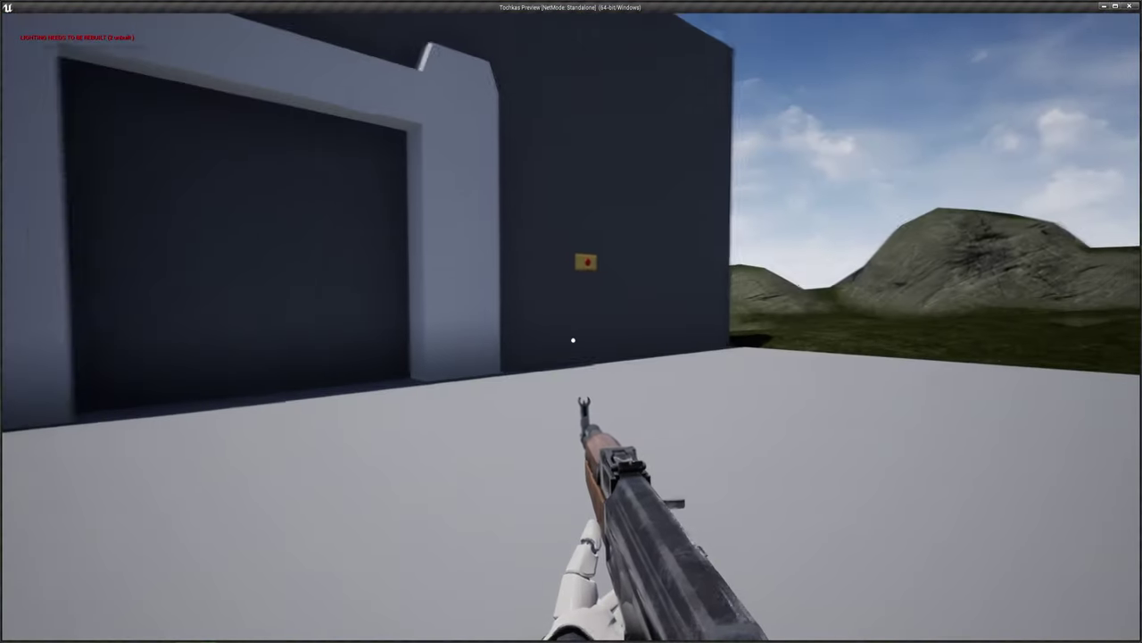
pyautogui.press('w')
pyautogui.press('w')
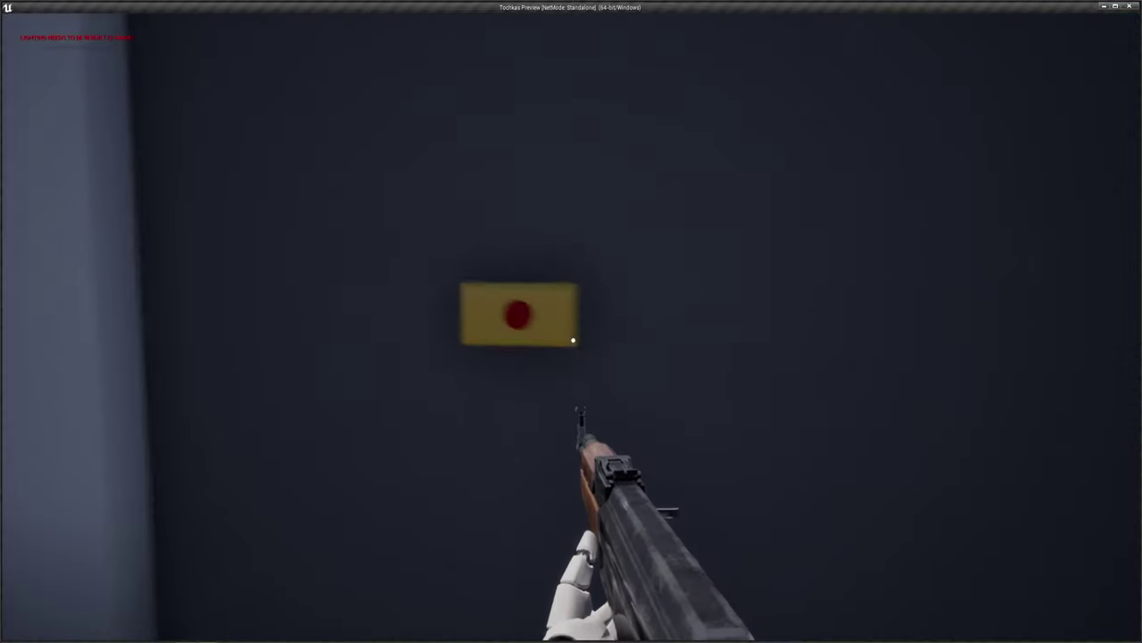
pyautogui.press('w')
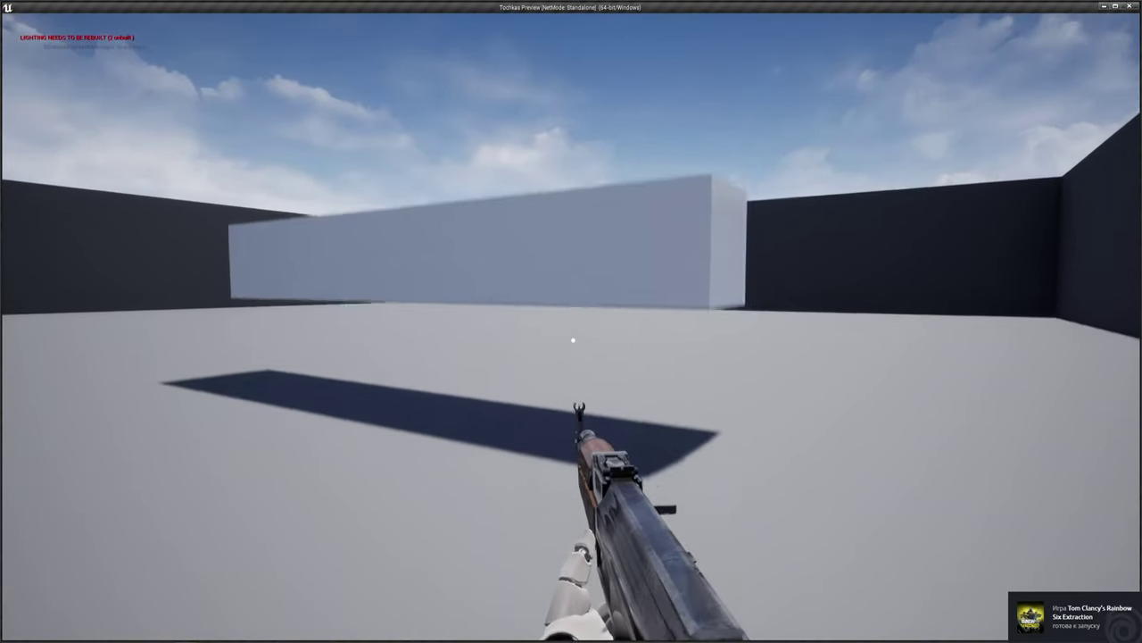
pyautogui.press('w')
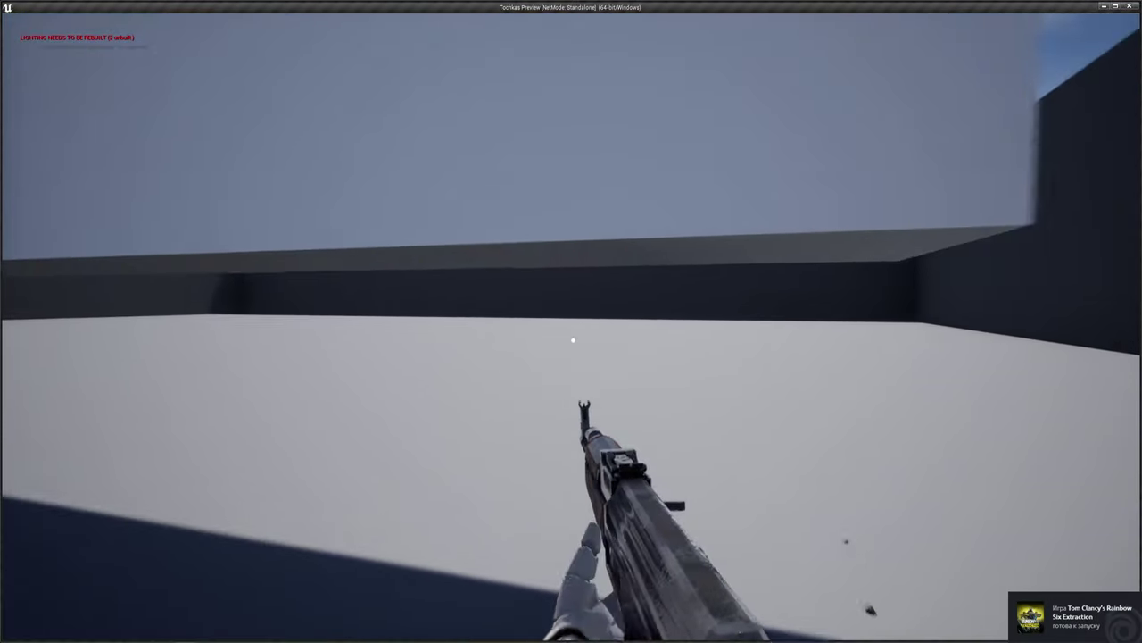
pyautogui.press('w')
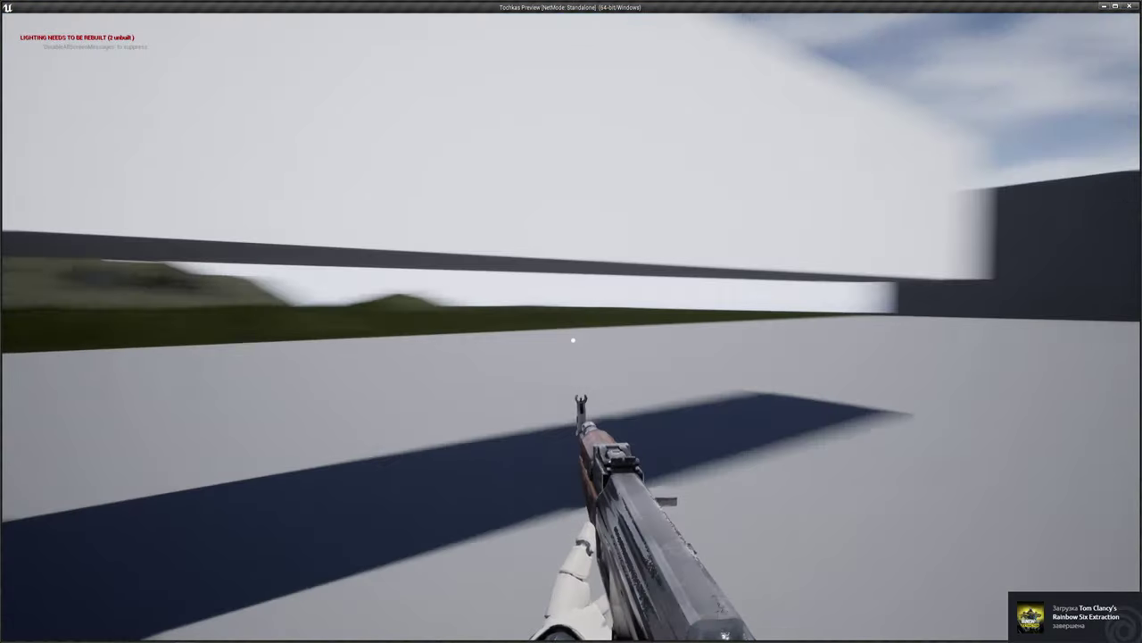
pyautogui.press('s')
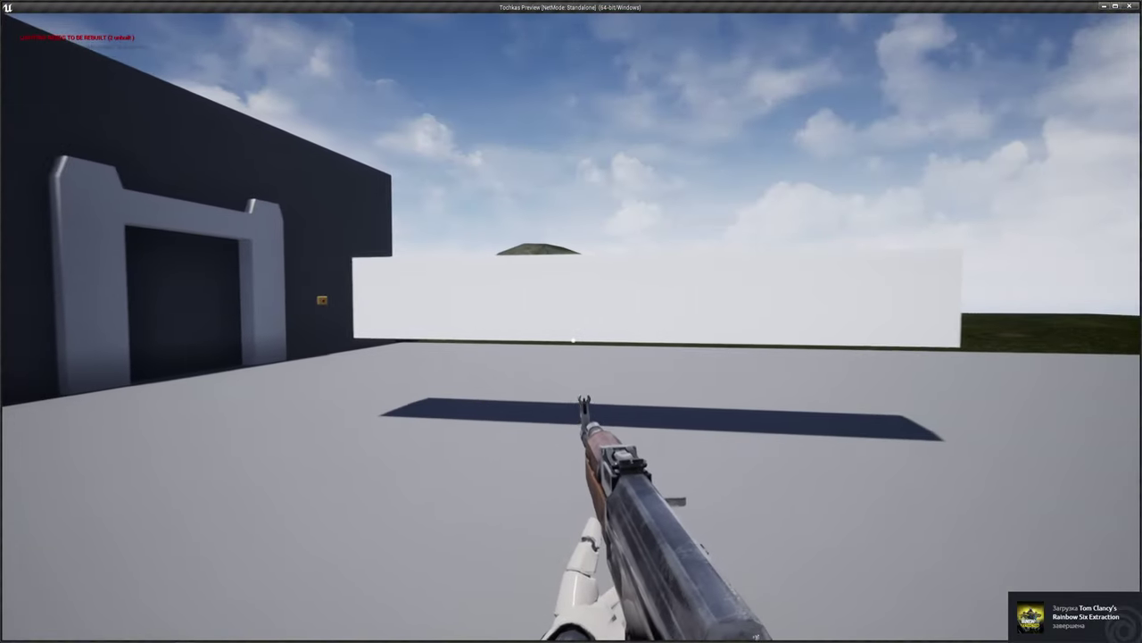
pyautogui.press('w')
pyautogui.press('w')
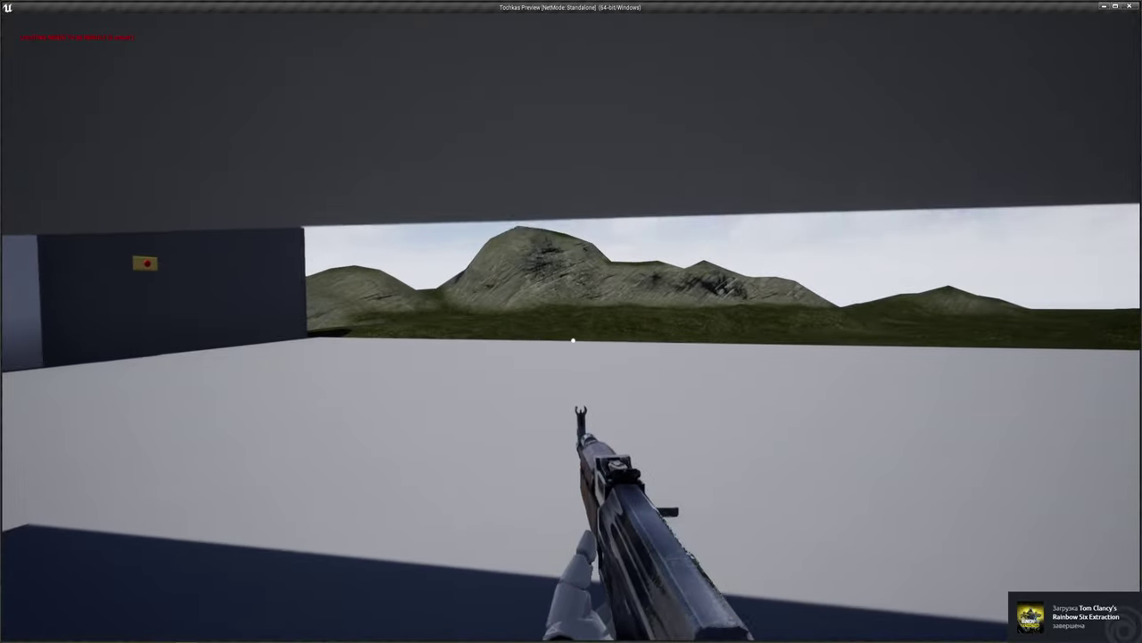
pyautogui.press('s')
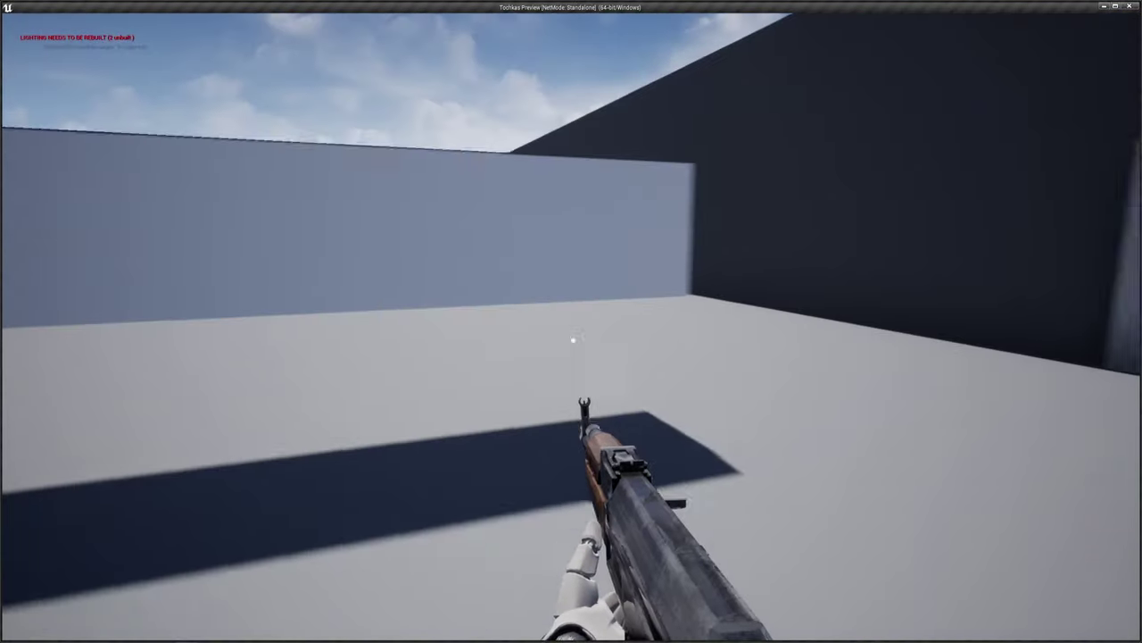
pyautogui.press('w')
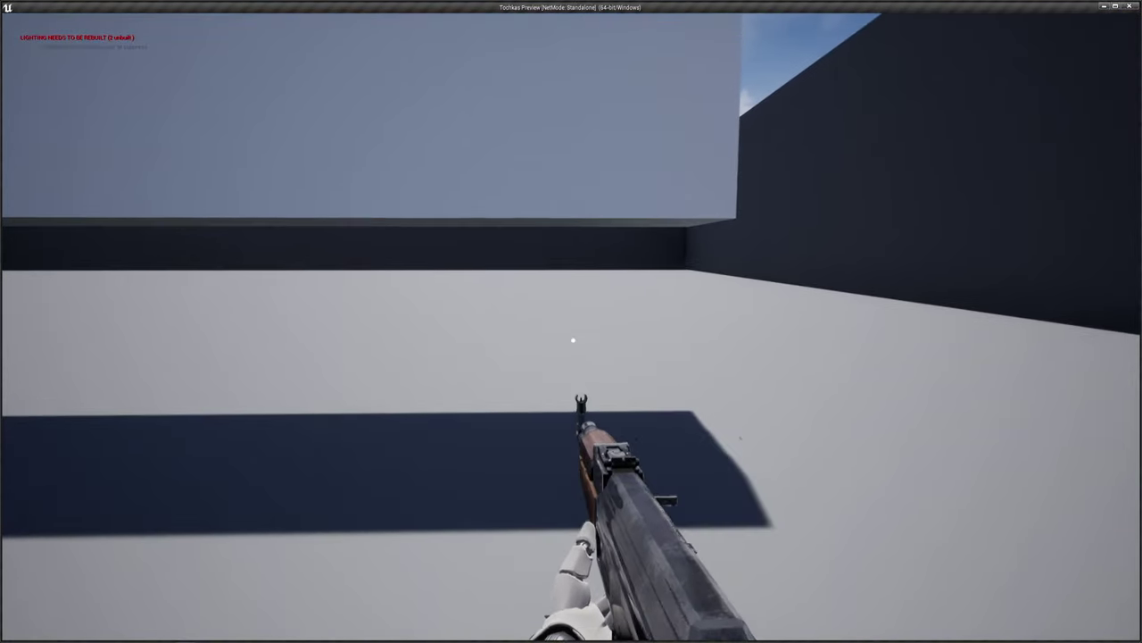
# Walk around the platform and grass, then end the play session back in the Event Graph
pyautogui.press('s')
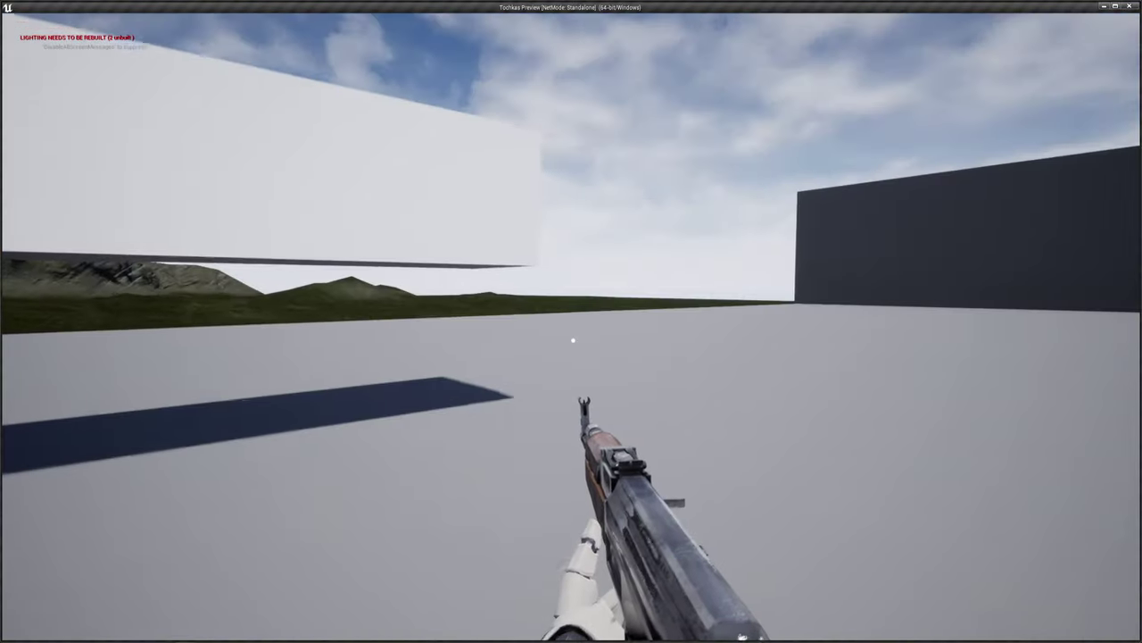
pyautogui.press('s')
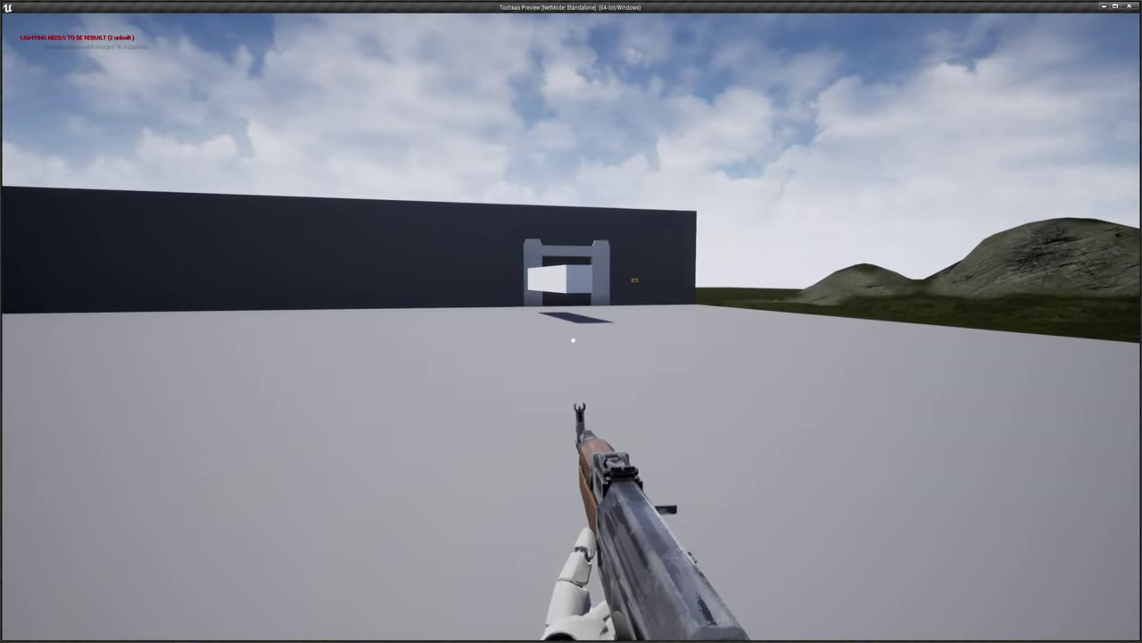
pyautogui.press('w')
pyautogui.press('d')
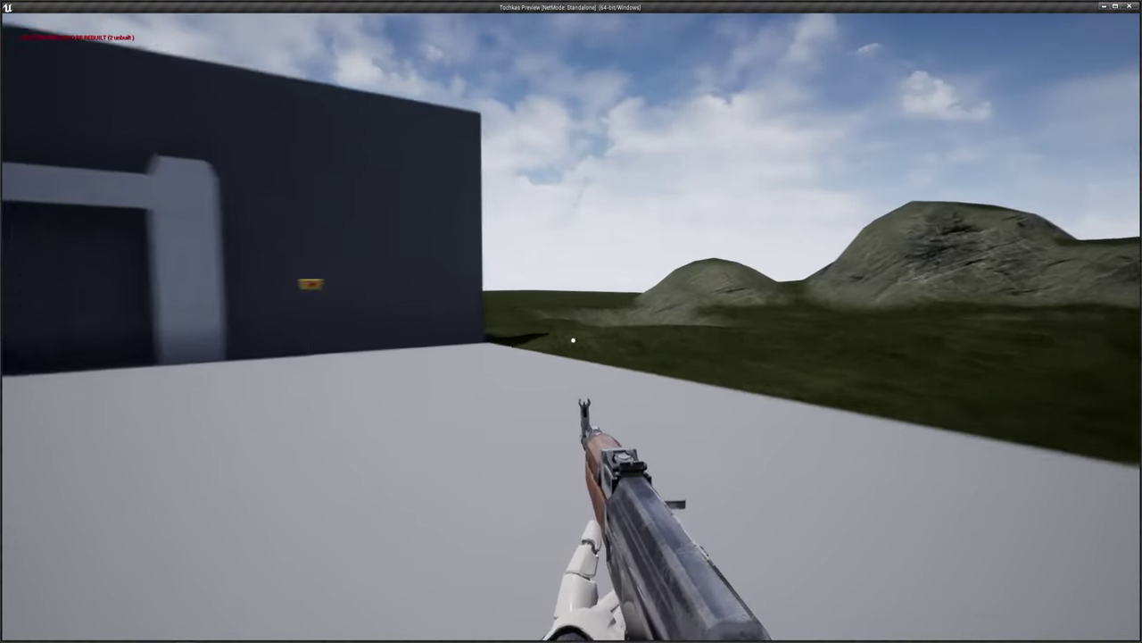
pyautogui.press('w')
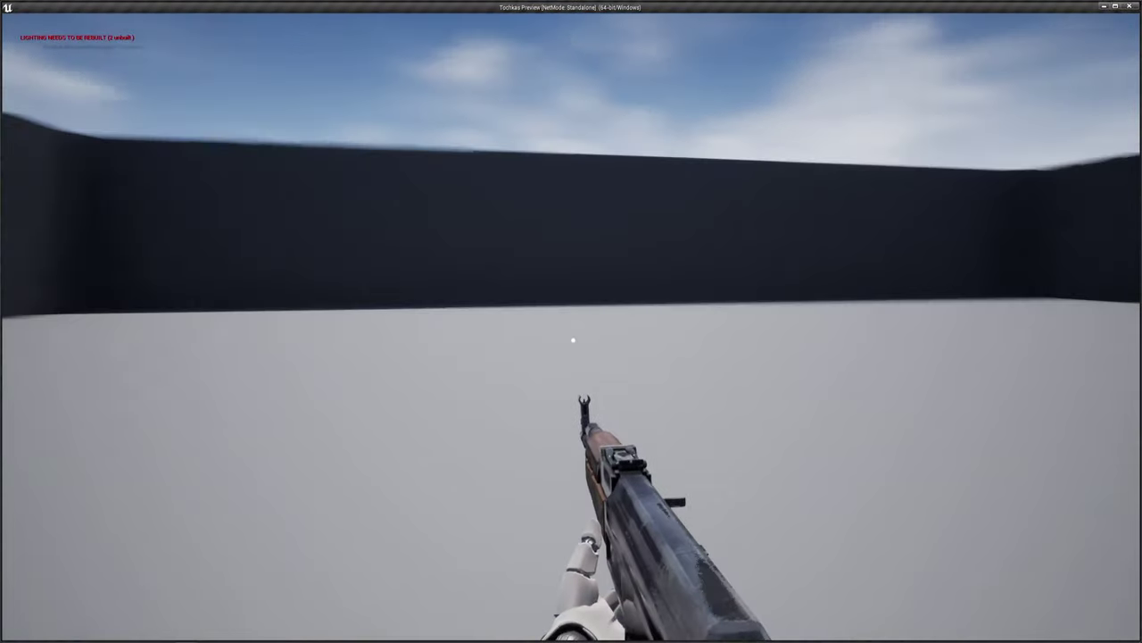
pyautogui.press('w')
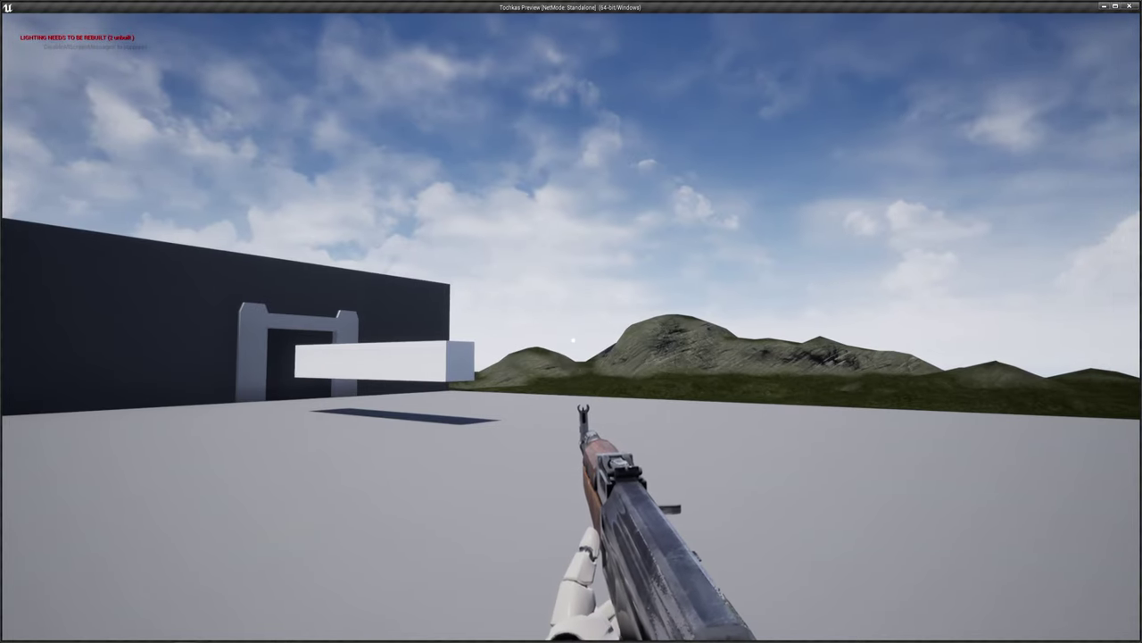
pyautogui.press('Escape')
pyautogui.scroll(-3, 603, 267)
pyautogui.moveTo(602, 267); pyautogui.dragTo(597, 240, button='right')
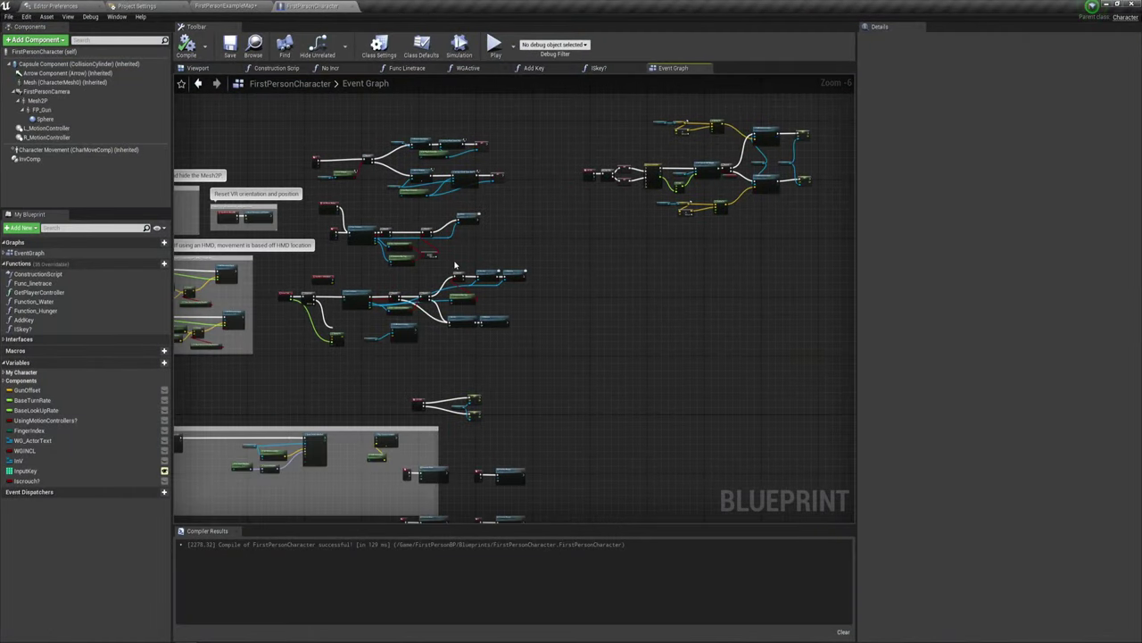
# Bring the Left Shift node group into view and move the Left Shift node left
pyautogui.scroll(5, 597, 240)
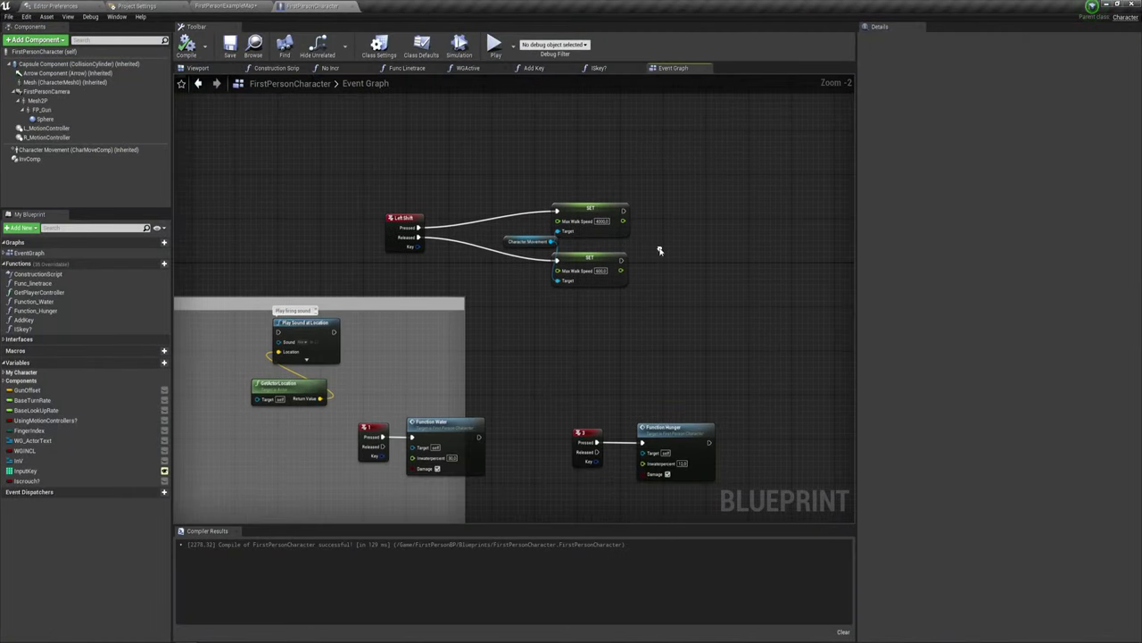
pyautogui.moveTo(445, 251)
pyautogui.mouseDown(button='right')
pyautogui.moveTo(523, 238)
pyautogui.moveTo(647, 245)
pyautogui.mouseUp(button='right')
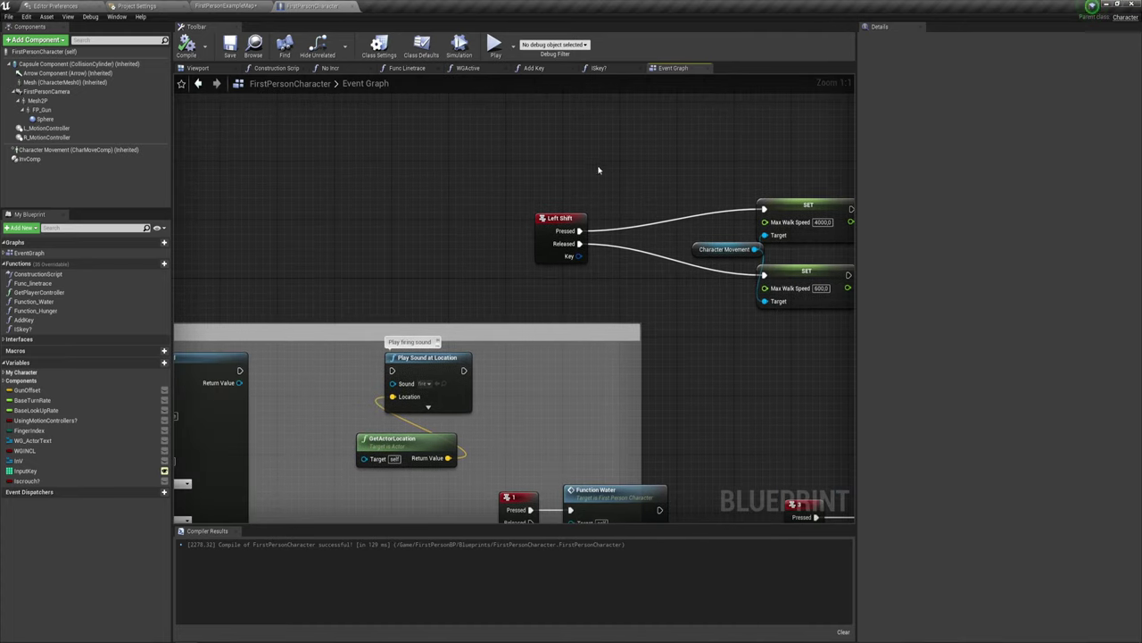
pyautogui.moveTo(557, 219); pyautogui.dragTo(456, 218)
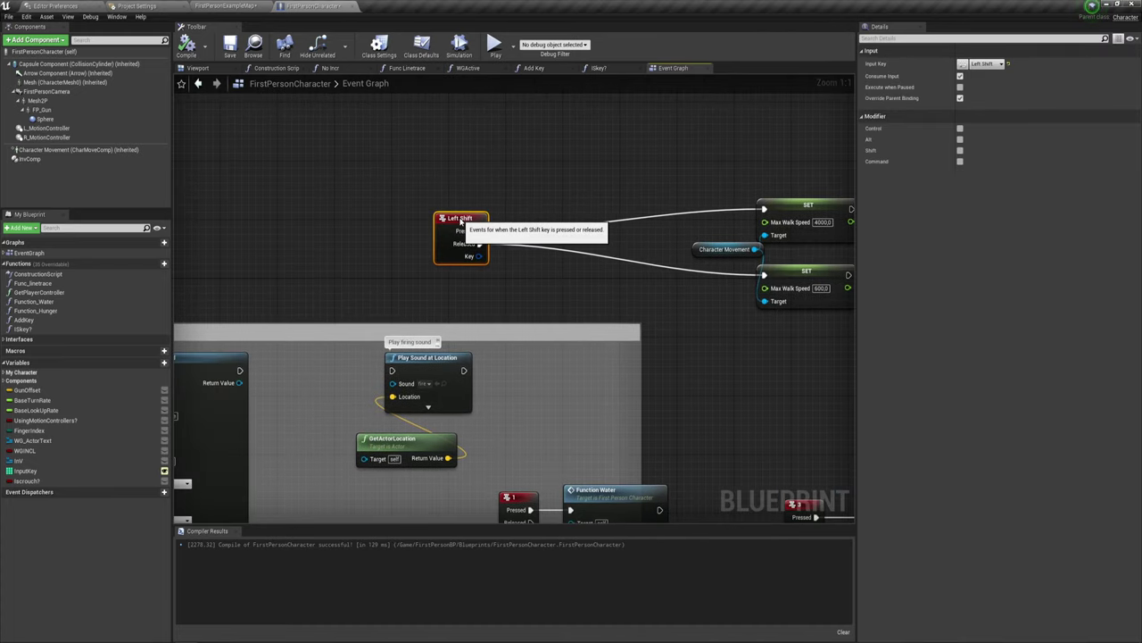
pyautogui.moveTo(598, 299); pyautogui.dragTo(565, 265, button='right')
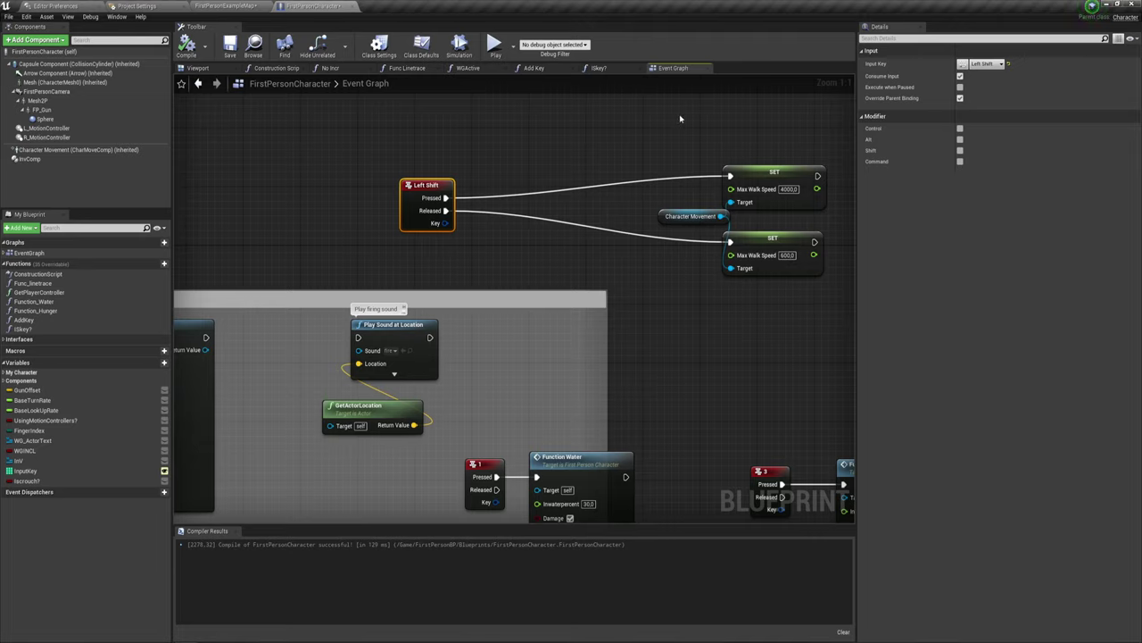
pyautogui.moveTo(680, 119); pyautogui.dragTo(778, 295)
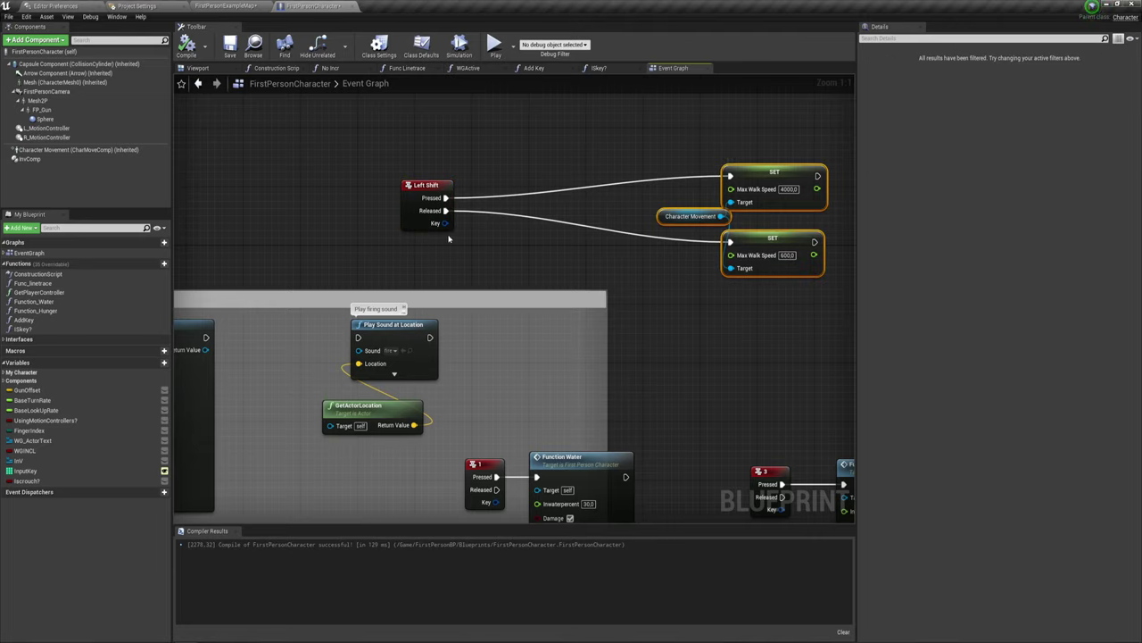
# Add an Iscrouch? Branch fed by Left Shift Pressed, its False driving the 4000 SET node
pyautogui.moveTo(36, 481); pyautogui.dragTo(153, 482)
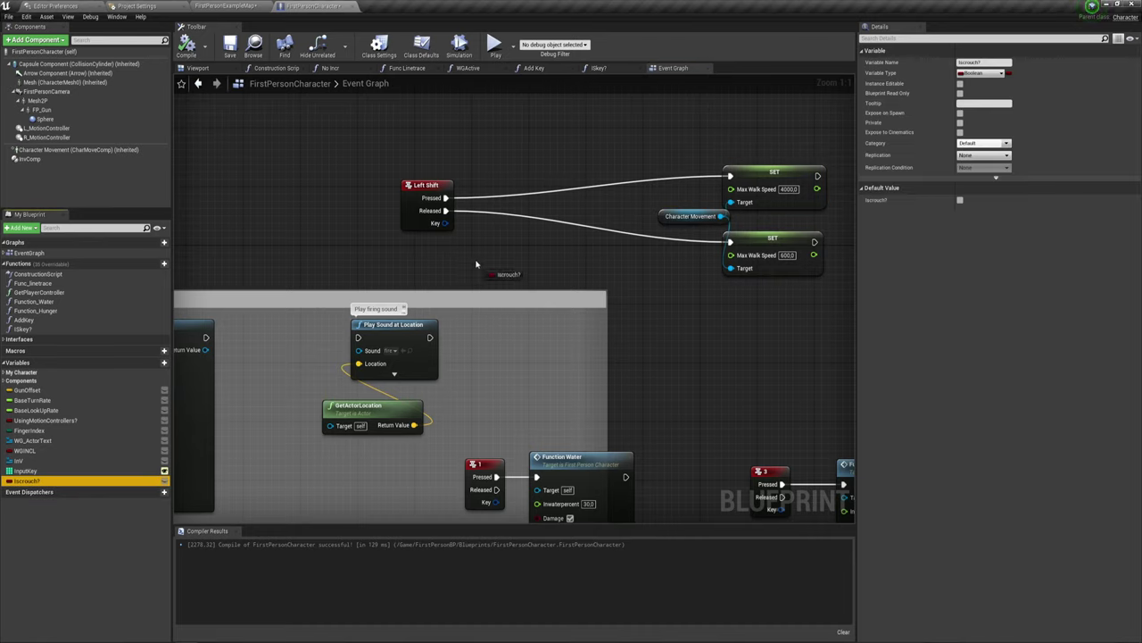
pyautogui.moveTo(455, 246)
pyautogui.keyDown('ctrl'); pyautogui.mouseDown()
pyautogui.moveTo(478, 248)
pyautogui.moveTo(506, 167)
pyautogui.mouseUp(); pyautogui.keyUp('ctrl')
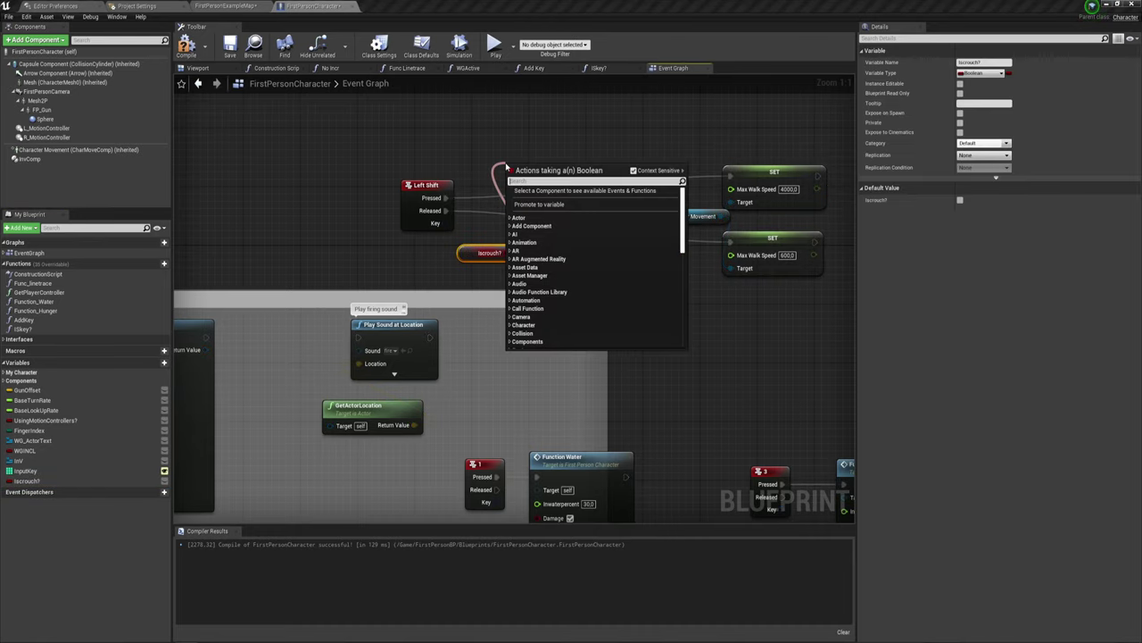
pyautogui.write('branch')
pyautogui.press('Return')
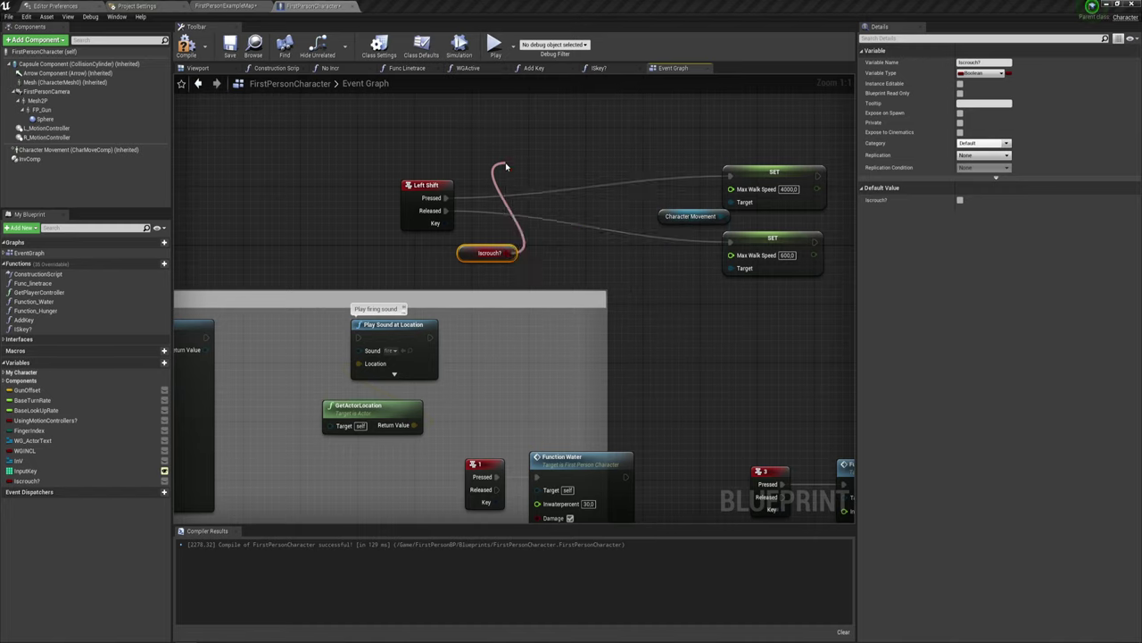
pyautogui.moveTo(519, 186); pyautogui.dragTo(445, 197)
pyautogui.moveTo(535, 169); pyautogui.dragTo(535, 178)
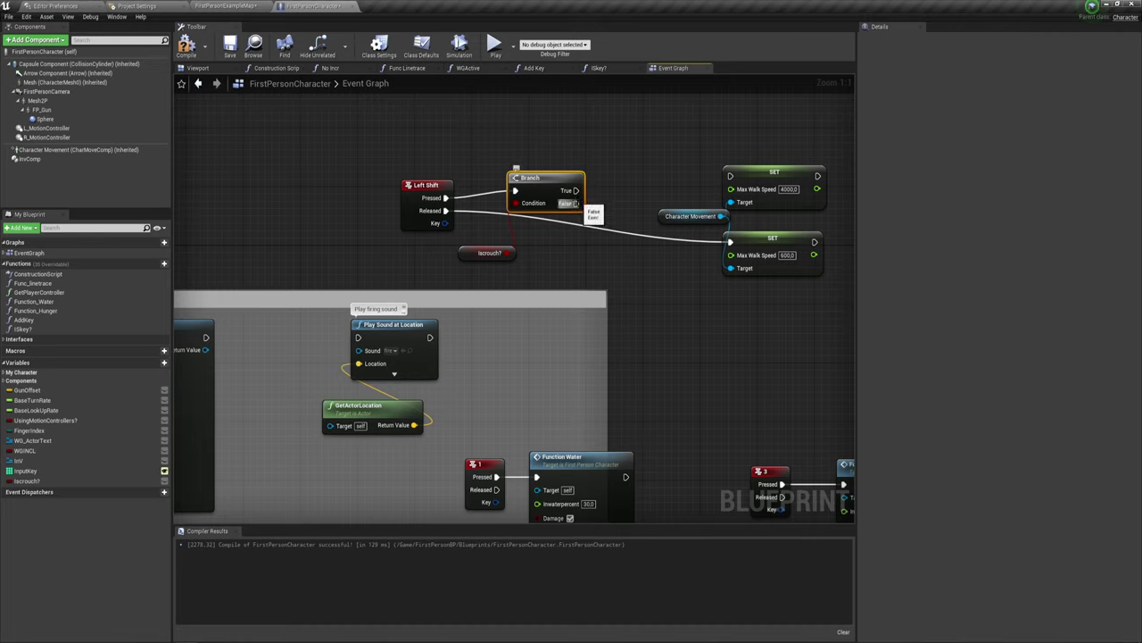
pyautogui.moveTo(578, 203)
pyautogui.mouseDown()
pyautogui.moveTo(717, 191)
pyautogui.moveTo(730, 177)
pyautogui.mouseUp()
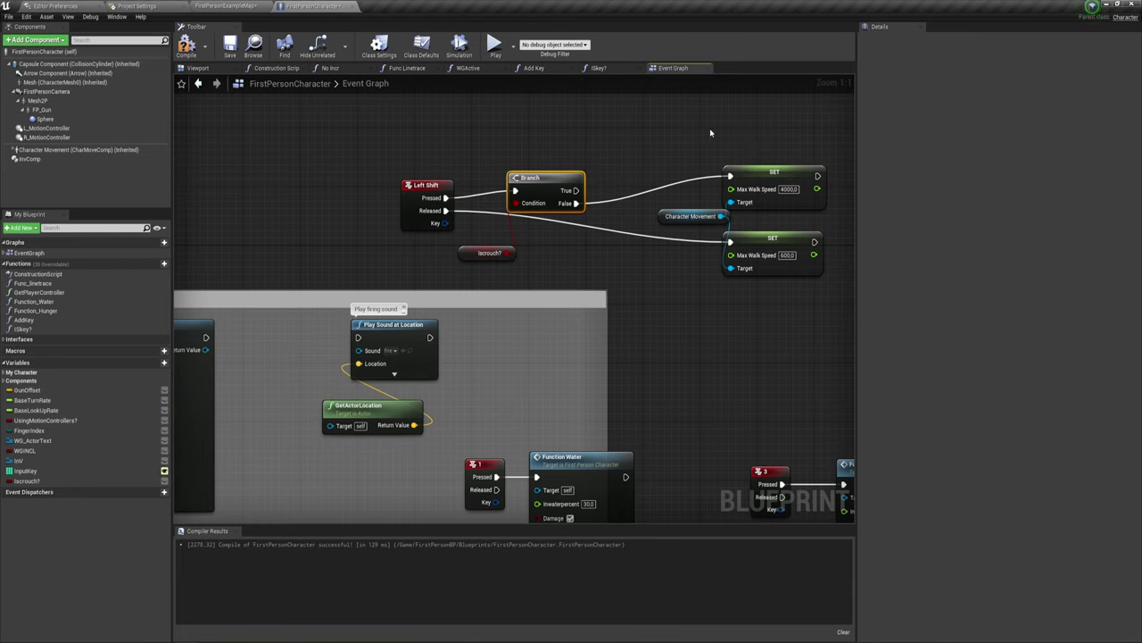
pyautogui.moveTo(672, 127); pyautogui.dragTo(752, 295)
pyautogui.moveTo(566, 192); pyautogui.dragTo(519, 166, button='right')
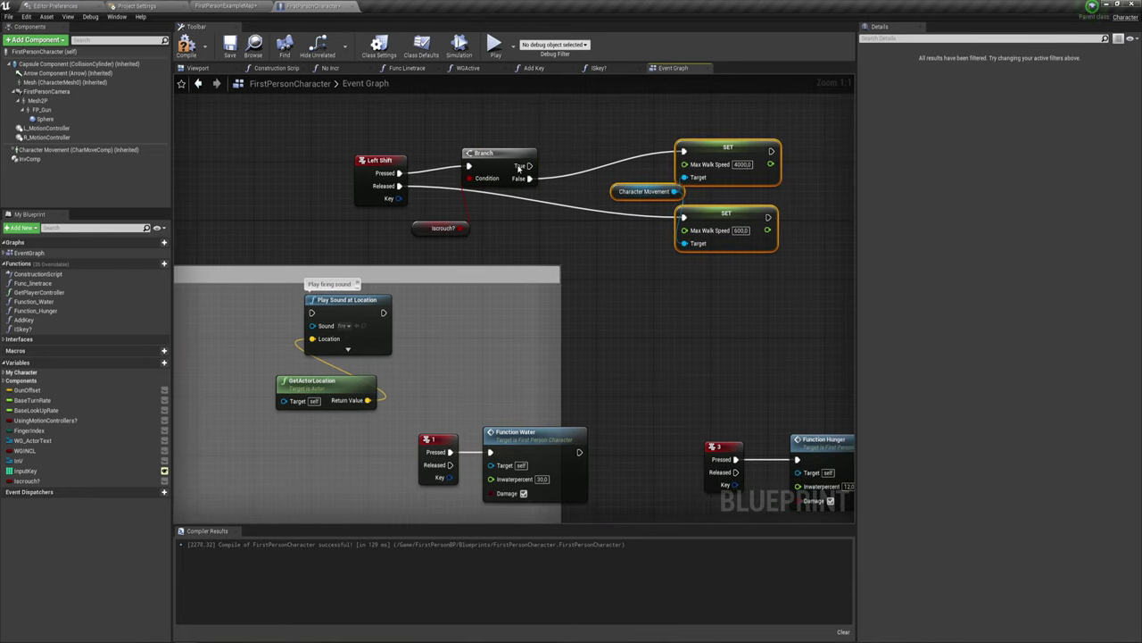
pyautogui.moveTo(559, 215); pyautogui.dragTo(519, 226, button='right')
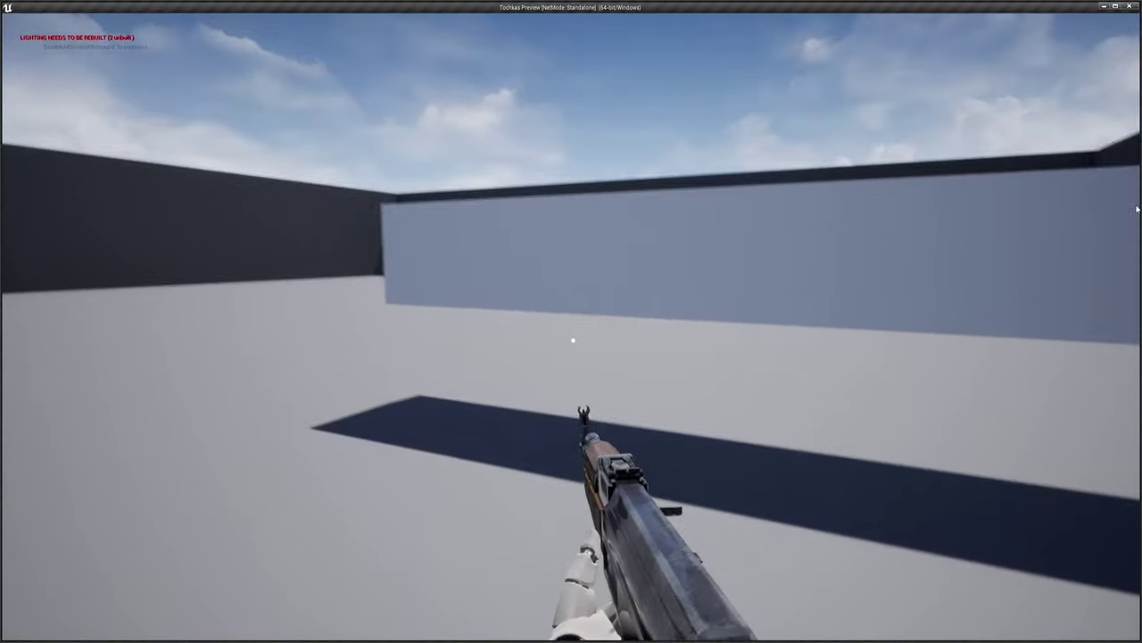
# Stop the play test, pull Left Shift Released off the 600.0 SET node, and briefly play-test again
pyautogui.press('Escape')
pyautogui.moveTo(511, 216); pyautogui.dragTo(531, 220, button='right')
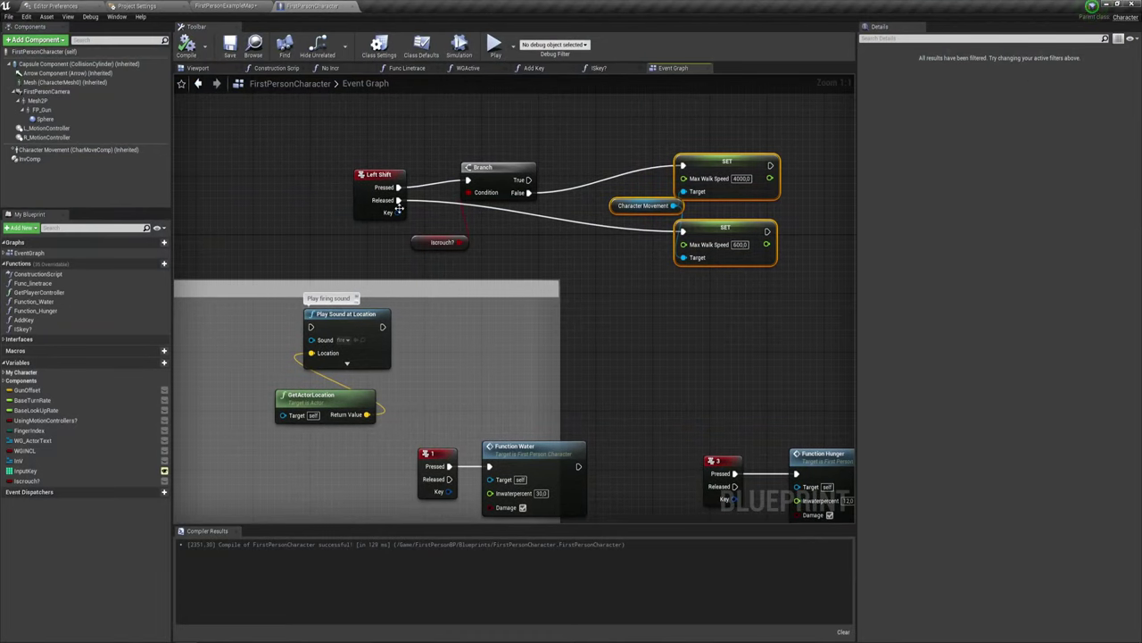
pyautogui.moveTo(398, 200); pyautogui.dragTo(423, 199)
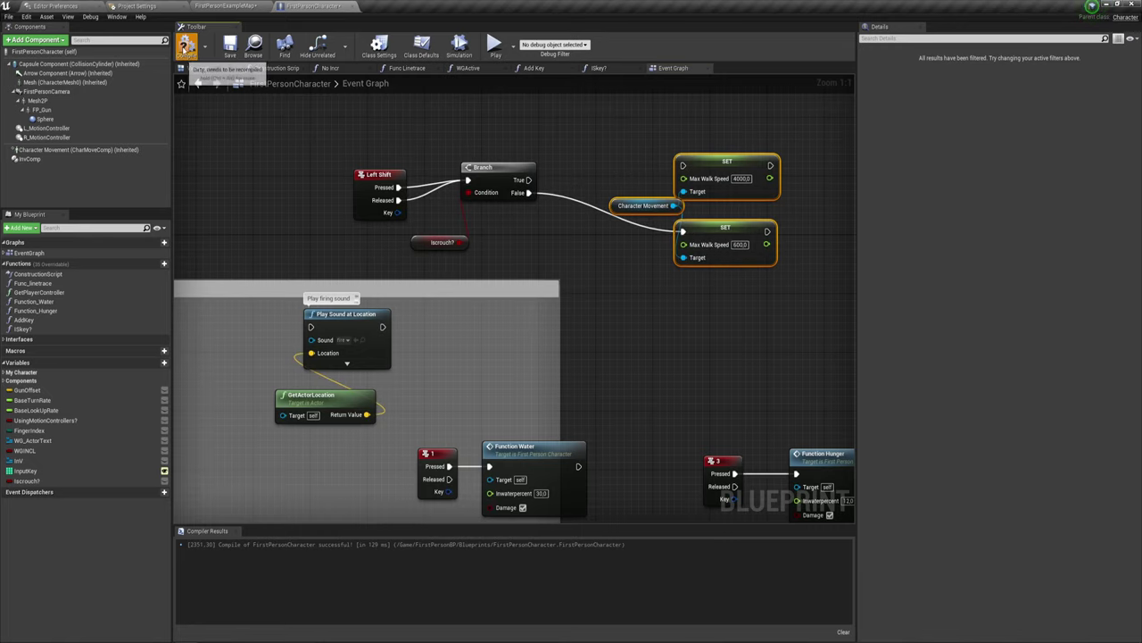
pyautogui.click(494, 44)
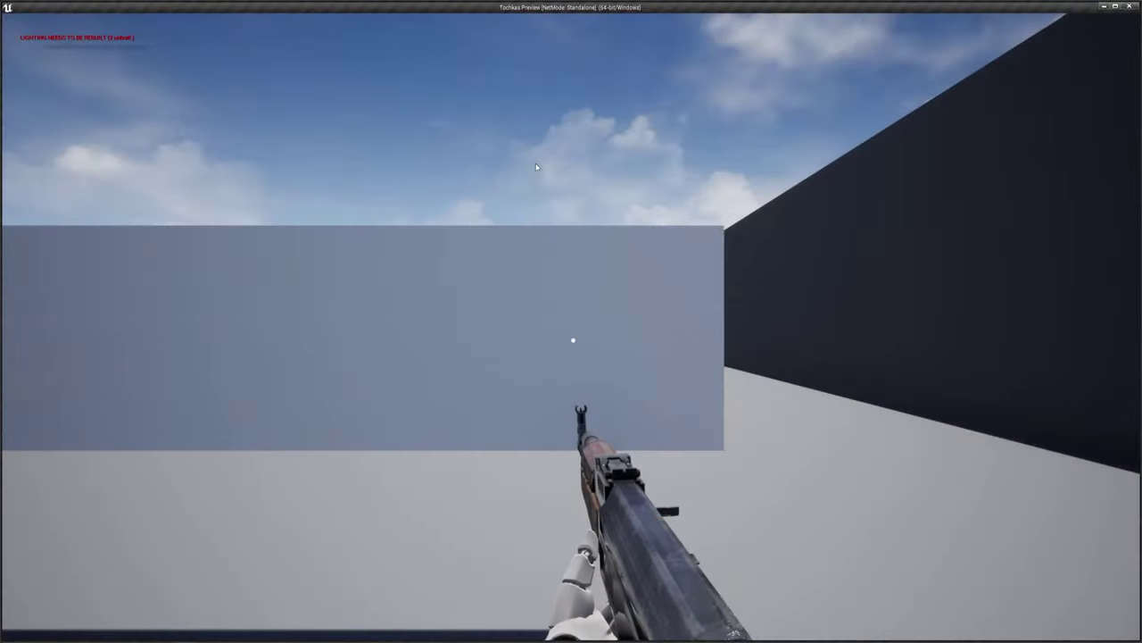
pyautogui.press('Escape')
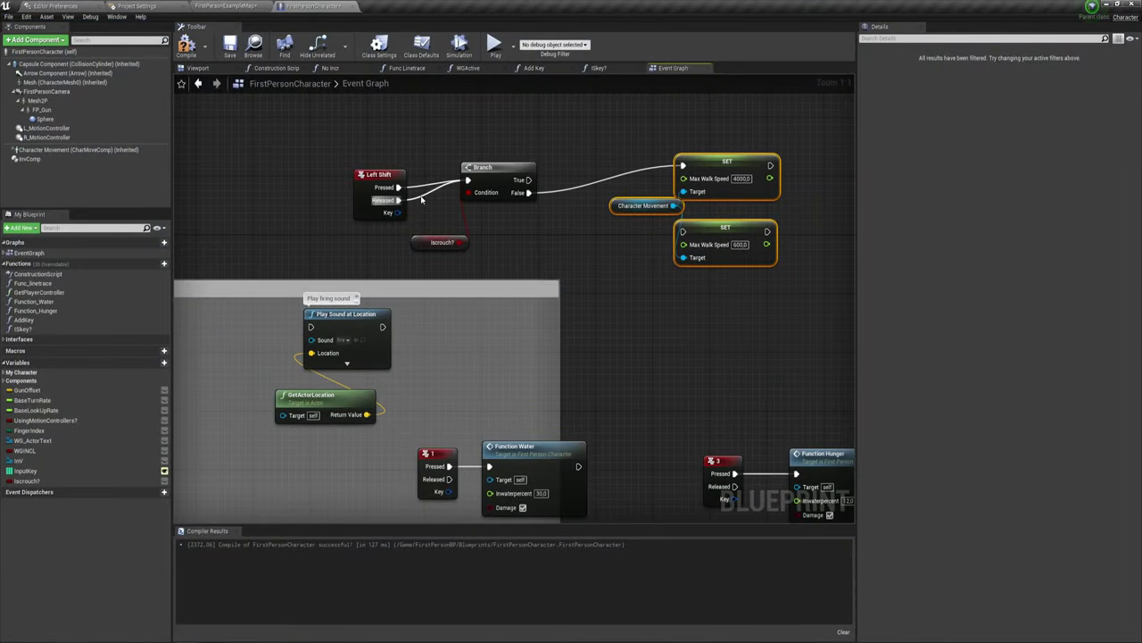
# Duplicate the Branch for Left Shift Released, wiring its False output to the 600.0 SET node
pyautogui.click(493, 168)
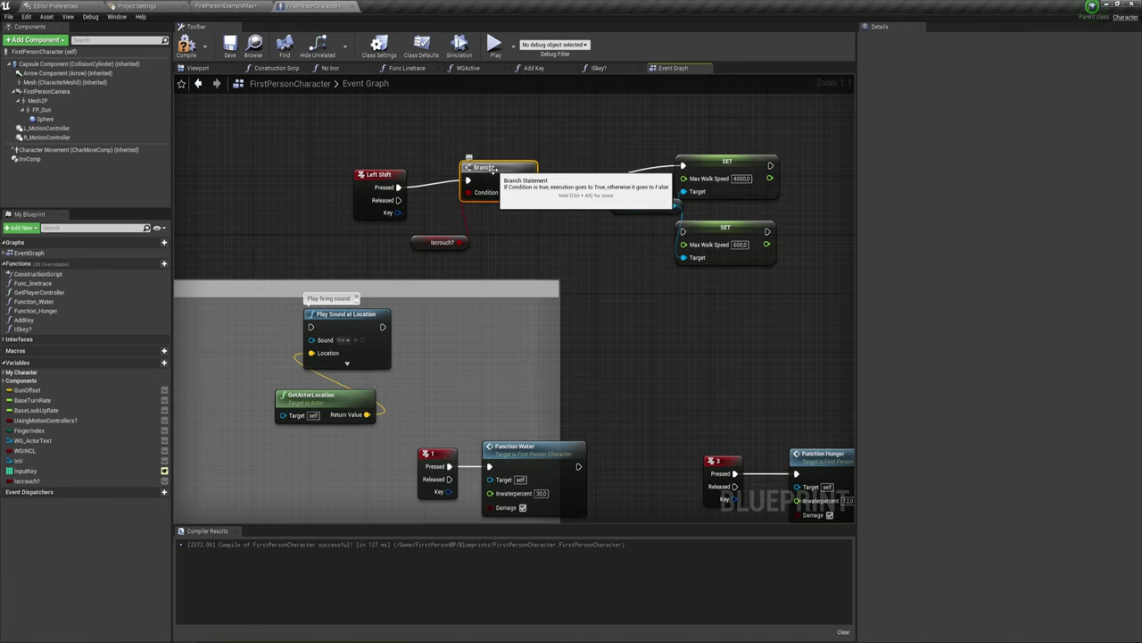
pyautogui.hotkey('ctrl', 'c')
pyautogui.hotkey('ctrl', 'v')
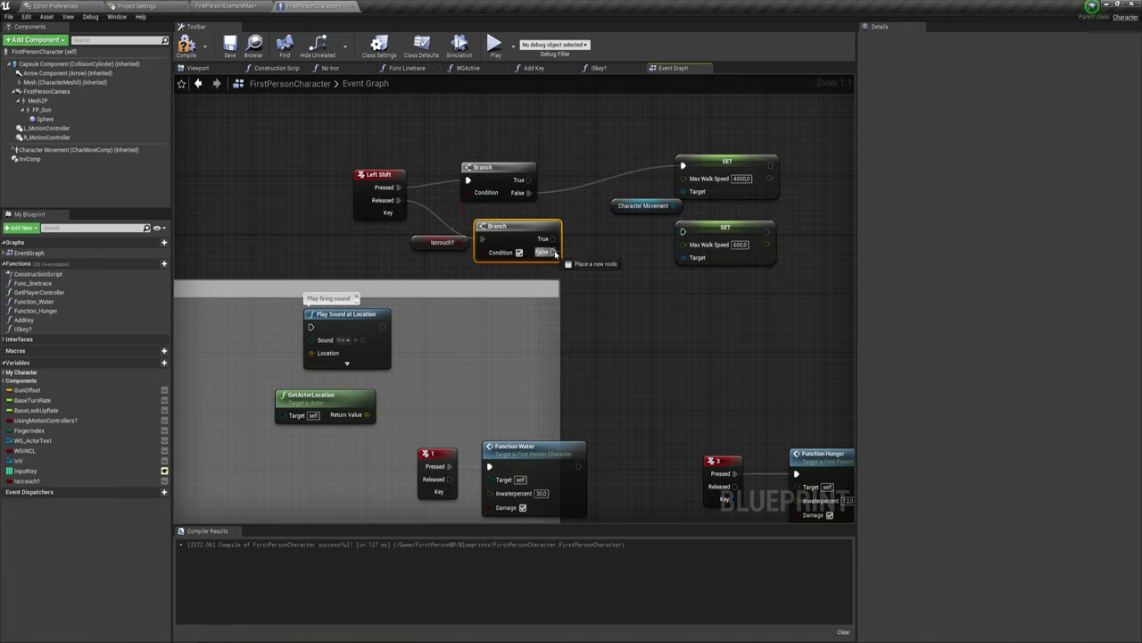
pyautogui.moveTo(507, 236)
pyautogui.mouseDown()
pyautogui.moveTo(514, 222)
pyautogui.moveTo(506, 237)
pyautogui.mouseUp()
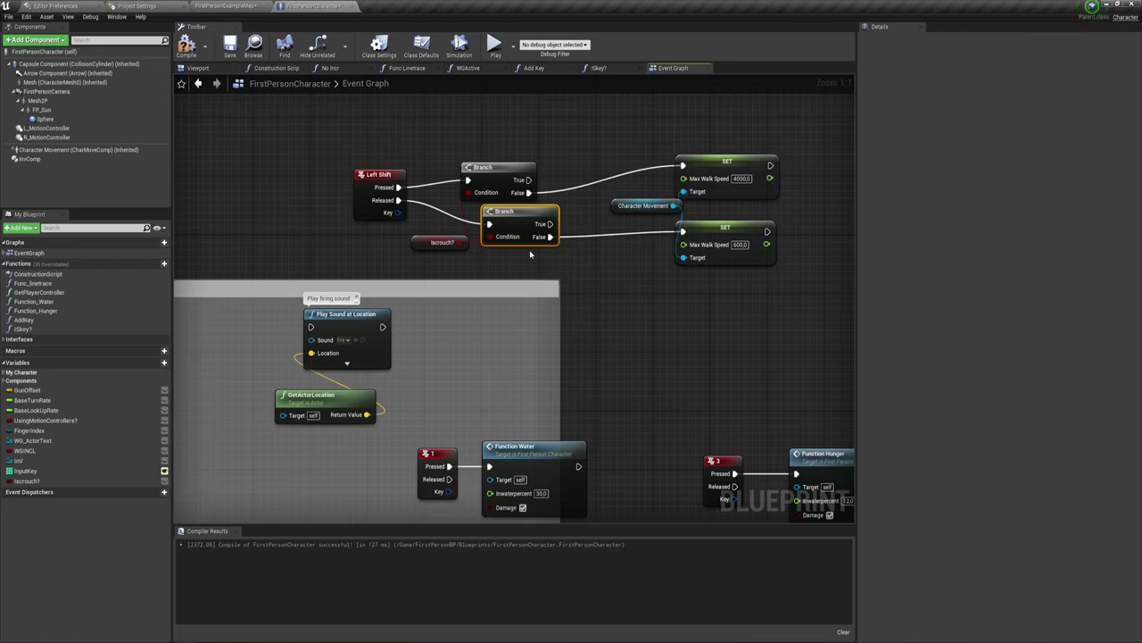
pyautogui.click(514, 175)
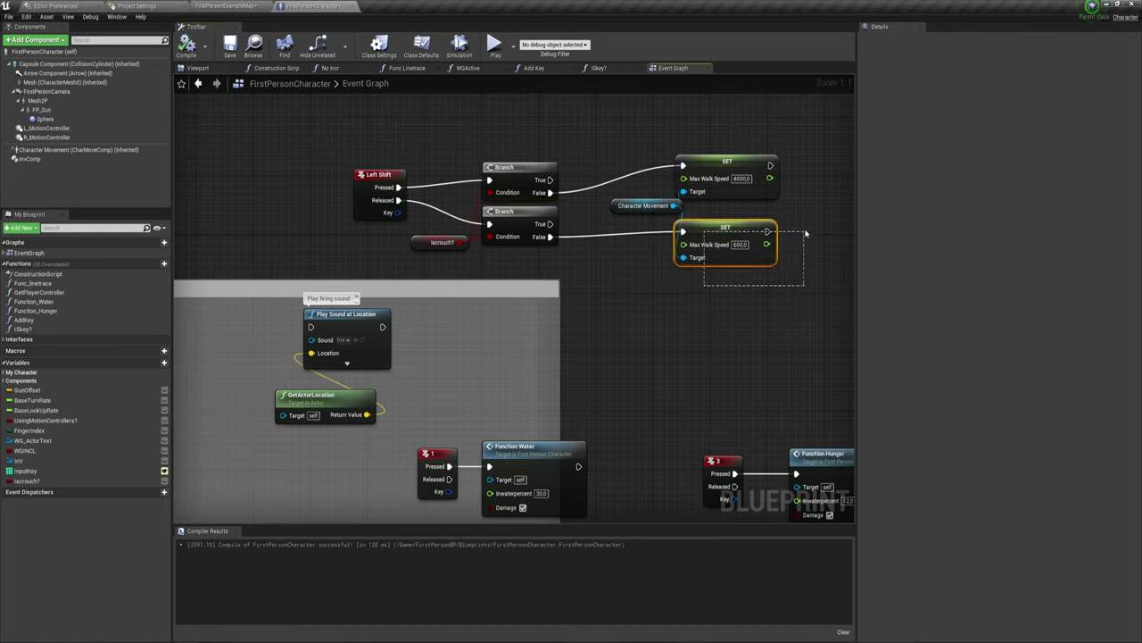
pyautogui.moveTo(805, 230); pyautogui.dragTo(803, 234)
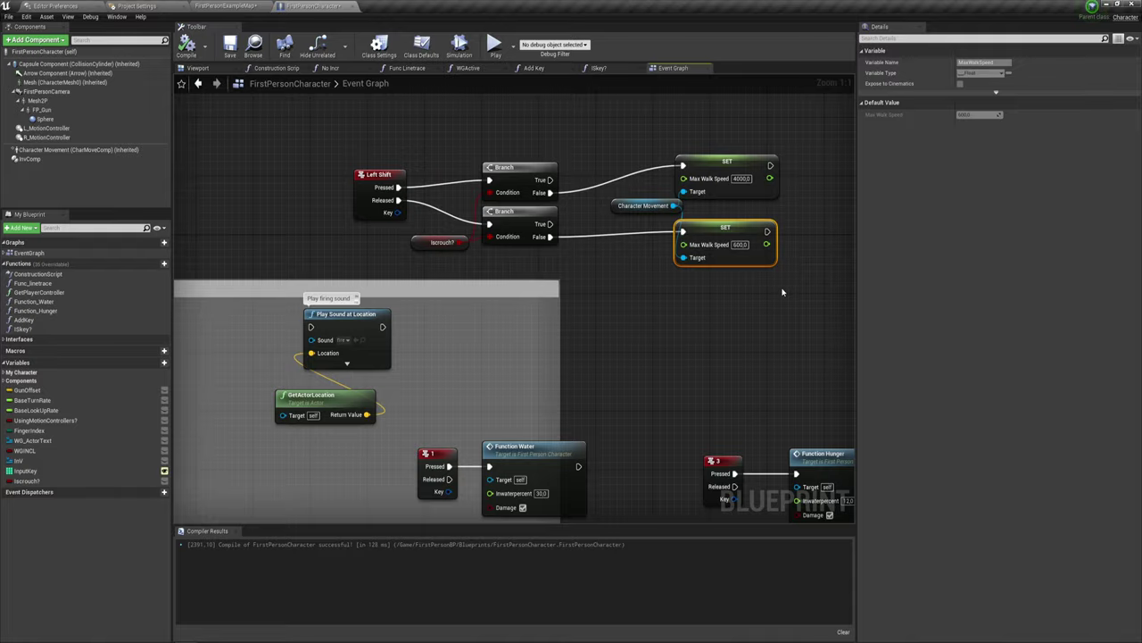
pyautogui.click(493, 47)
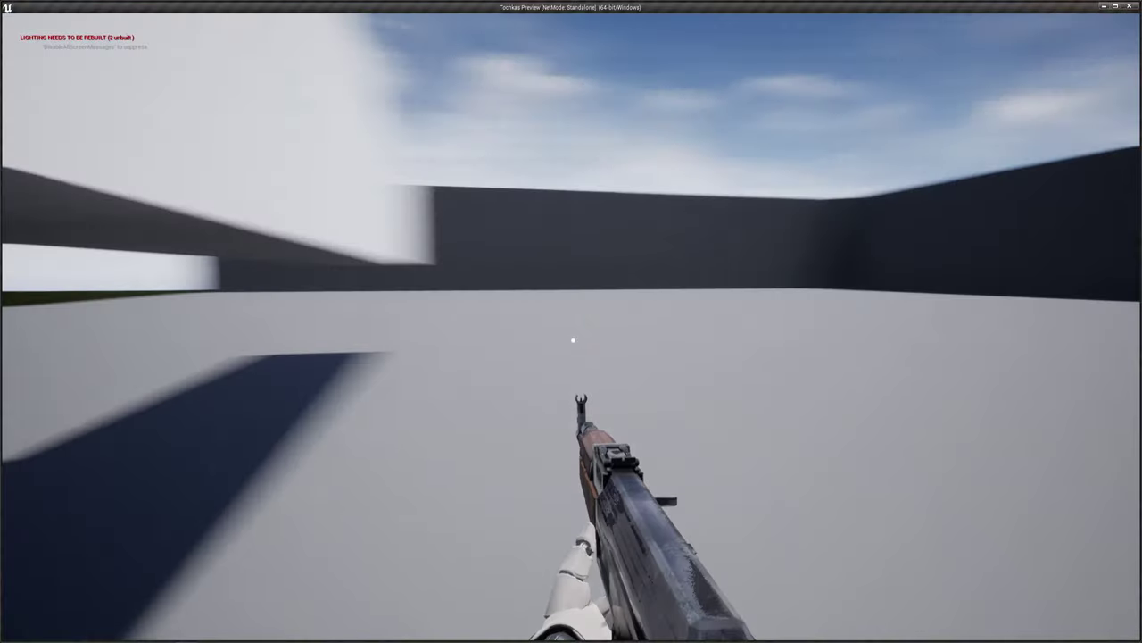
# Walk toward and under the dark overhang to test sprinting, then end the play session
pyautogui.press('w')
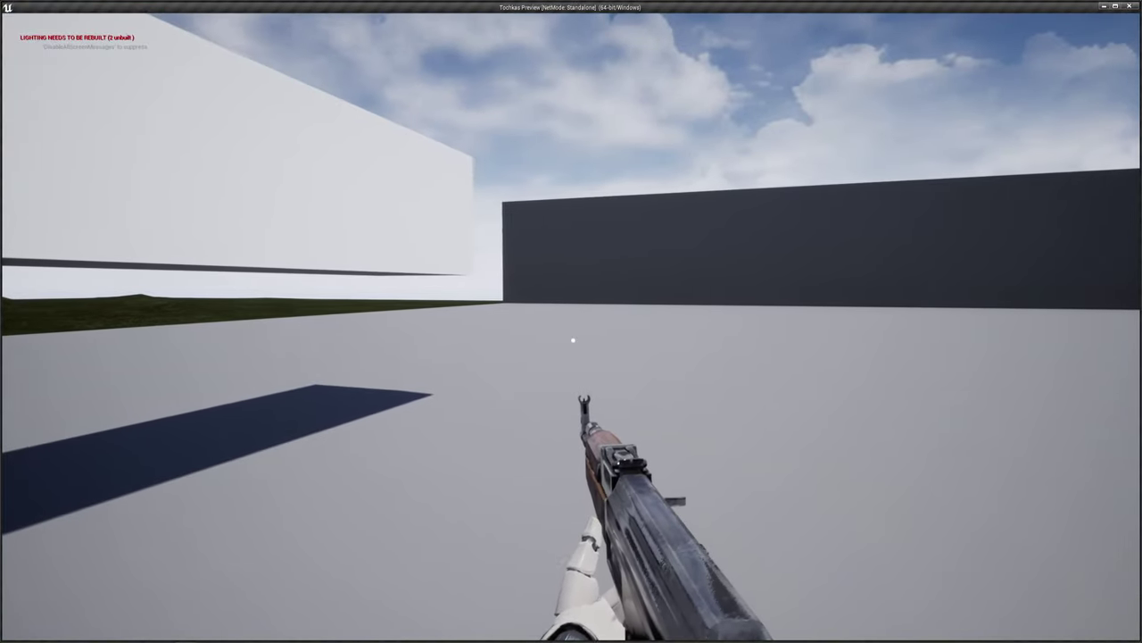
pyautogui.press('w')
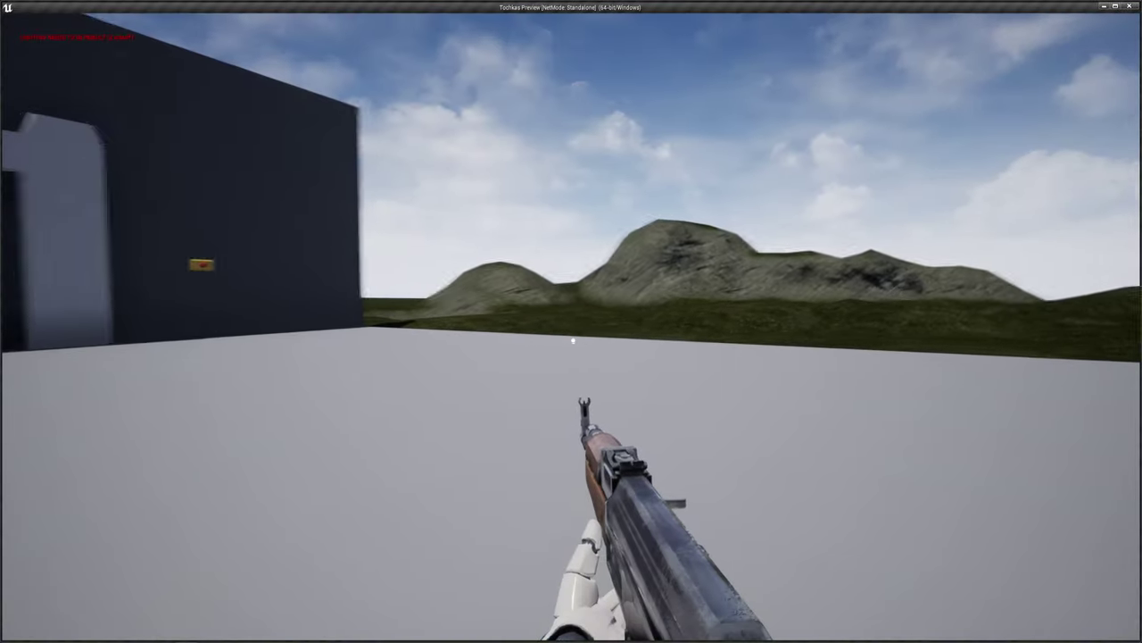
pyautogui.press('s')
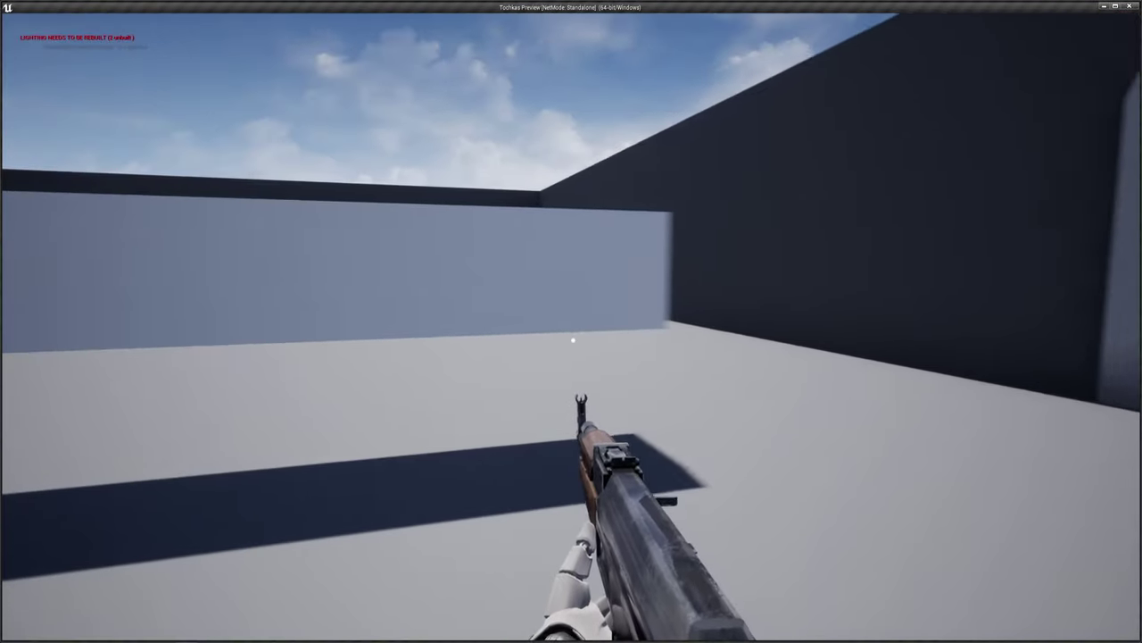
pyautogui.press('Escape')
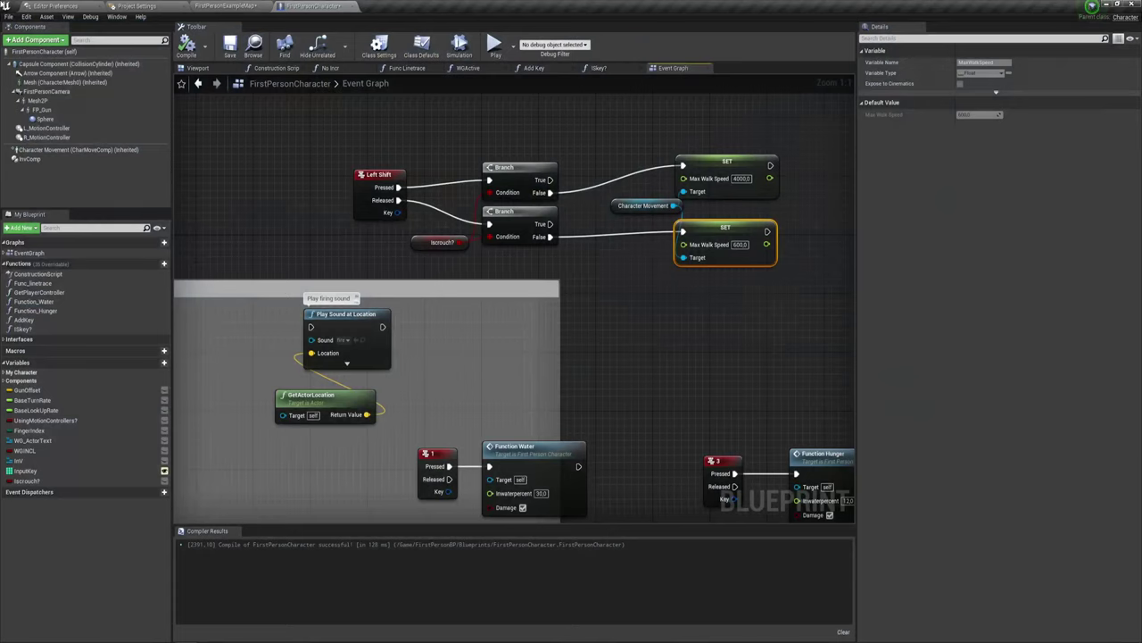
# Switch to the FirstPersonExampleMap level and fly the viewport back to face the arch wall
pyautogui.click(221, 5)
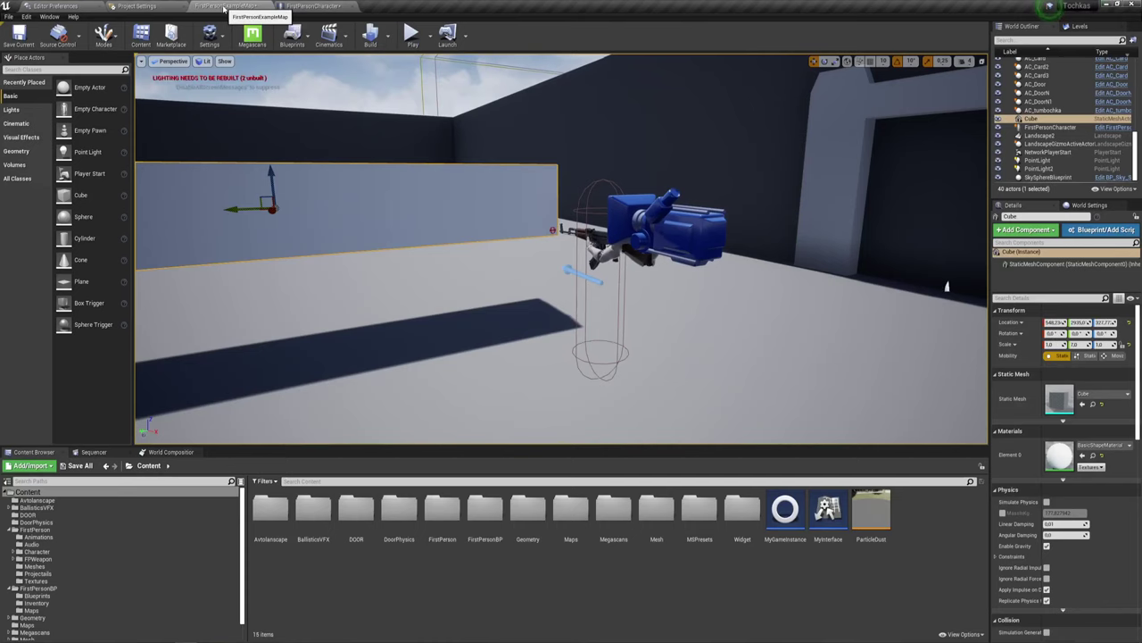
pyautogui.moveTo(680, 301)
pyautogui.mouseDown(button='right')
pyautogui.moveTo(625, 294)
pyautogui.moveTo(730, 280)
pyautogui.moveTo(624, 292)
pyautogui.mouseUp(button='right')
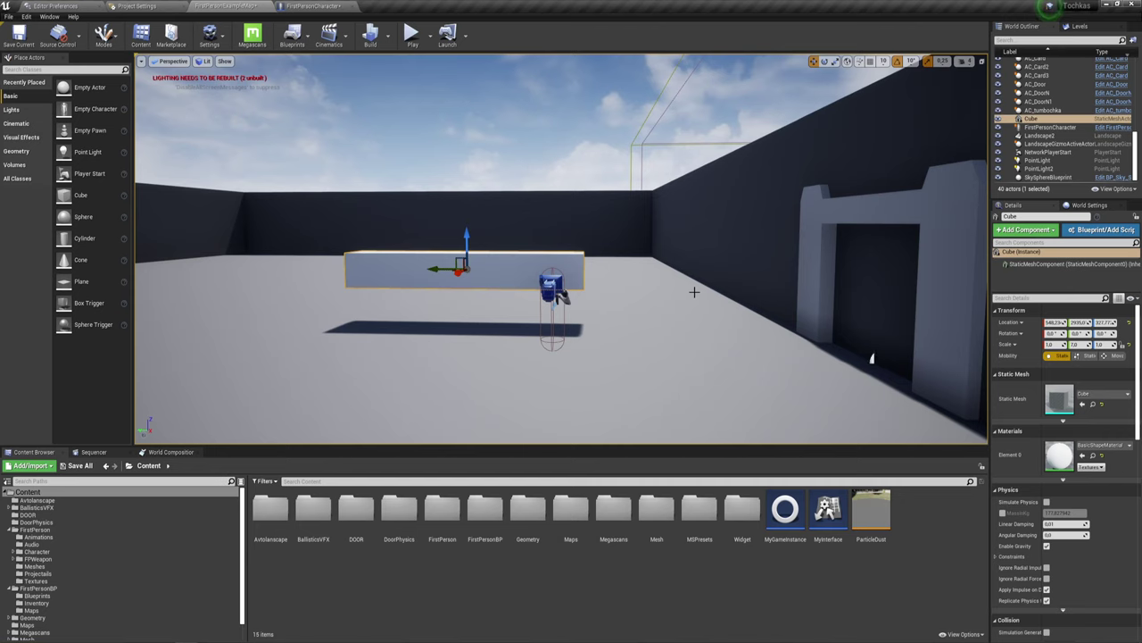